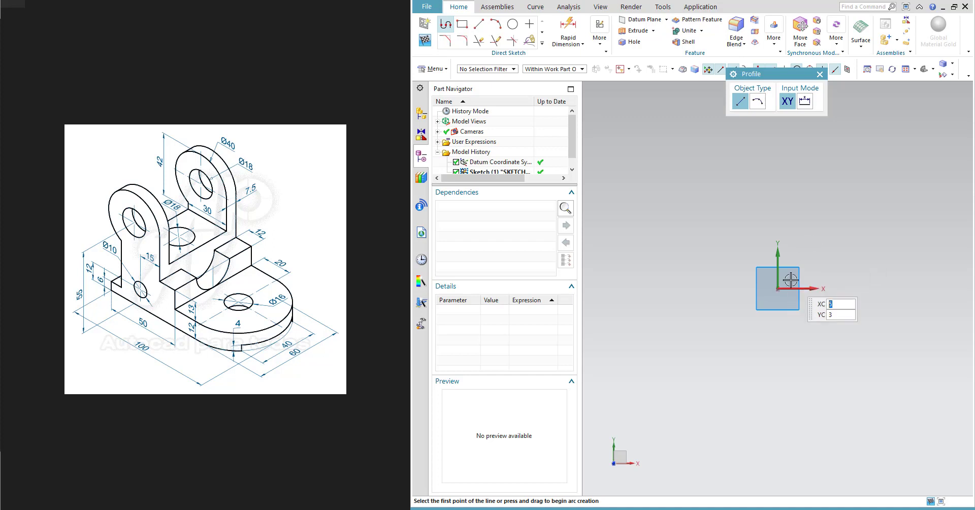
Start a stepped line profile at the sketch origin: up, right about 29 mm, up 31 mm, right 39 mm and down 27 mm.
middle_click_drag(786, 284, 742, 303, "shift")
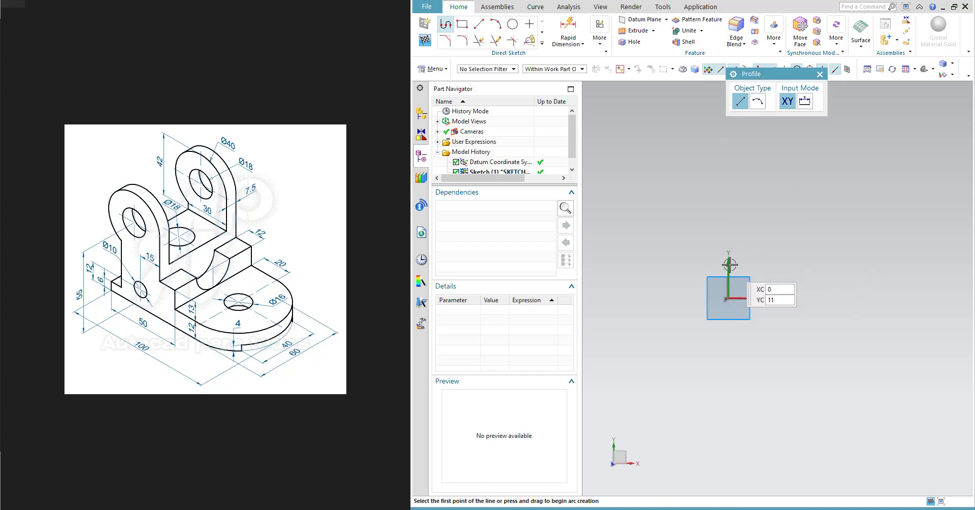
left_click(725, 297)
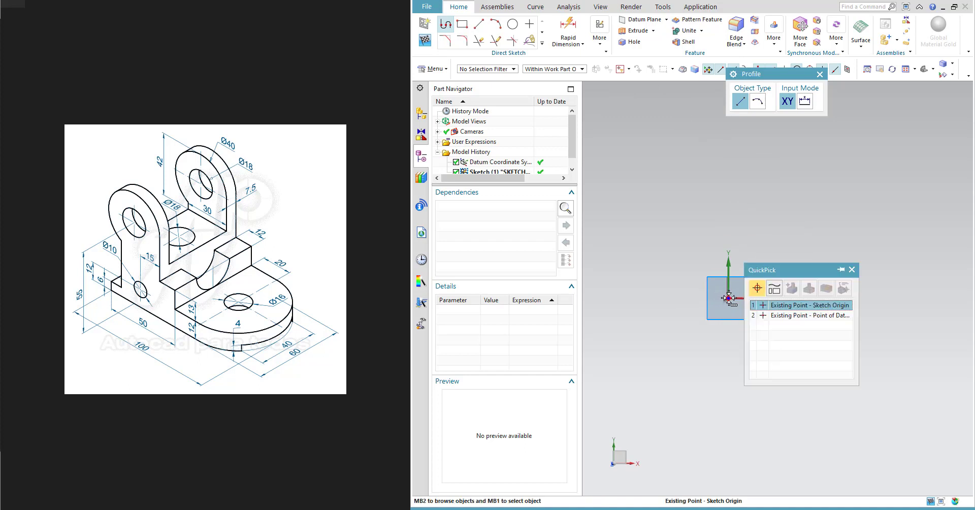
left_click(807, 307)
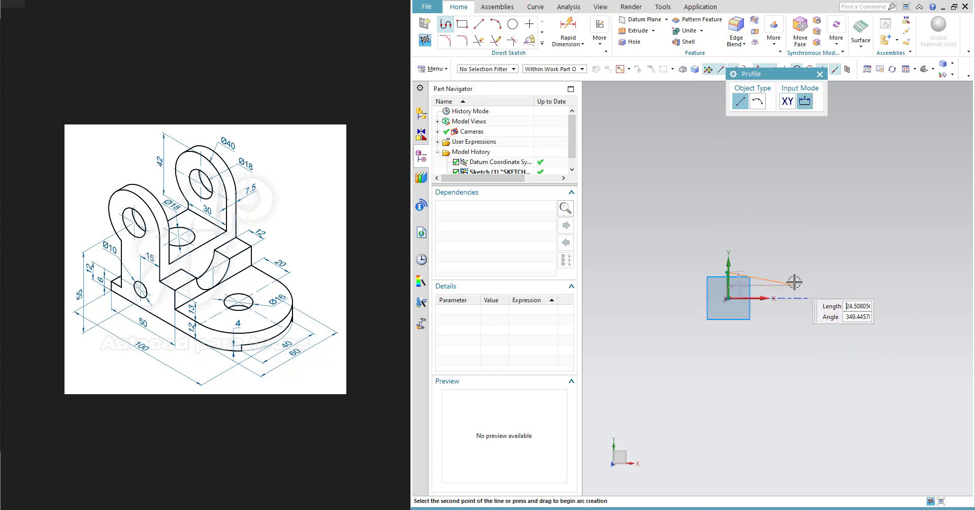
left_click(811, 272)
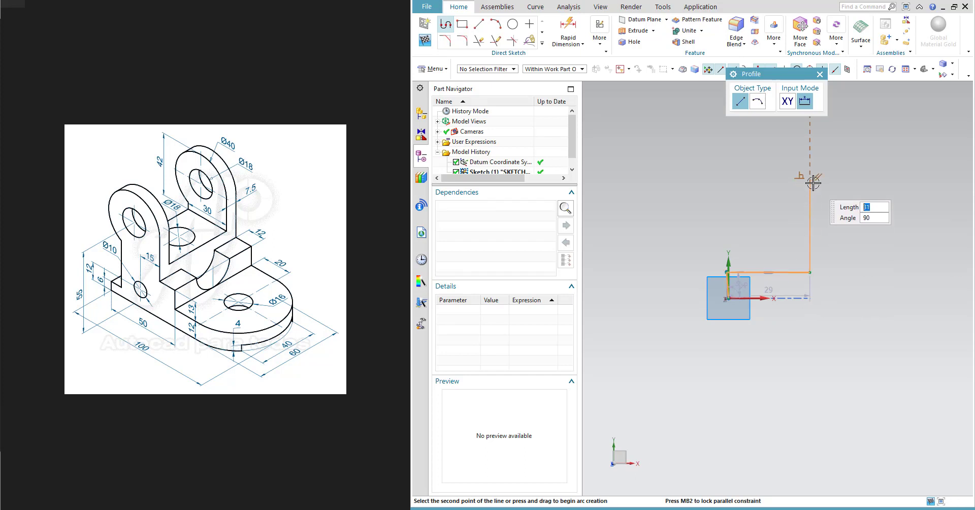
left_click(812, 183)
left_click(923, 183)
left_click(923, 259)
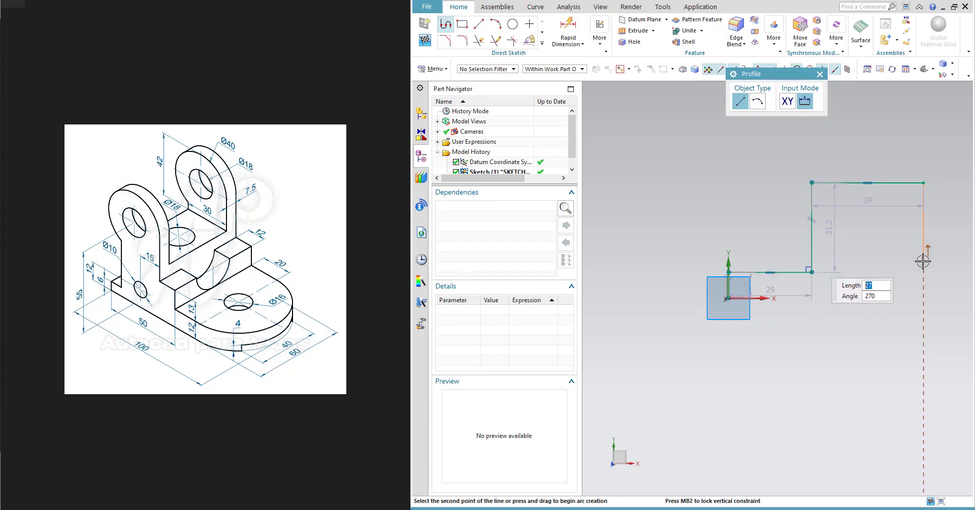
Continue the profile right about 31 mm, down 8 mm, right 59 mm and down 6 mm, and close it at the origin.
scroll(925, 263, "down", 3)
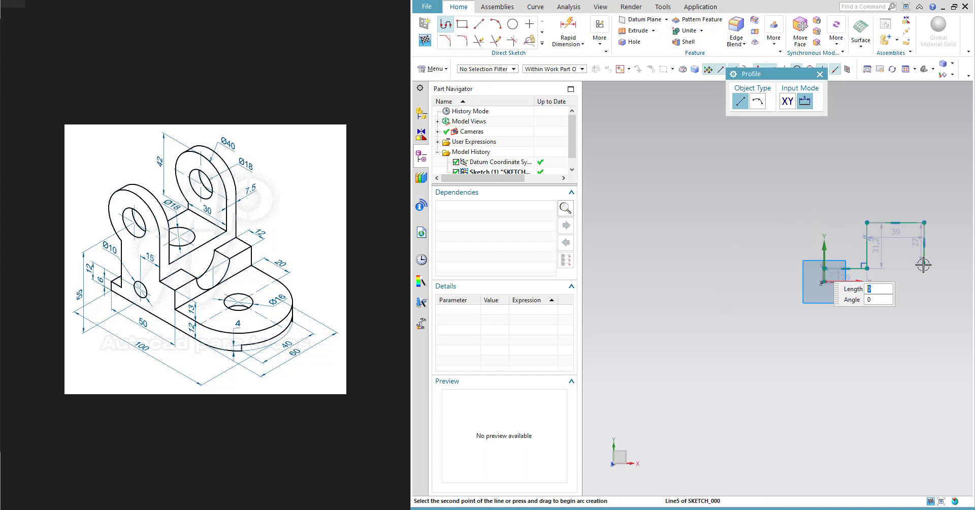
middle_click_drag(925, 264, 777, 265, "shift")
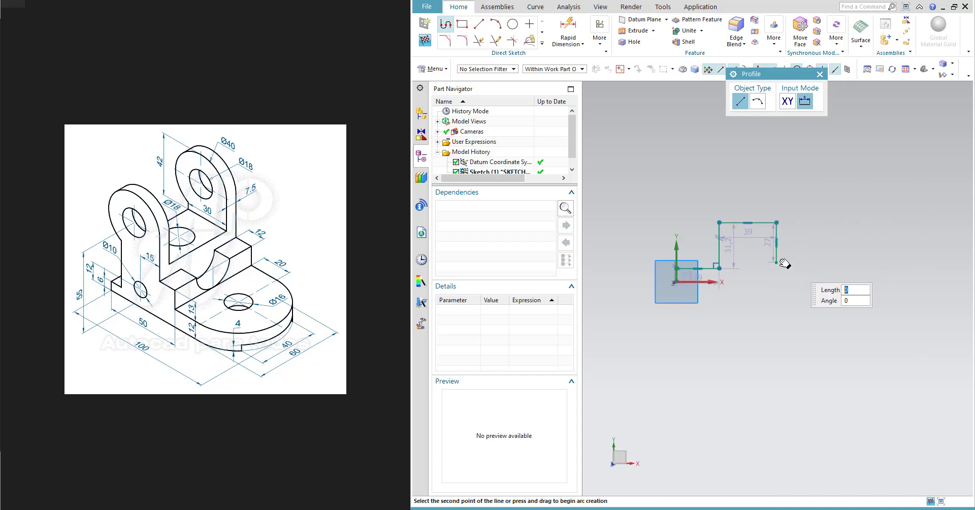
left_click(822, 262)
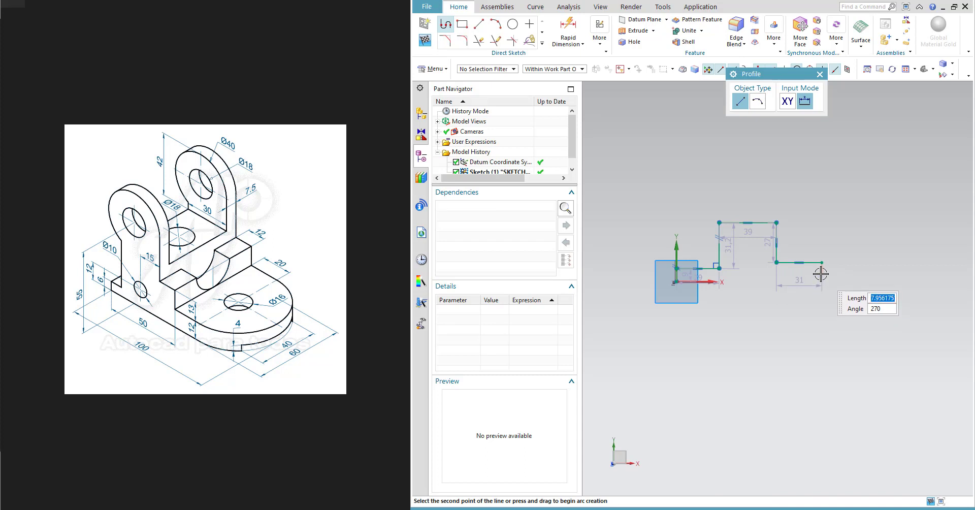
left_click(822, 274)
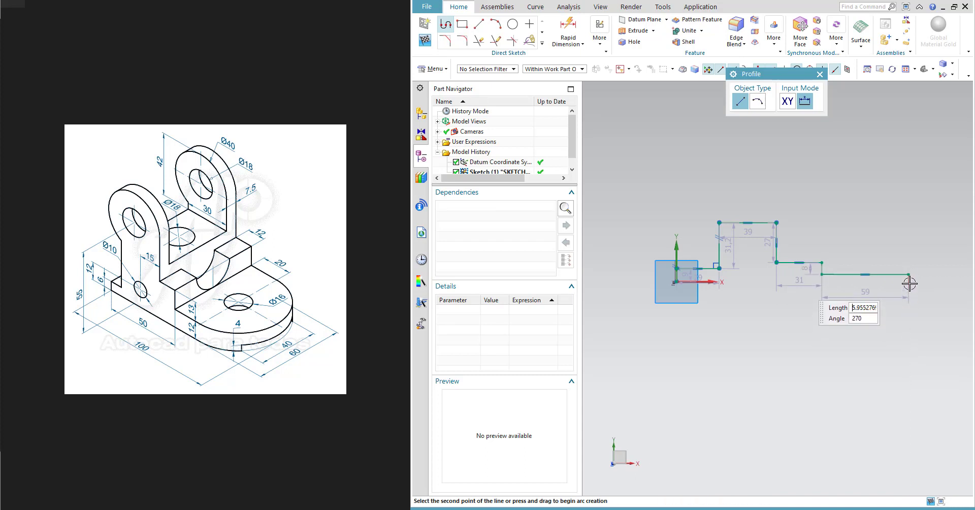
left_click(910, 283)
left_click(677, 282)
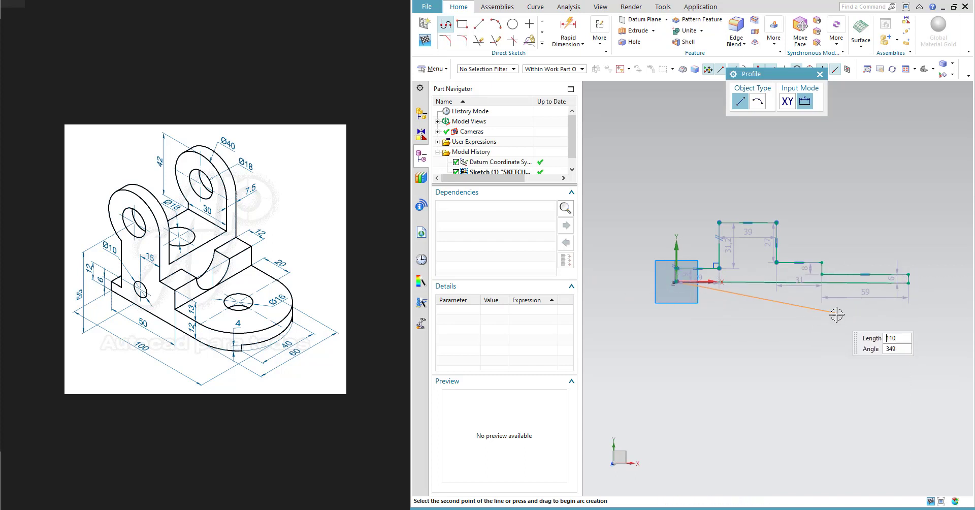
key("Escape")
scroll(769, 296, "up", 2)
scroll(769, 296, "down", 2)
middle_click_drag(788, 244, 811, 231)
right_click(814, 209)
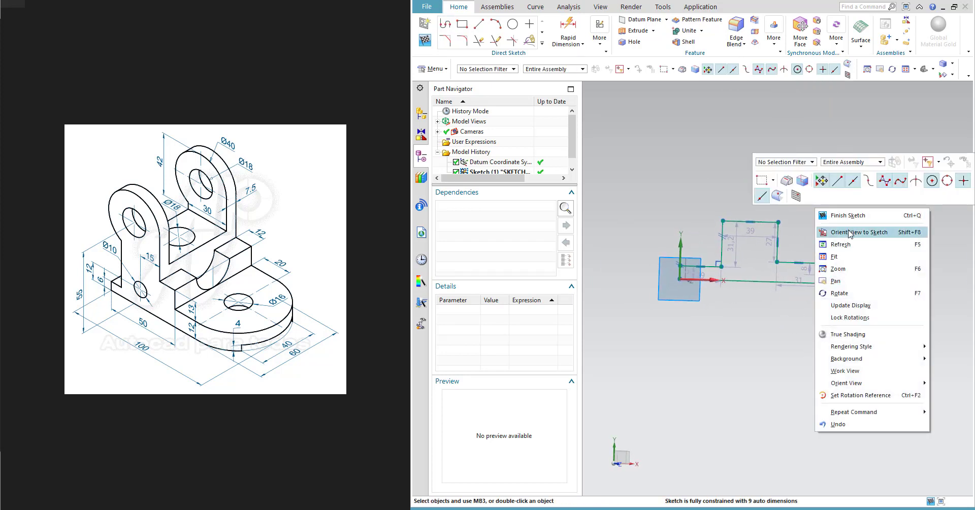
left_click(847, 232)
scroll(837, 235, "down", 1)
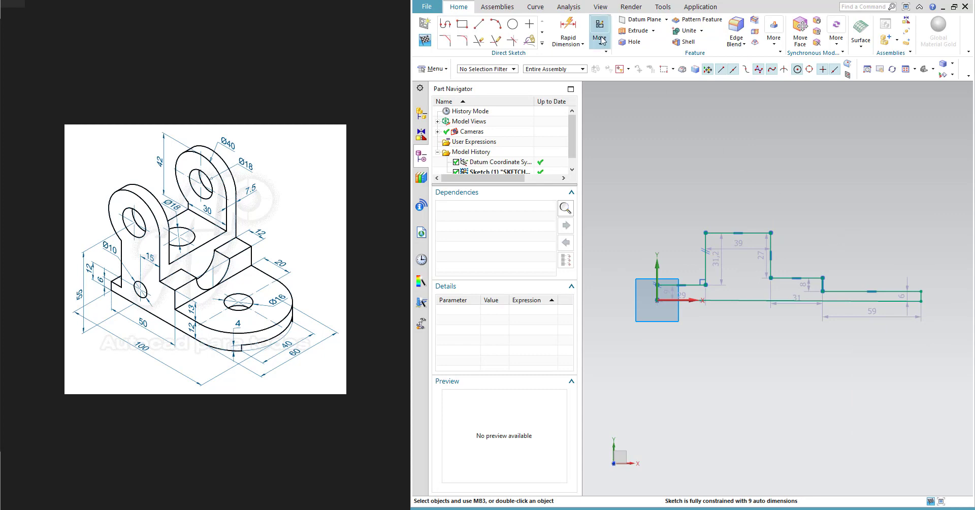
scroll(734, 213, "down", 2)
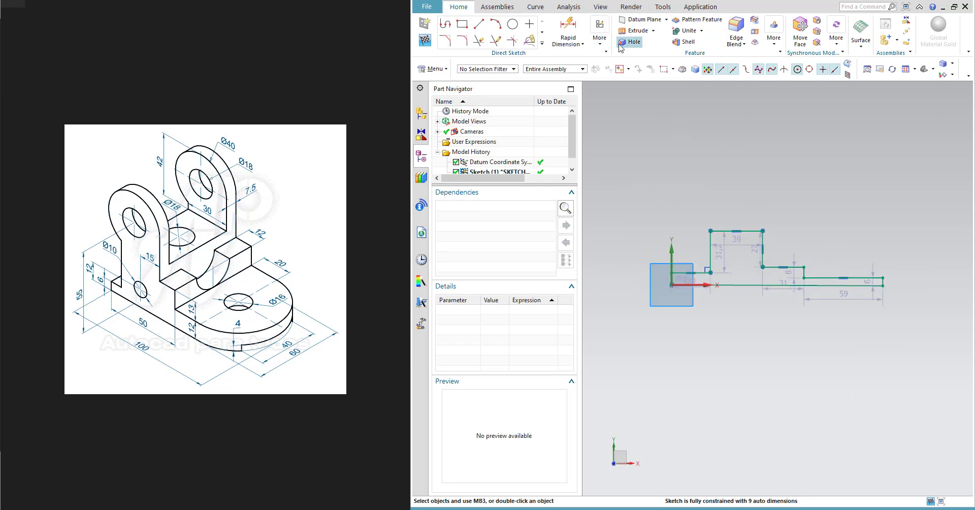
Turn off continuous auto dimensioning and hide the sketch constraint symbols and automatic dimensions.
left_click(600, 31)
left_click(754, 66)
left_click(600, 31)
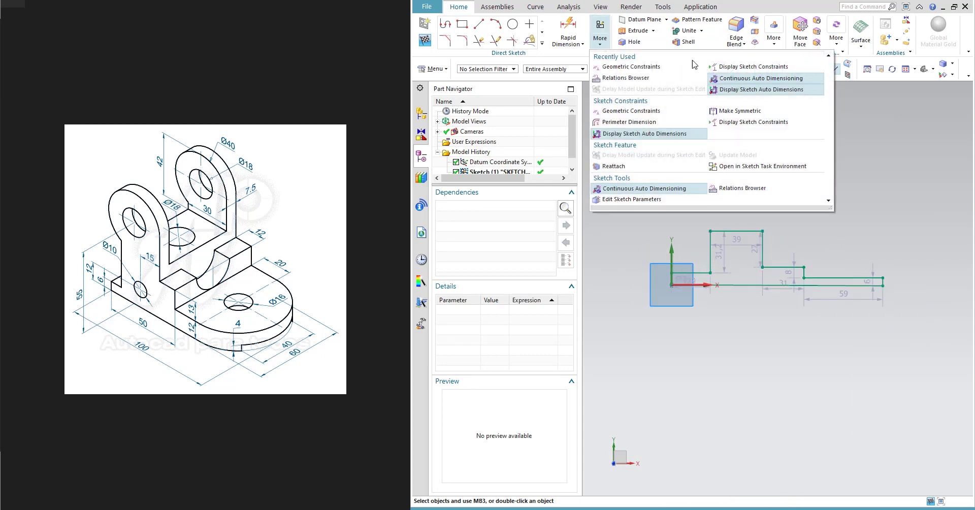
left_click(761, 78)
left_click(599, 31)
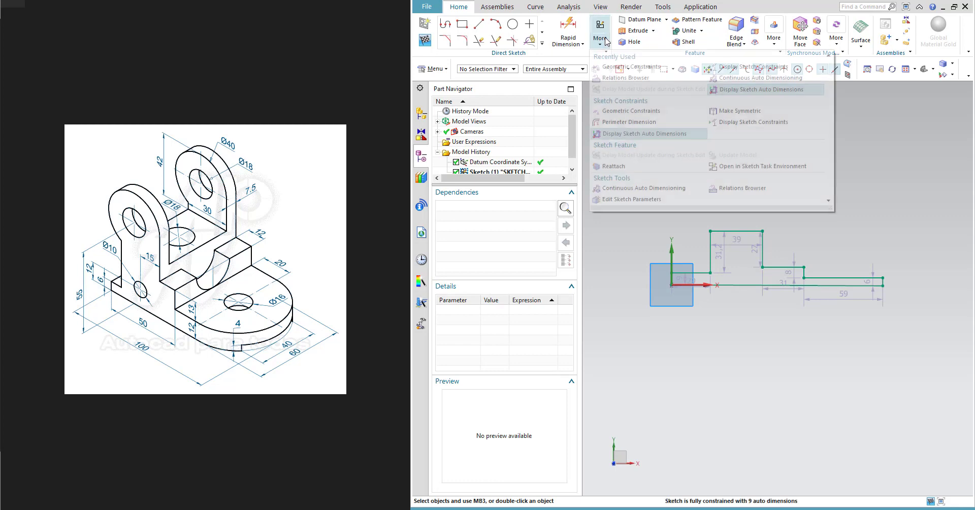
left_click(751, 90)
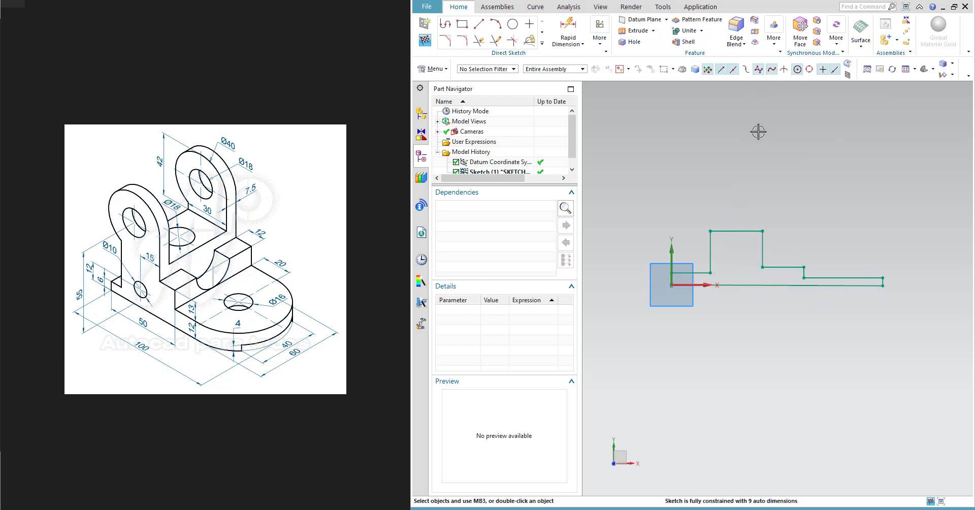
left_click(598, 43)
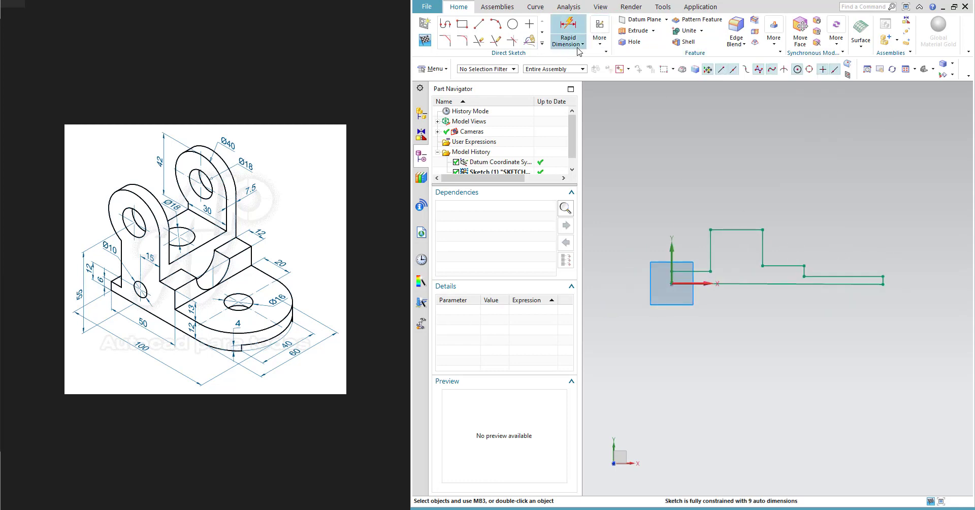
Add a Rapid Dimension to the profile's bottom line and set its length to 100 mm.
left_click(578, 46)
left_click_drag(800, 83, 557, 42)
left_click(736, 278)
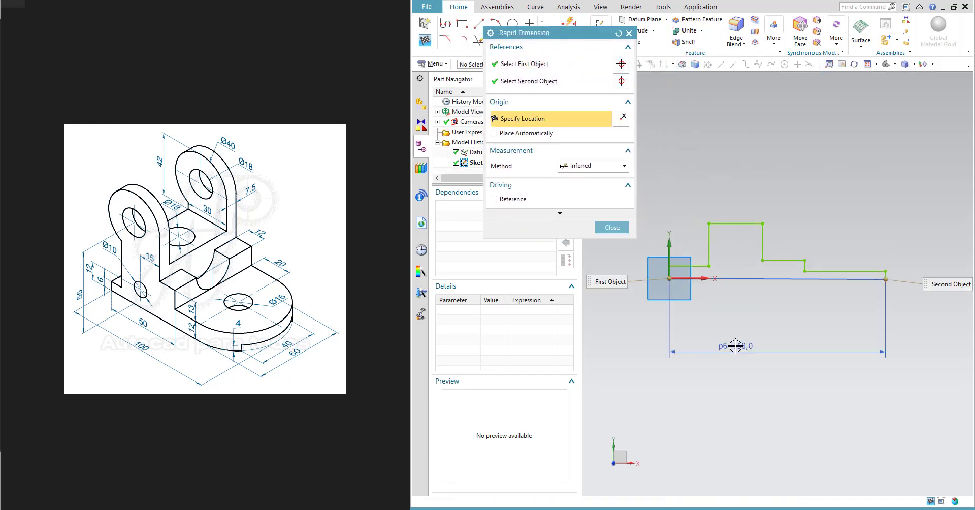
left_click(736, 346)
type("100")
key("Return")
scroll(757, 279, "down", 1)
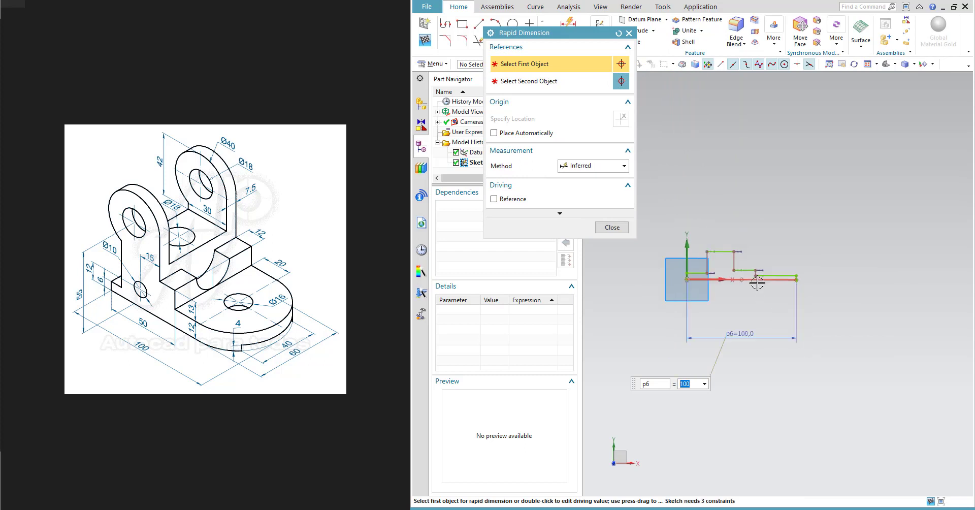
scroll(757, 280, "up", 3)
left_click(646, 266)
left_click(678, 278)
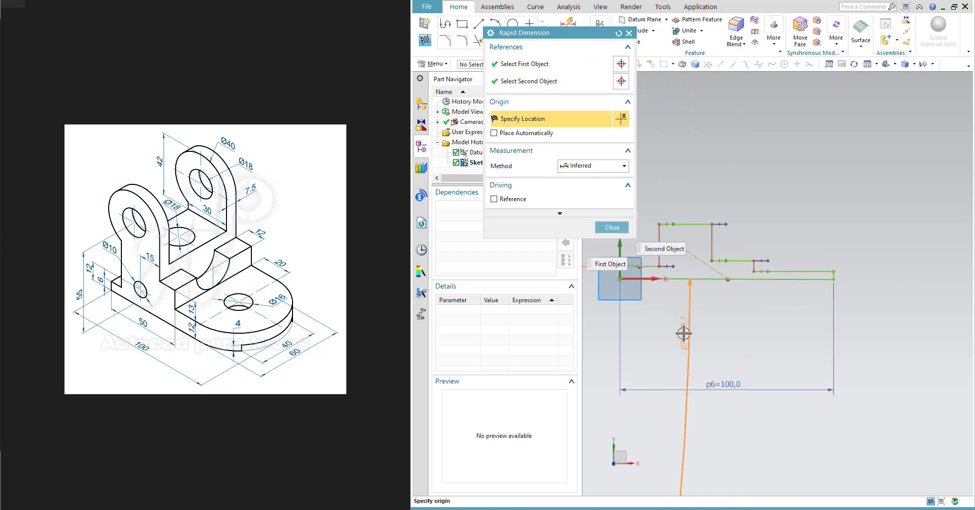
key("Escape")
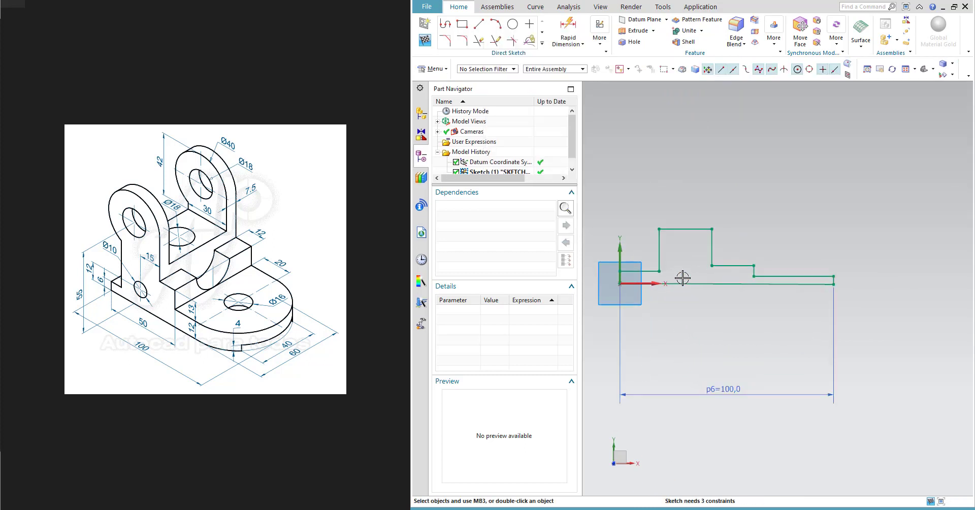
Make the profile's bottom line horizontal and dimension the leftmost ledge 6 mm above it.
left_click(684, 283)
left_click(796, 254)
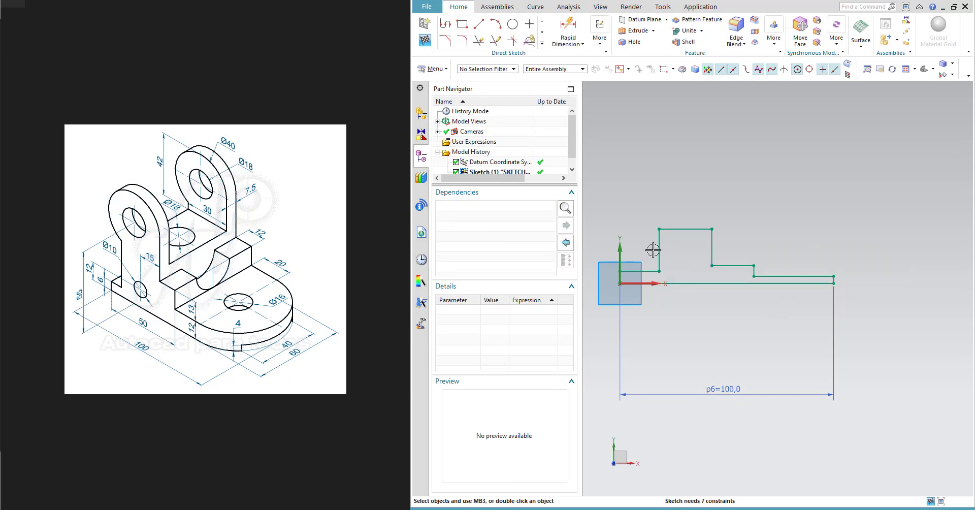
left_click(568, 30)
left_click(645, 266)
left_click(678, 278)
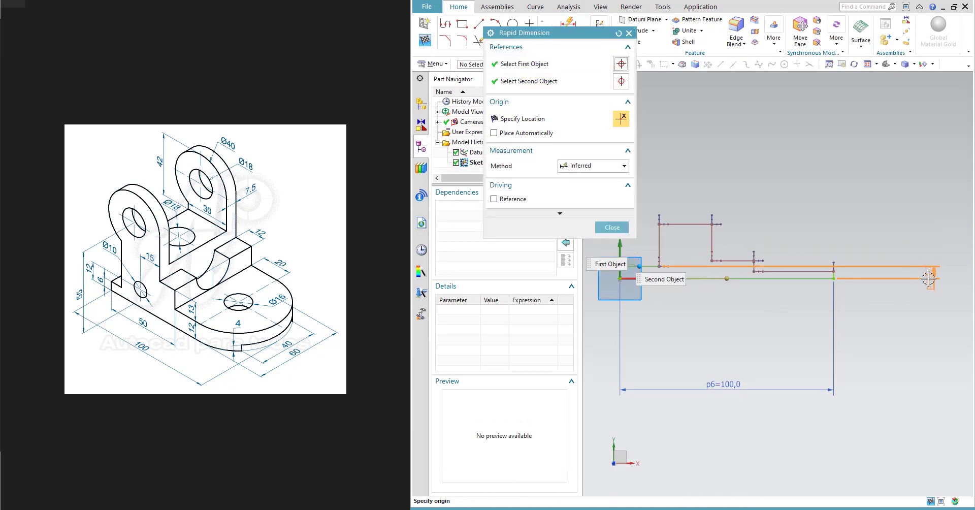
left_click(913, 309)
type("6")
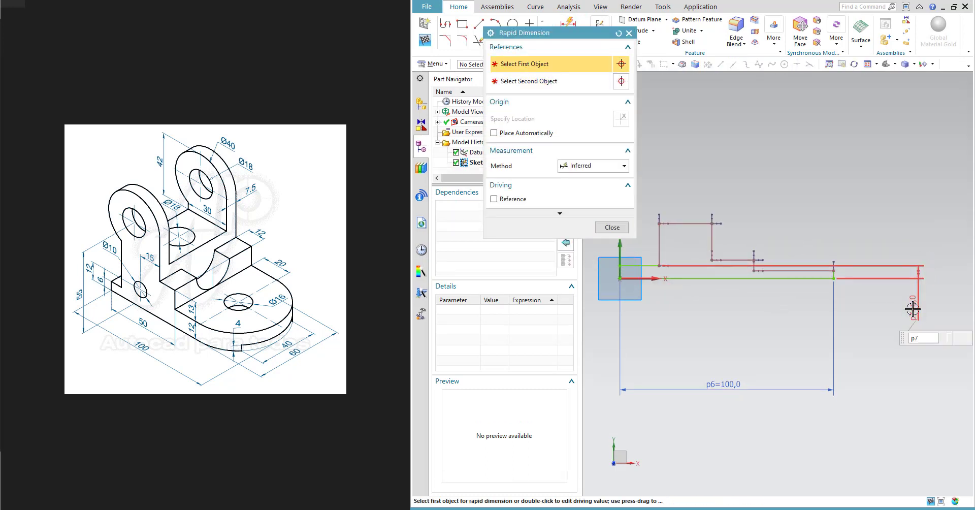
key("Return")
Dimension the height of the rightmost ledge above the bottom line as 12 mm.
left_click(807, 280)
left_click(807, 281)
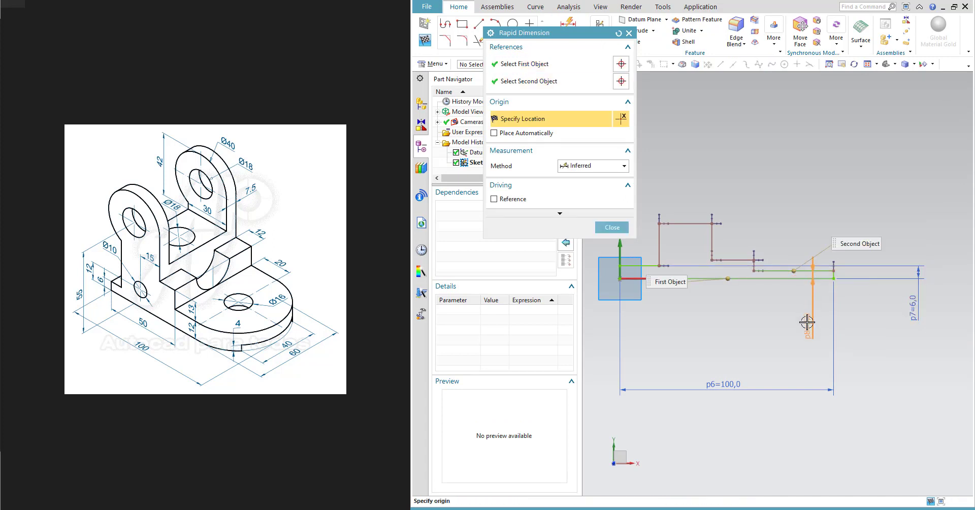
left_click(807, 328)
type("12")
key("Return")
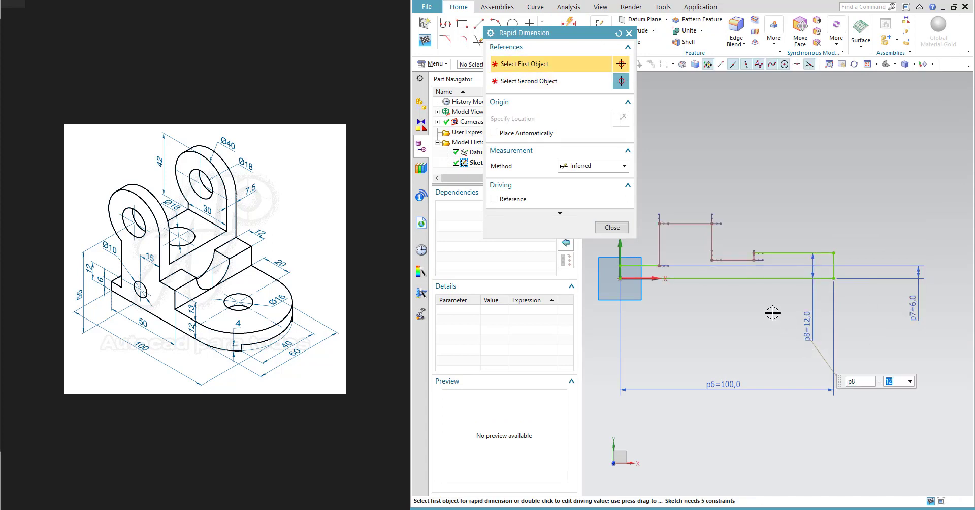
Dimension the height of the middle ledge, just right of the tallest block, as 25 mm above the bottom line.
left_click(748, 260)
left_click(793, 280)
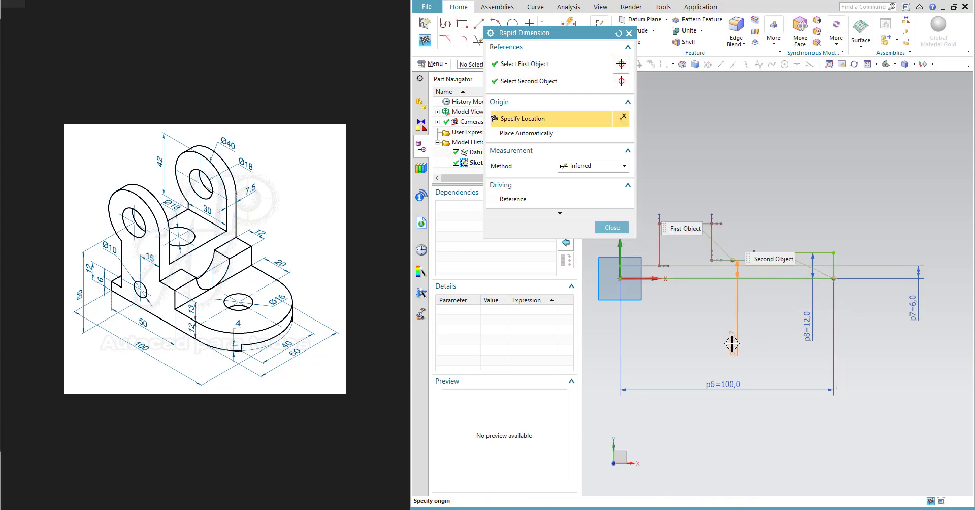
left_click(731, 337)
type("25")
key("Return")
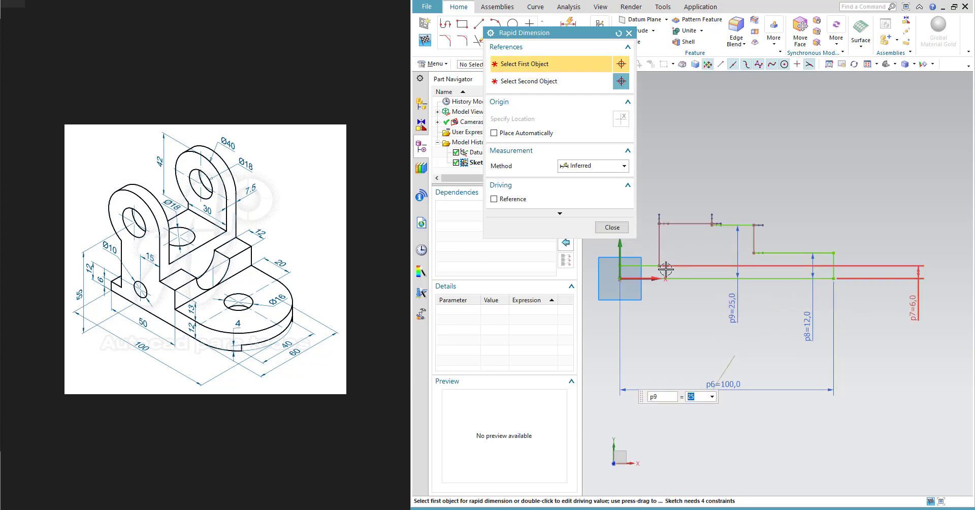
Dimension the height of the profile's highest edge above the bottom line as 33 mm.
left_click(684, 223)
left_click(727, 279)
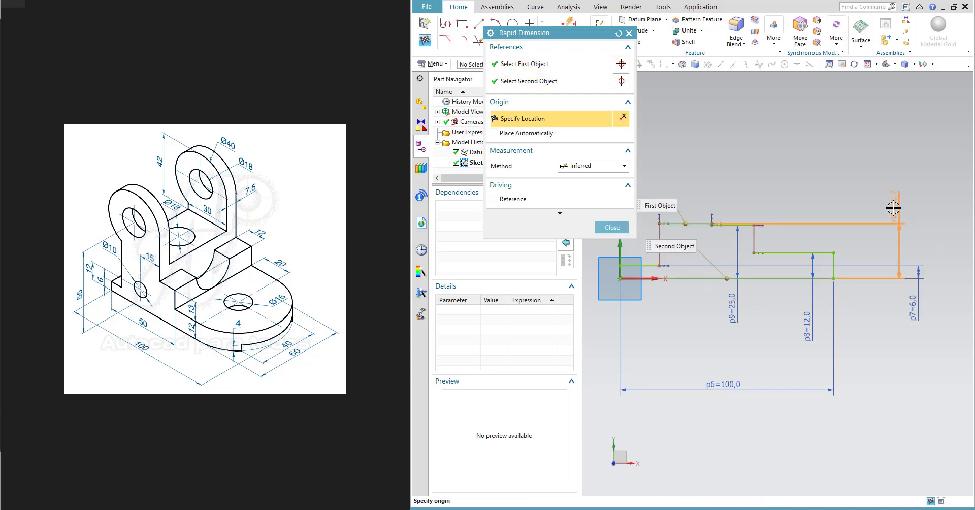
left_click(894, 208)
type("55-42")
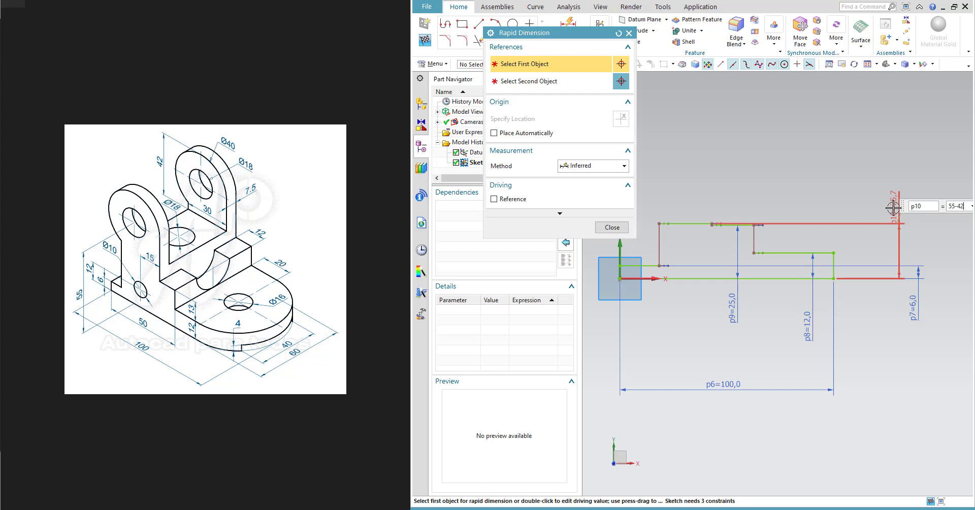
key("Return")
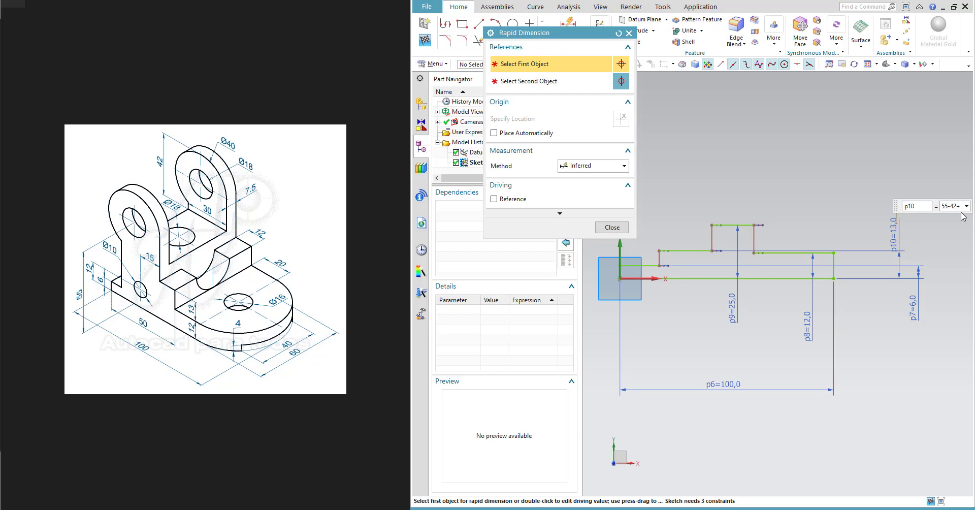
key("Return")
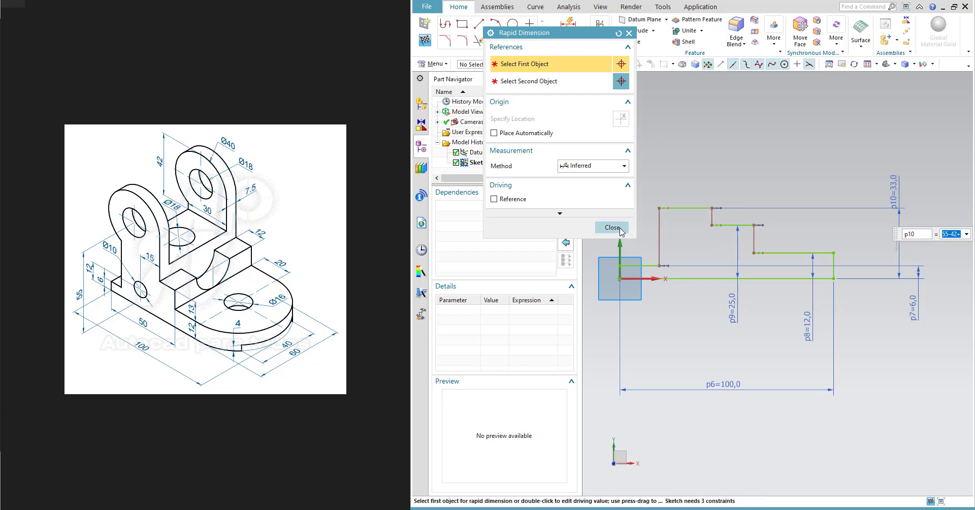
Dimension the horizontal distance from the profile's left end to the tallest block's left edge as 8 mm.
left_click(659, 235)
left_click(620, 268)
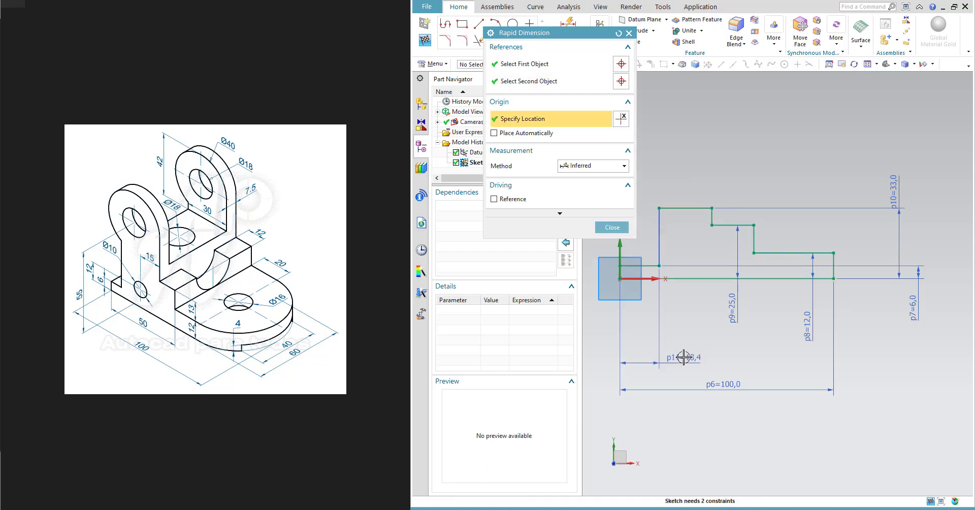
left_click(683, 357)
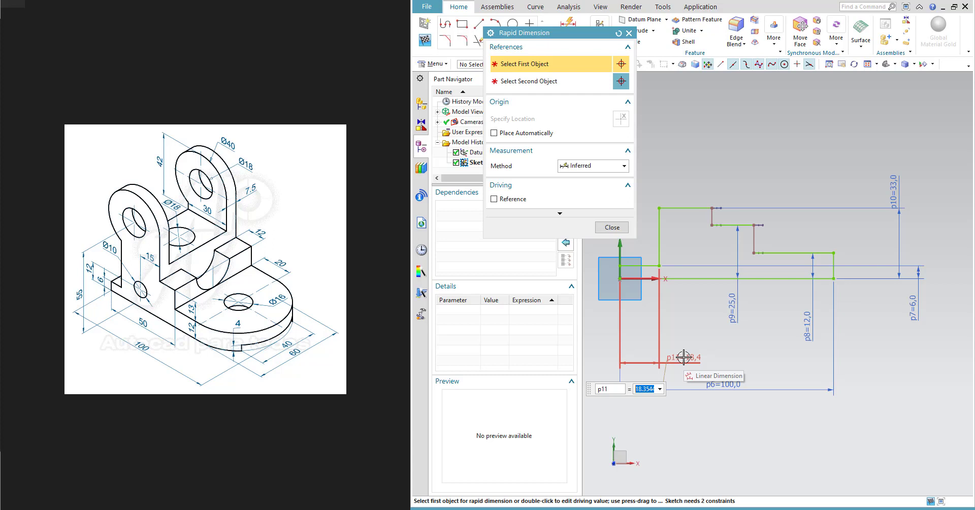
type("8")
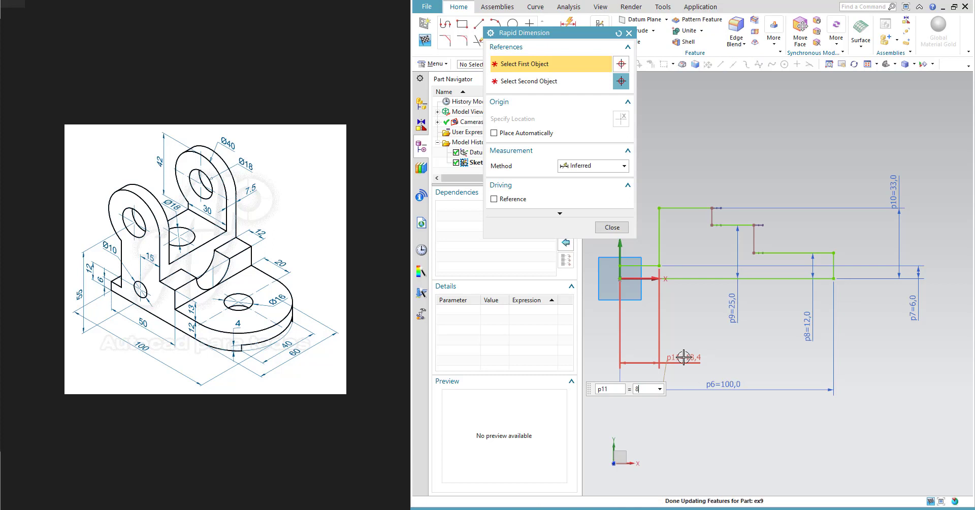
key("Return")
scroll(708, 245, "down", 1)
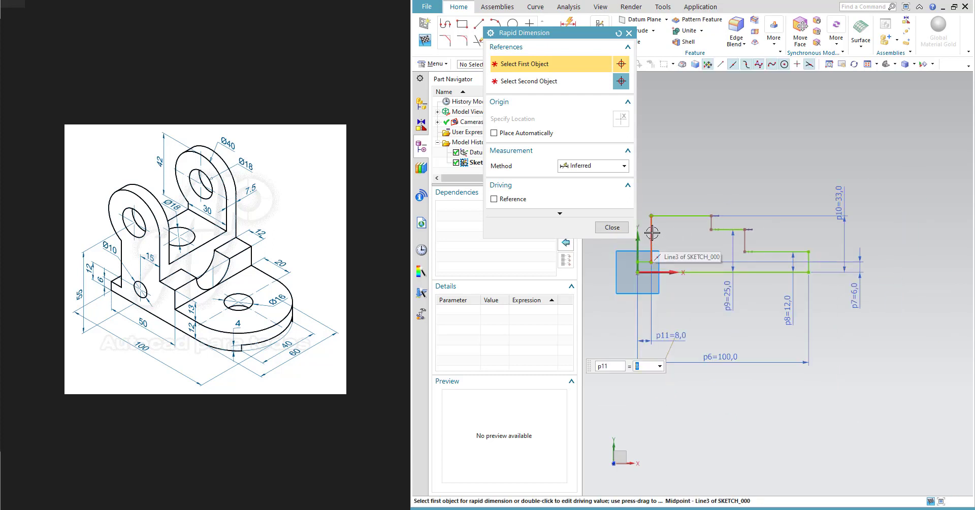
Dimension the length of the profile's highest horizontal edge as 30 mm.
left_click(690, 216)
left_click(692, 110)
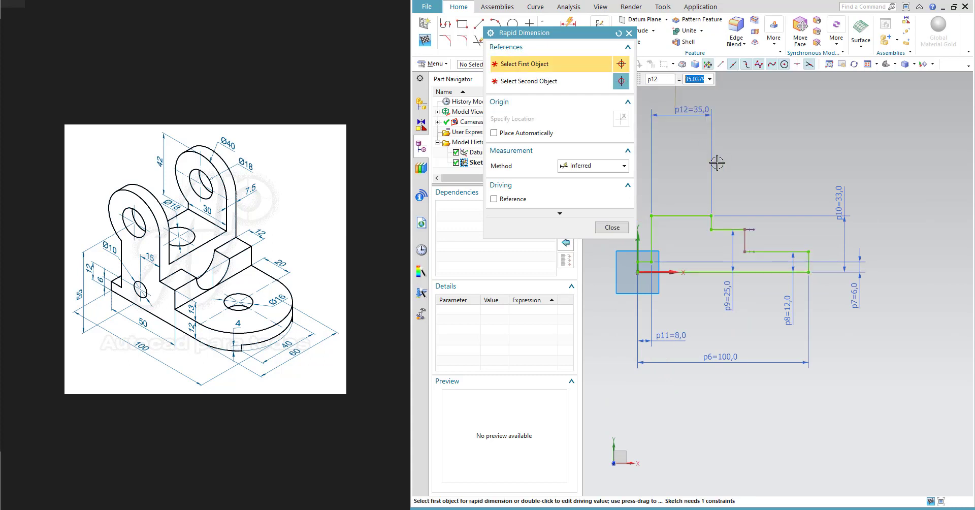
key("Return")
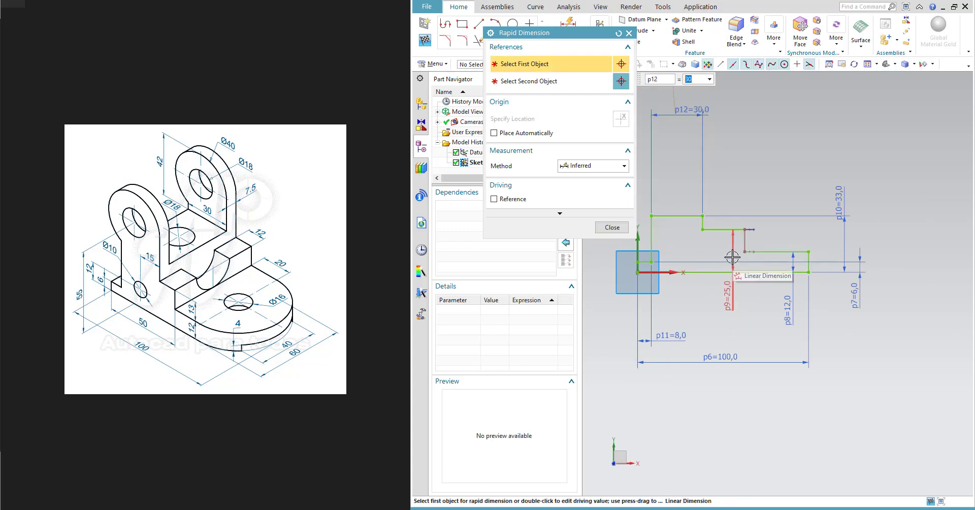
Dimension the length of the middle ledge between its two end points as 12 mm and finish dimensioning.
left_click(725, 230)
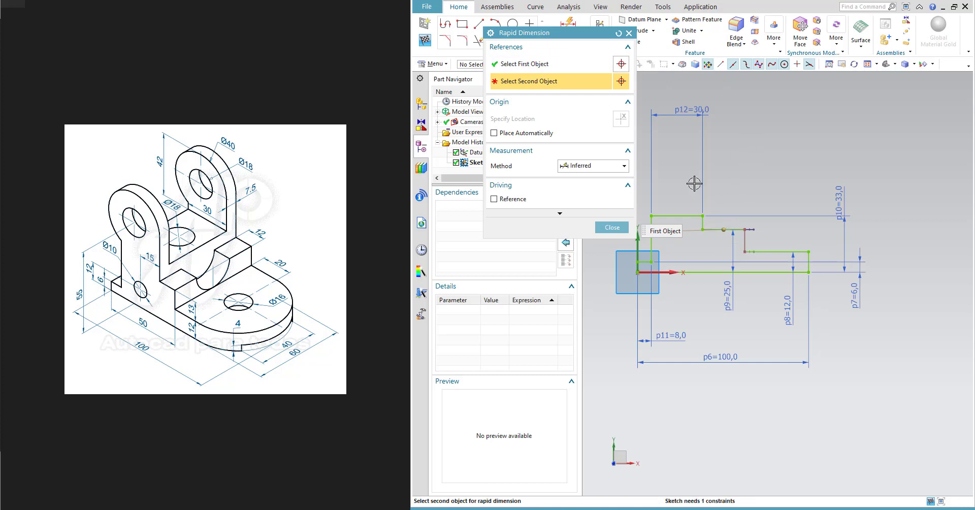
key("Escape")
left_click(568, 31)
left_click(703, 229)
left_click(745, 229)
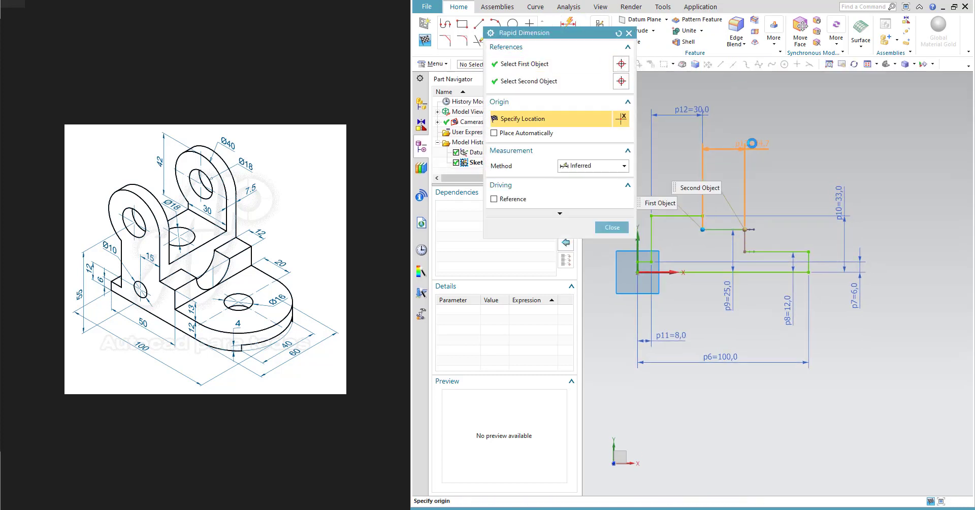
left_click(751, 144)
type("12")
key("Return")
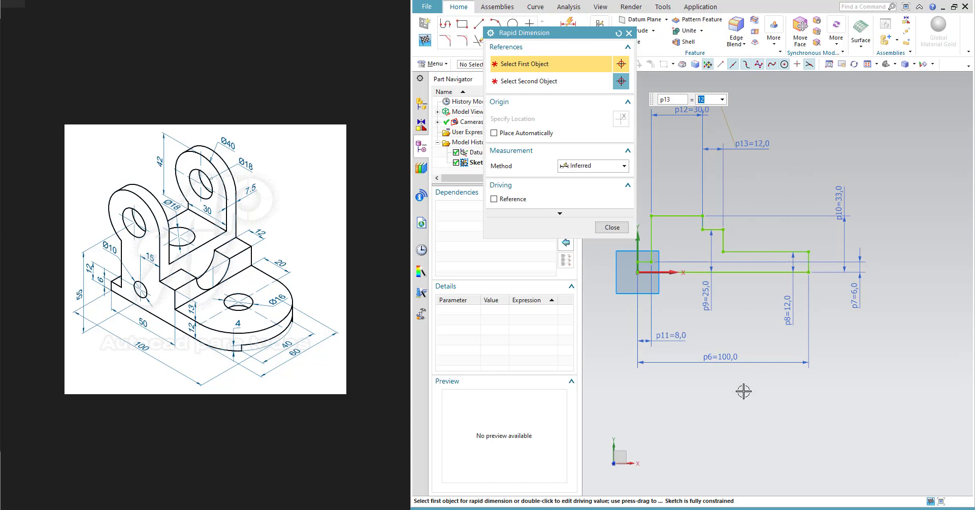
left_click(612, 227)
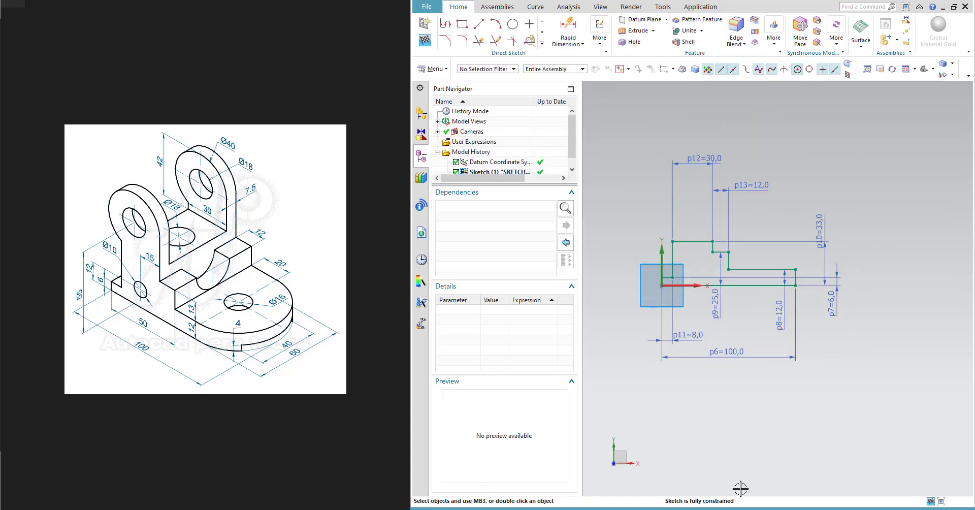
Finish the profile sketch and extrude it as a solid with a Symmetric Value of 30 mm.
scroll(740, 280, "up", 1)
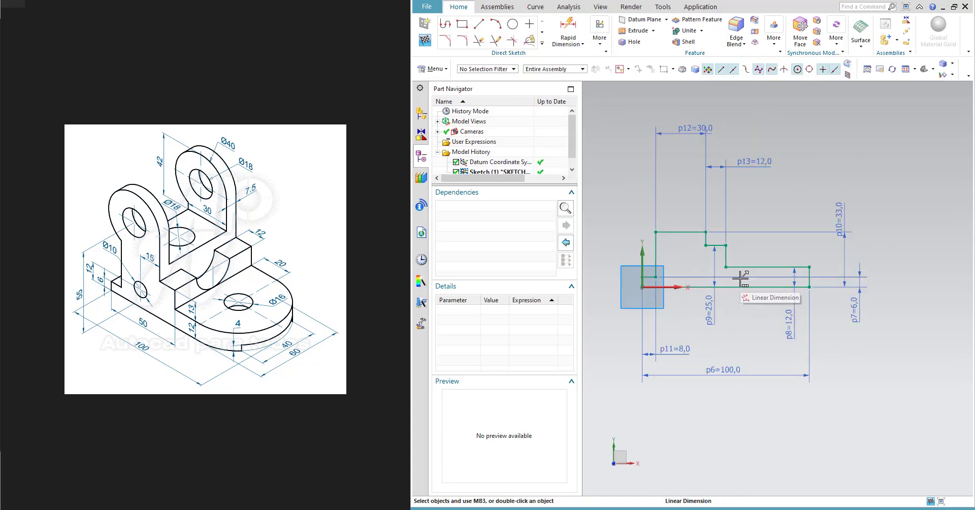
left_click(426, 39)
middle_click_drag(786, 233, 669, 131)
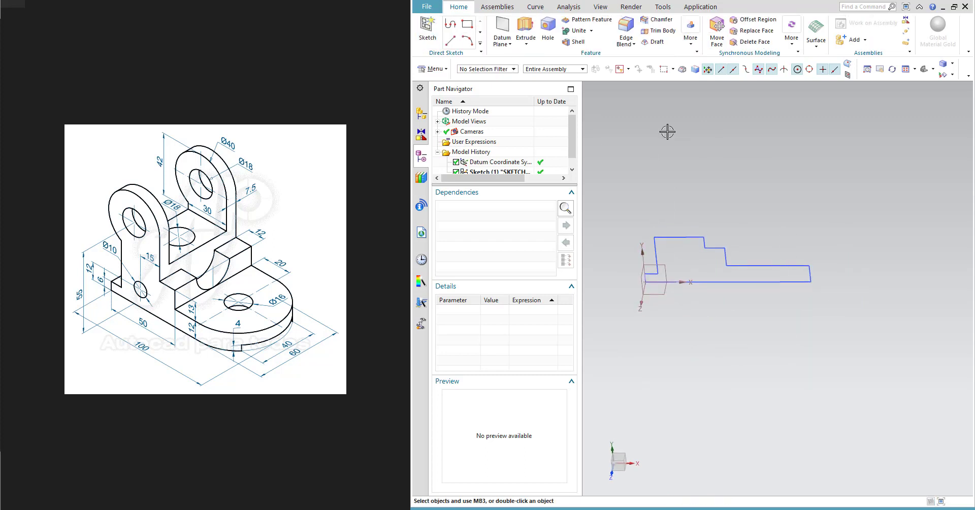
left_click(518, 24)
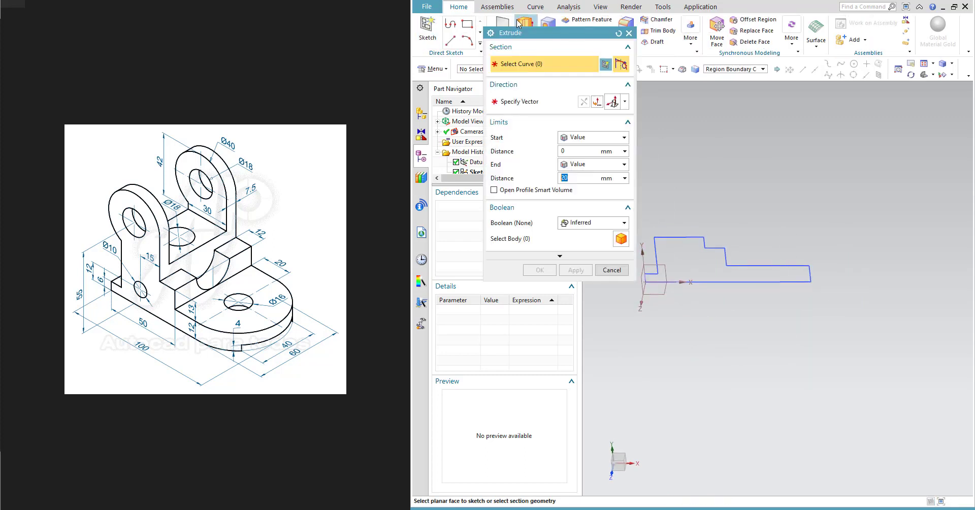
left_click(748, 266)
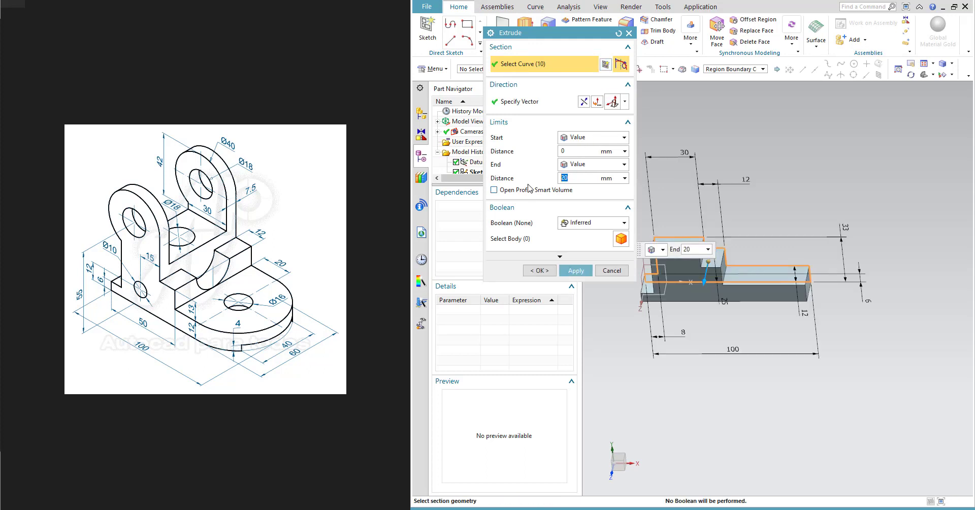
left_click(594, 137)
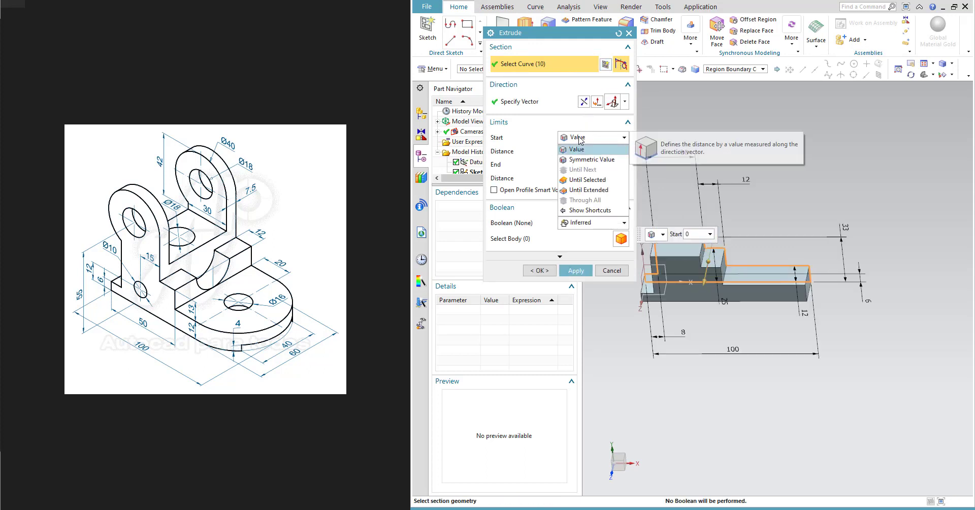
left_click(592, 160)
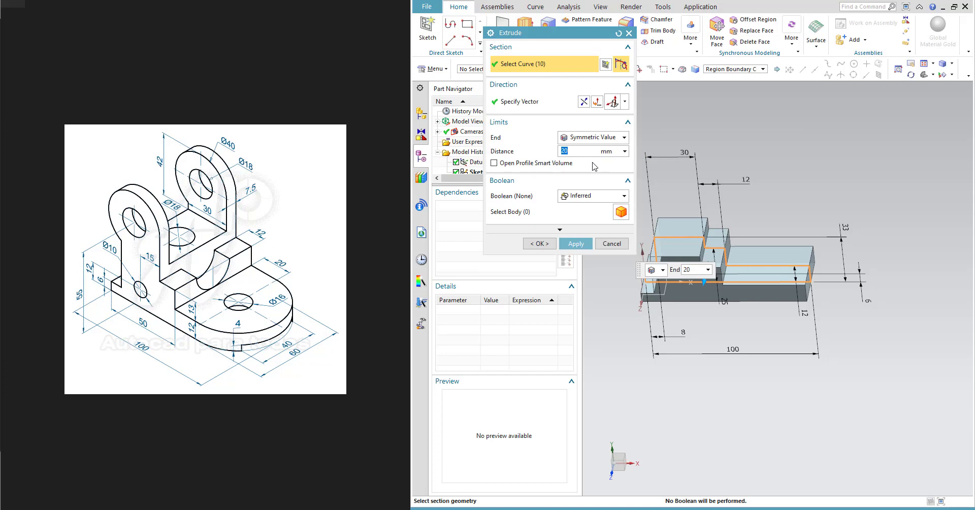
left_click(594, 137)
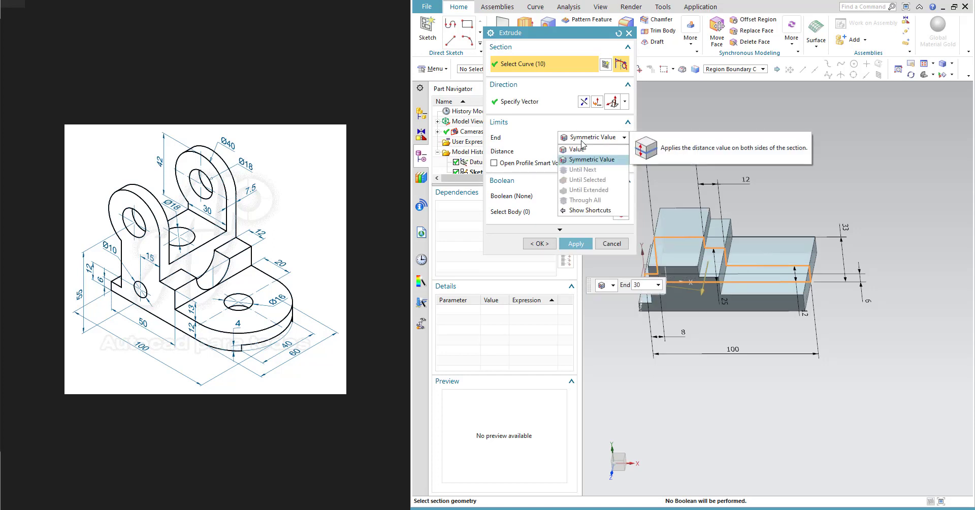
left_click(576, 244)
left_click(576, 244)
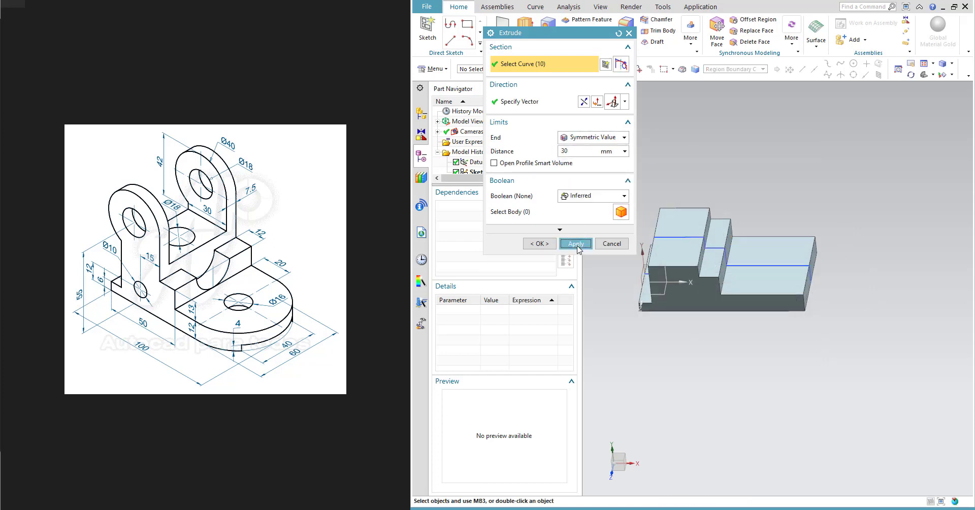
middle_click_drag(764, 277, 807, 246)
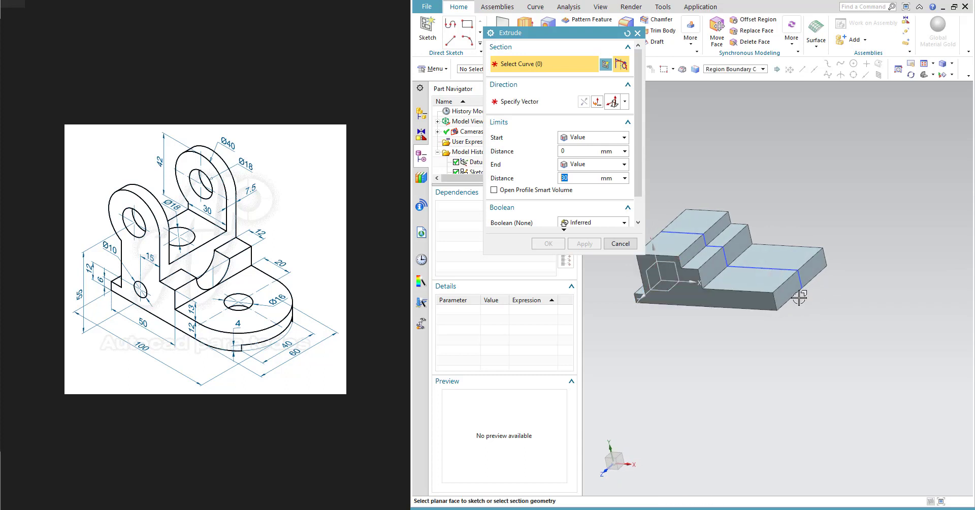
left_click(620, 244)
Round the two vertical corner edges at the low end of the base with a 30 mm Edge Blend.
left_click(627, 26)
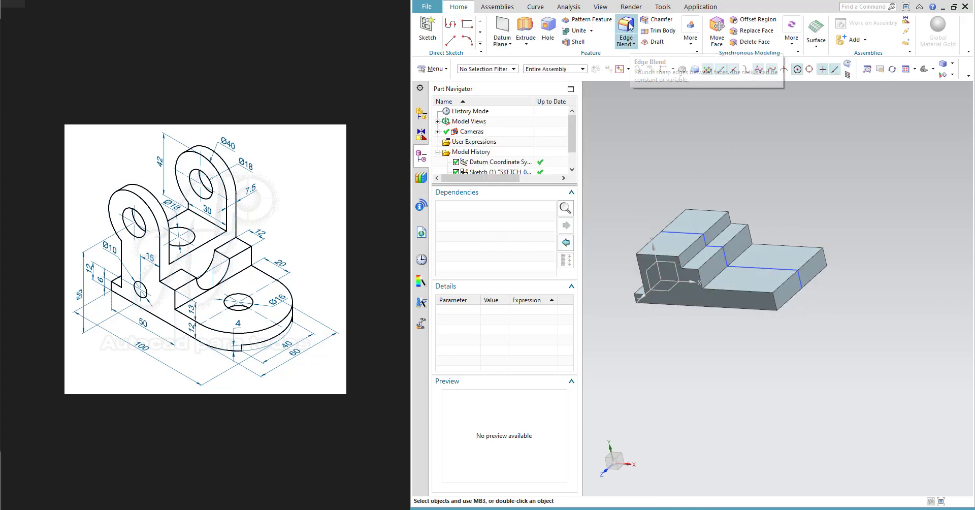
left_click(778, 302)
middle_click_drag(781, 300, 796, 285)
left_click(787, 286)
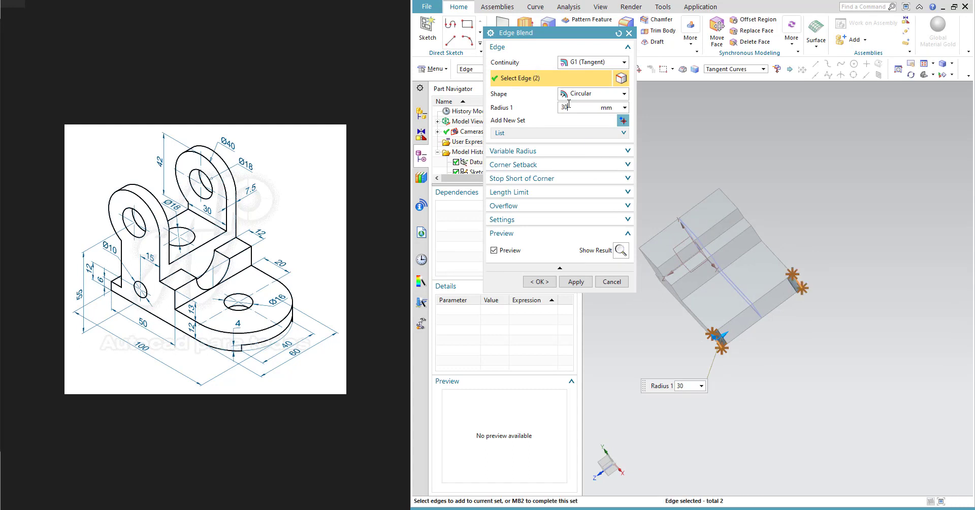
left_click(539, 282)
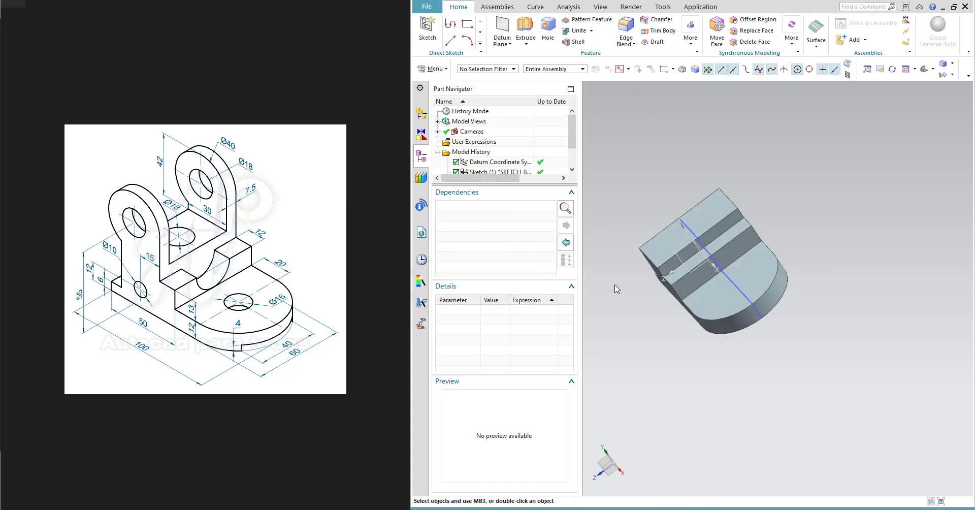
Create a sketch on the middle step's vertical face, with its origin at the midpoint of the face's upper edge.
mouse_move(734, 337)
middle_mouse_down()
mouse_move(785, 289)
mouse_move(775, 287)
middle_mouse_up()
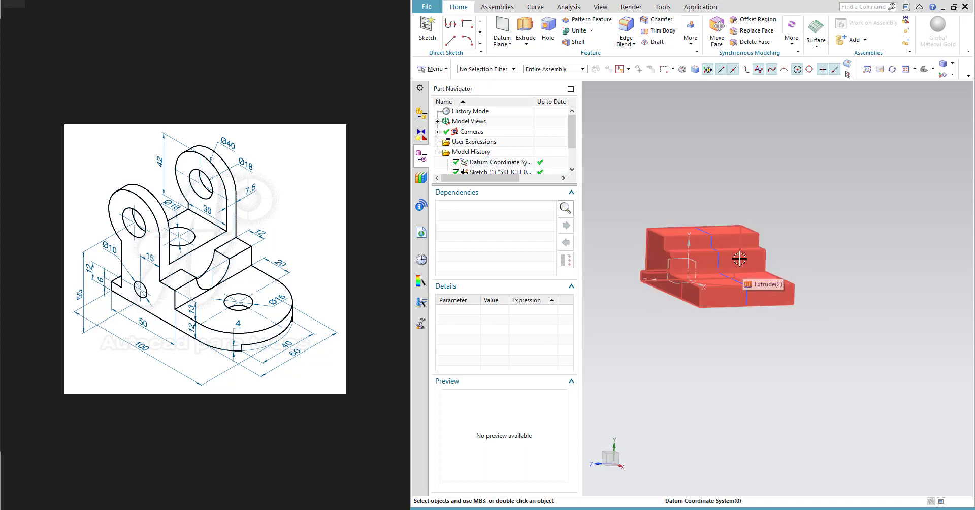
left_click(430, 27)
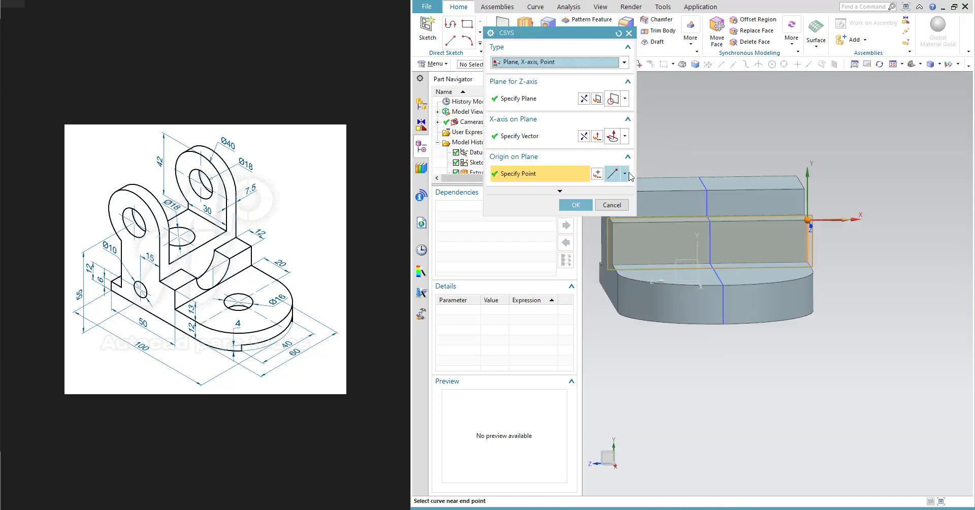
left_click(625, 175)
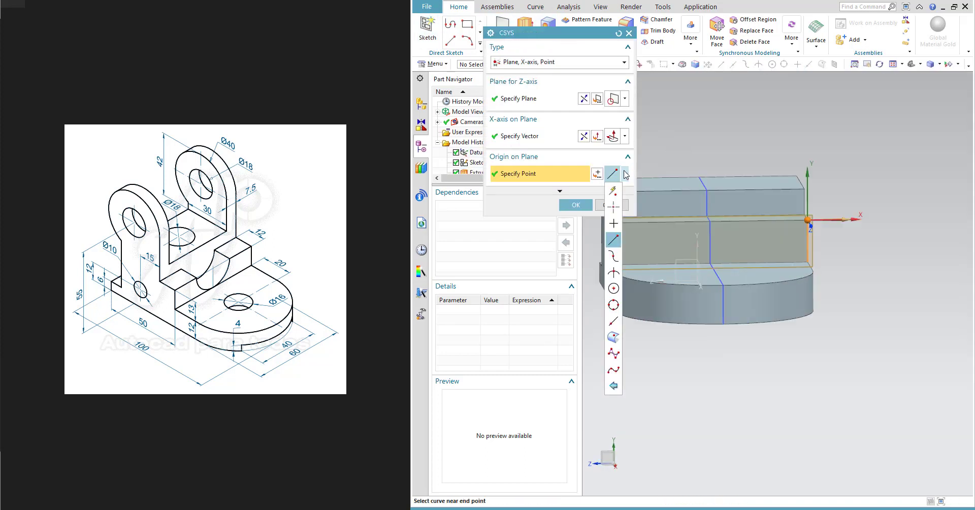
left_click(611, 198)
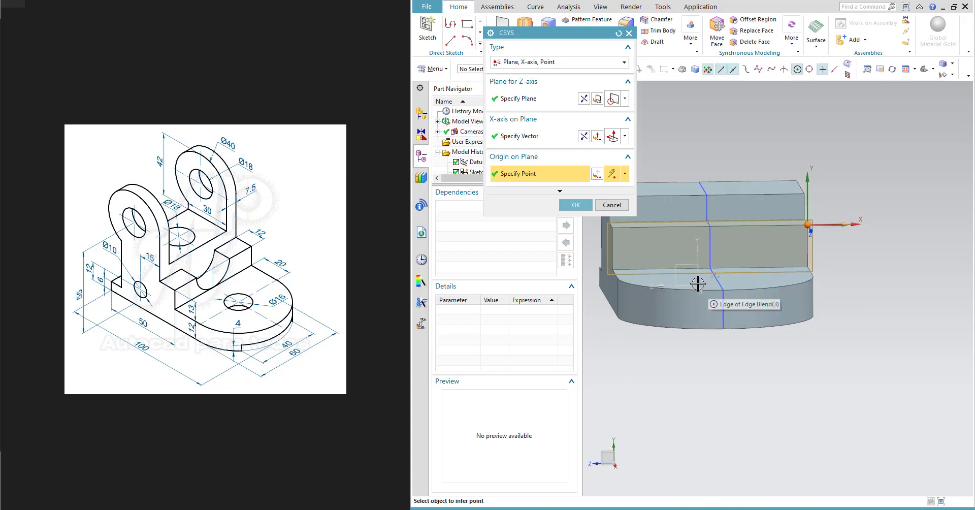
middle_click_drag(696, 279, 693, 280)
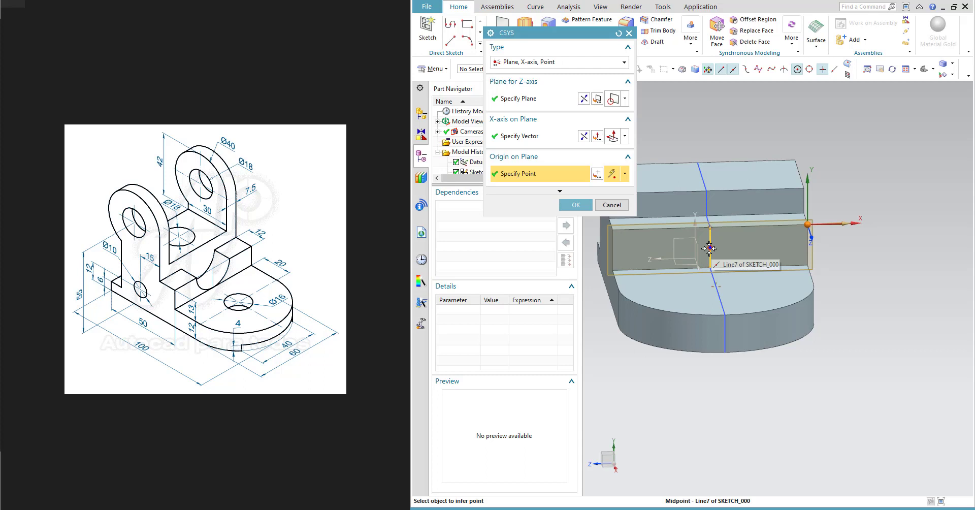
left_click(711, 227)
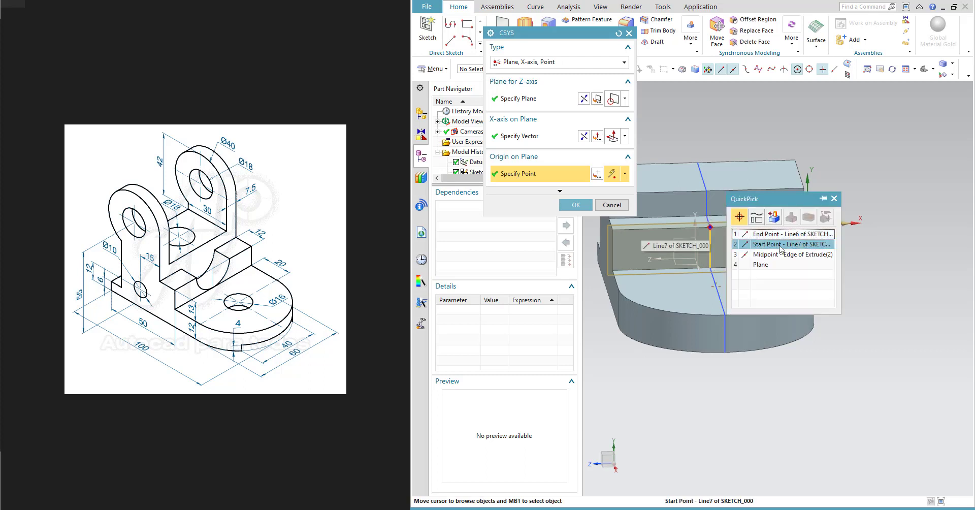
left_click(742, 225)
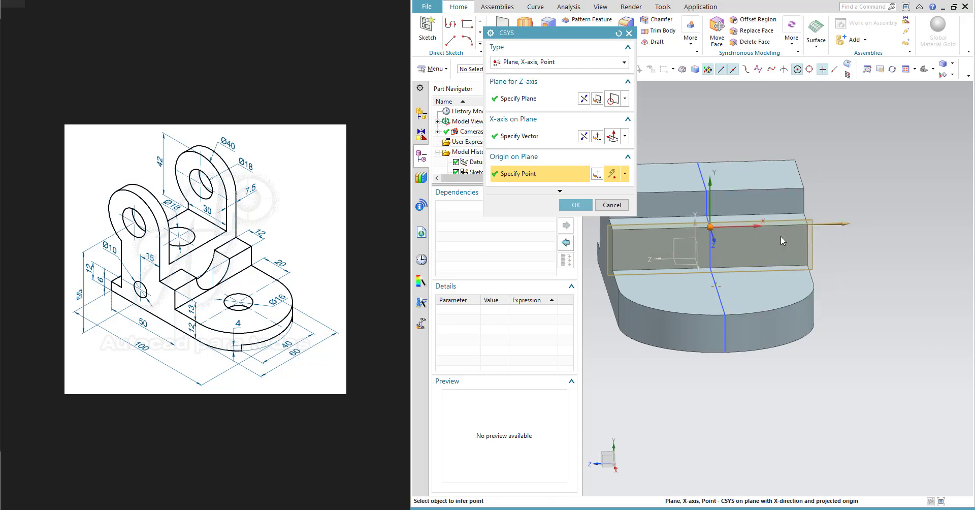
left_click(576, 204)
left_click(578, 161)
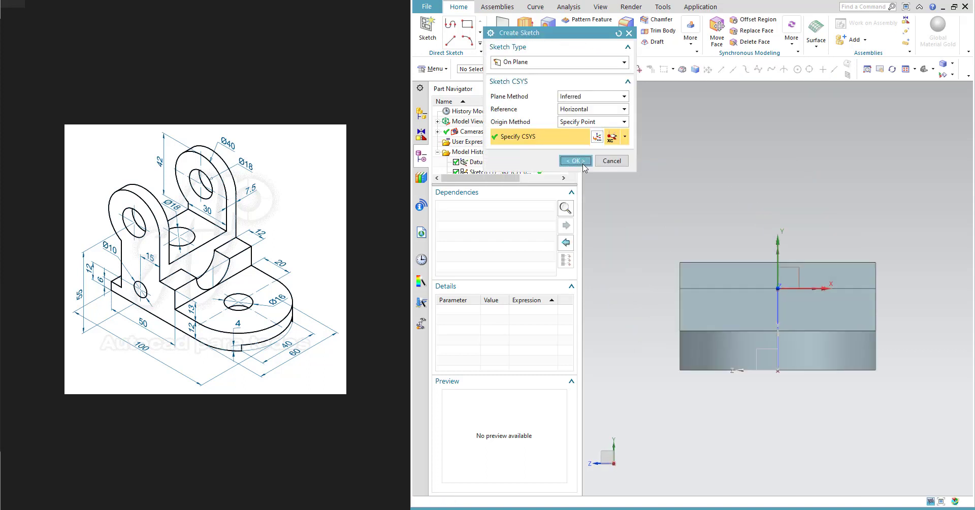
Draw a circle centred on the sketch origin and dimension its diameter as 26 mm.
left_click(514, 25)
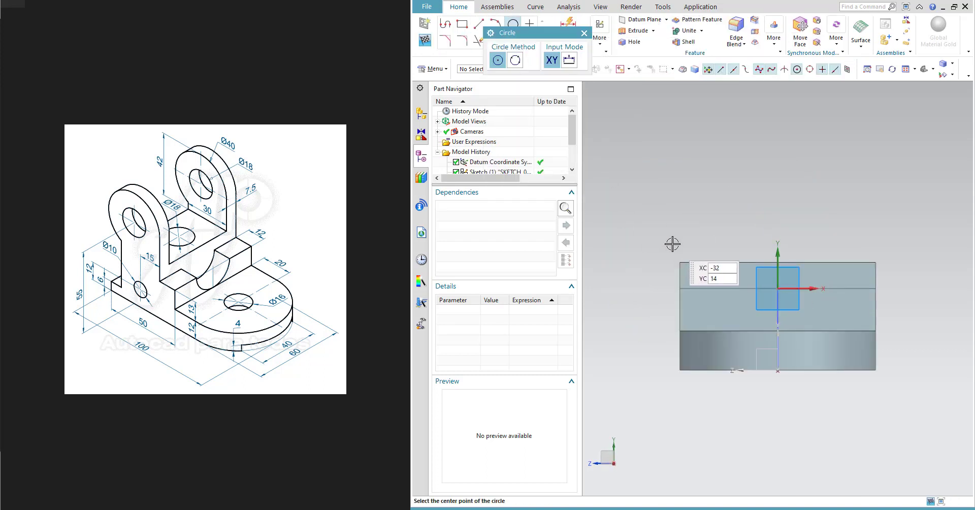
left_click(779, 288)
left_click(787, 247)
left_click(568, 23)
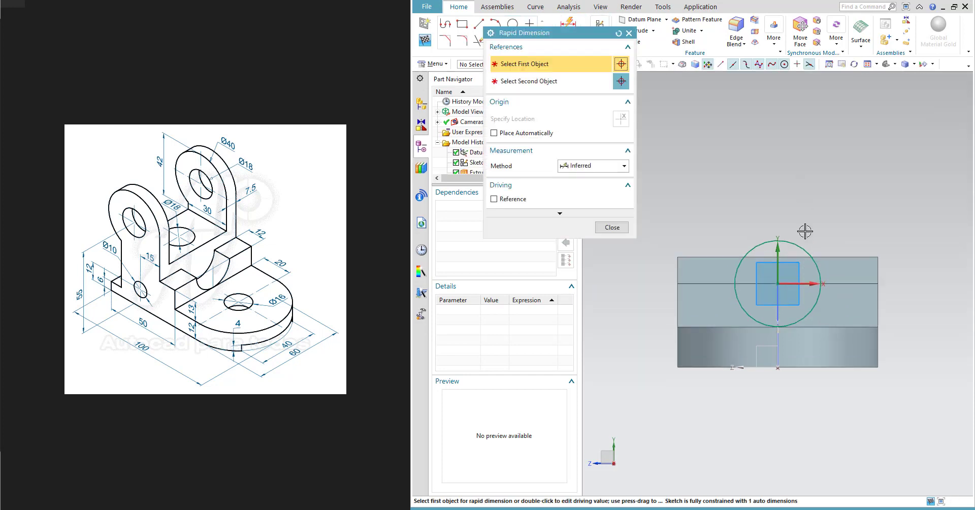
left_click(800, 247)
left_click(806, 184)
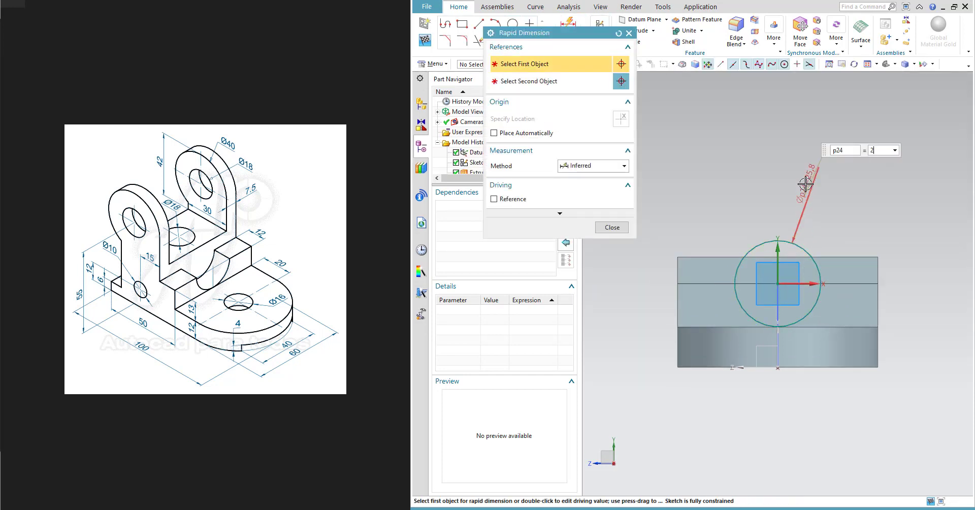
left_click(613, 225)
Extrude the circle with Subtract in the reversed direction, ending Until Extended at the upper step's vertical face.
middle_click_drag(712, 191, 748, 216)
left_click(635, 30)
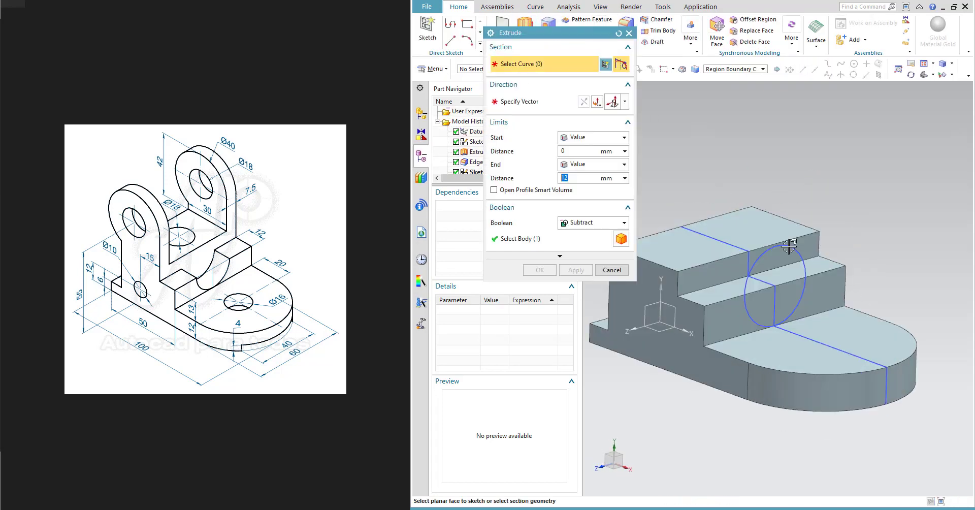
left_click(609, 222)
left_click(584, 254)
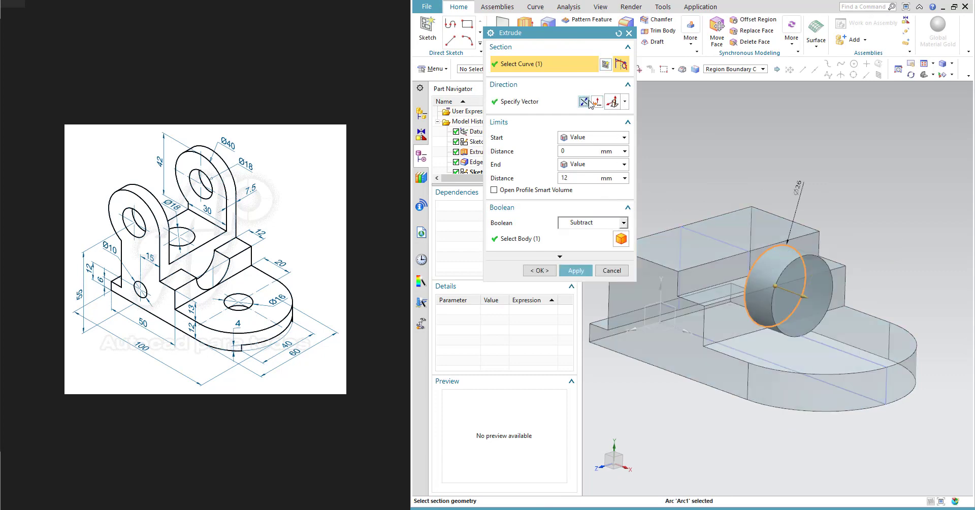
left_click(584, 102)
middle_click_drag(813, 285, 828, 298)
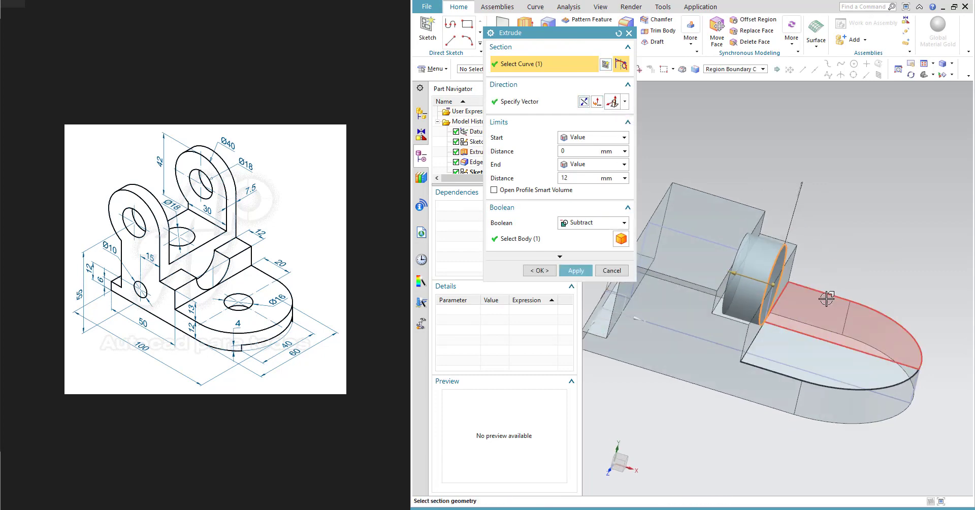
left_click(599, 165)
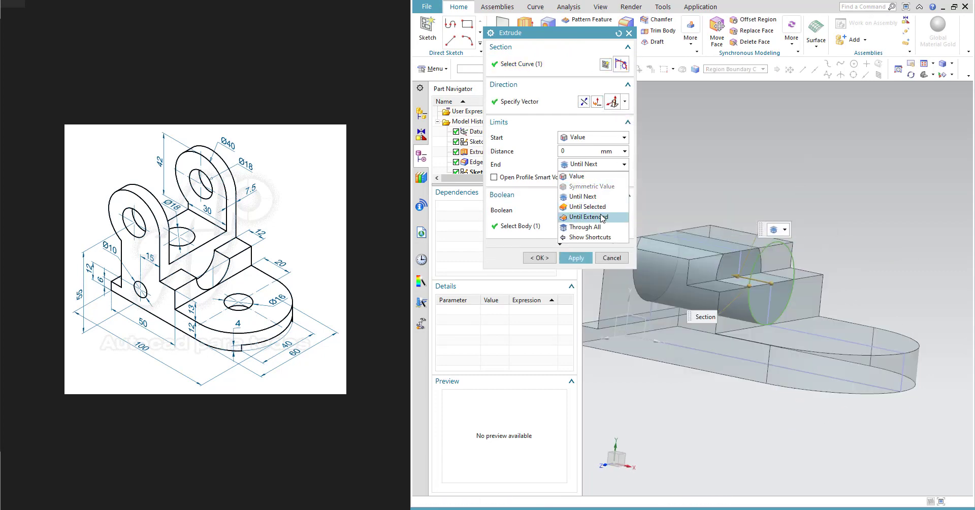
left_click(602, 218)
left_click(723, 257)
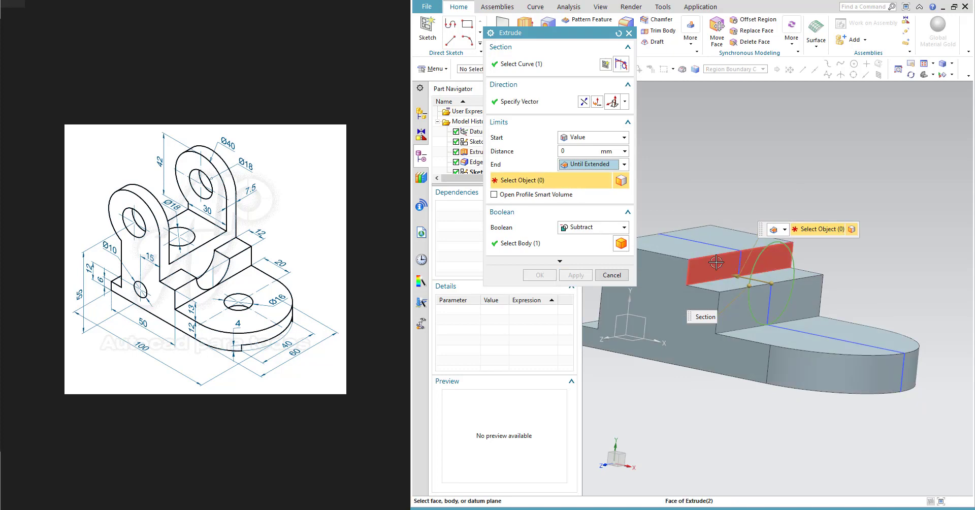
middle_click_drag(717, 263, 745, 277)
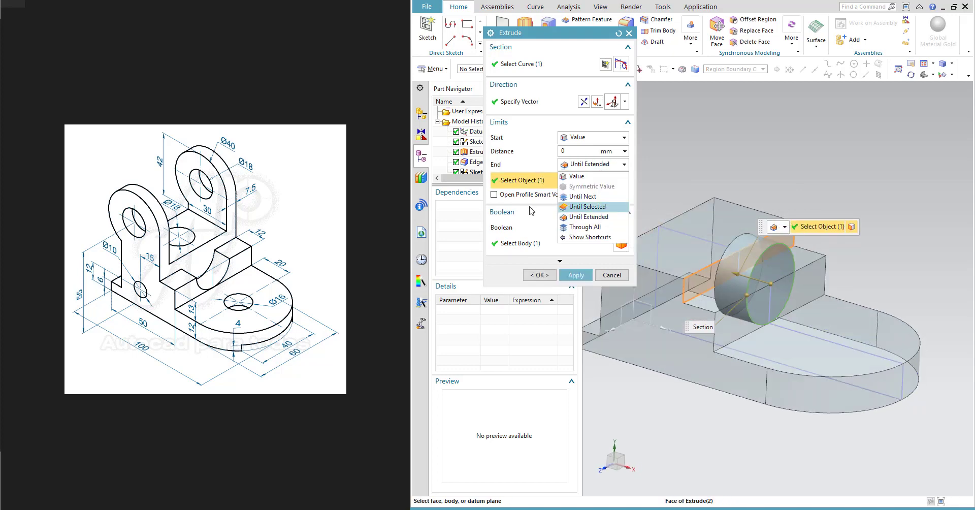
left_click(529, 207)
left_click(539, 276)
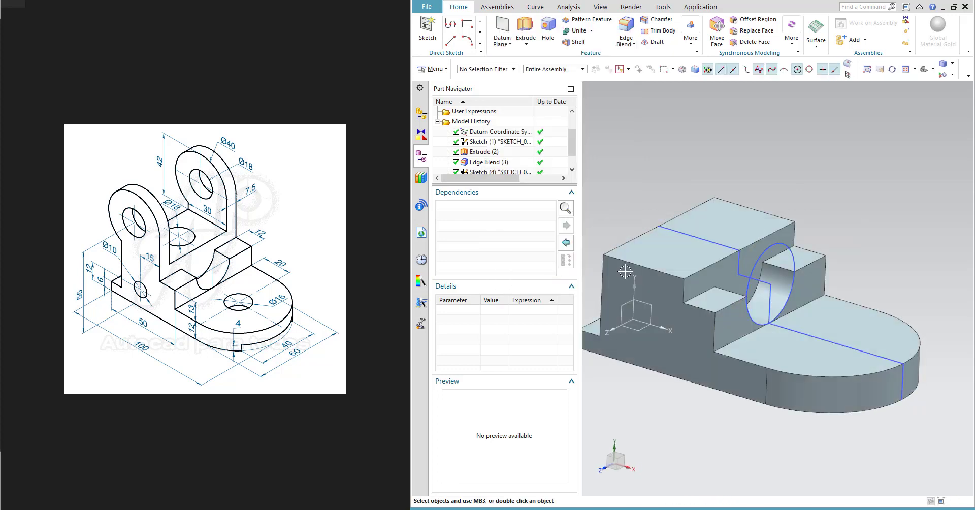
Create a sketch on the datum coordinate system's YZ plane at the back end of the base.
scroll(747, 255, "down", 1)
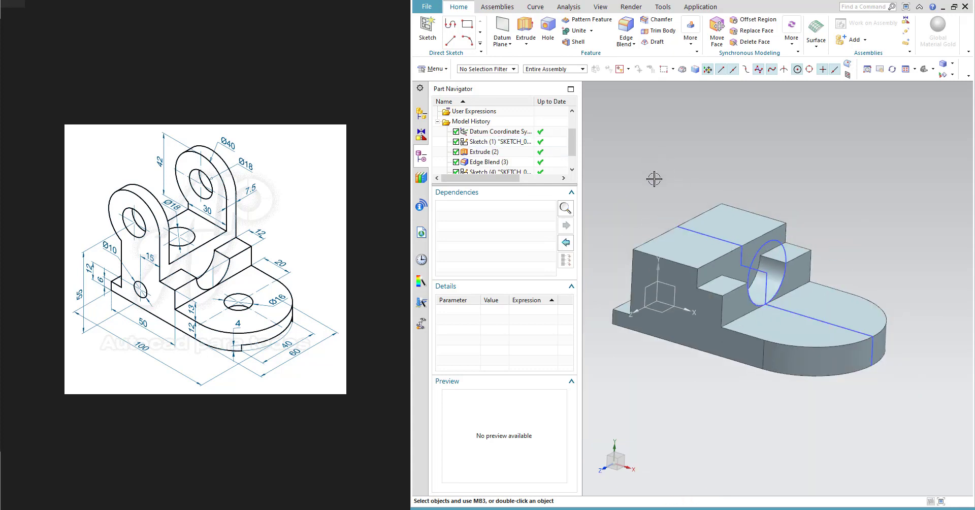
mouse_move(841, 351)
middle_mouse_down()
mouse_move(803, 342)
mouse_move(833, 373)
middle_mouse_up()
left_click(430, 31)
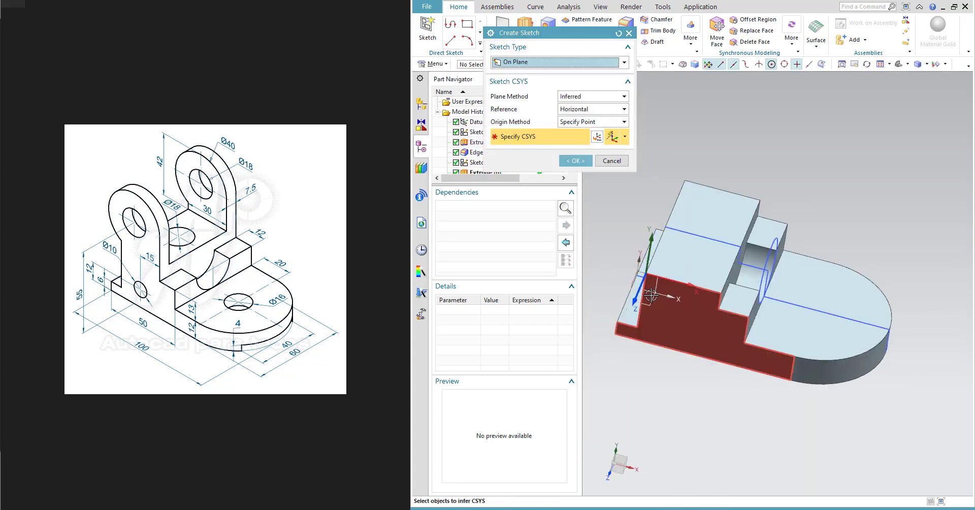
middle_click_drag(650, 294, 661, 289)
left_click(660, 304)
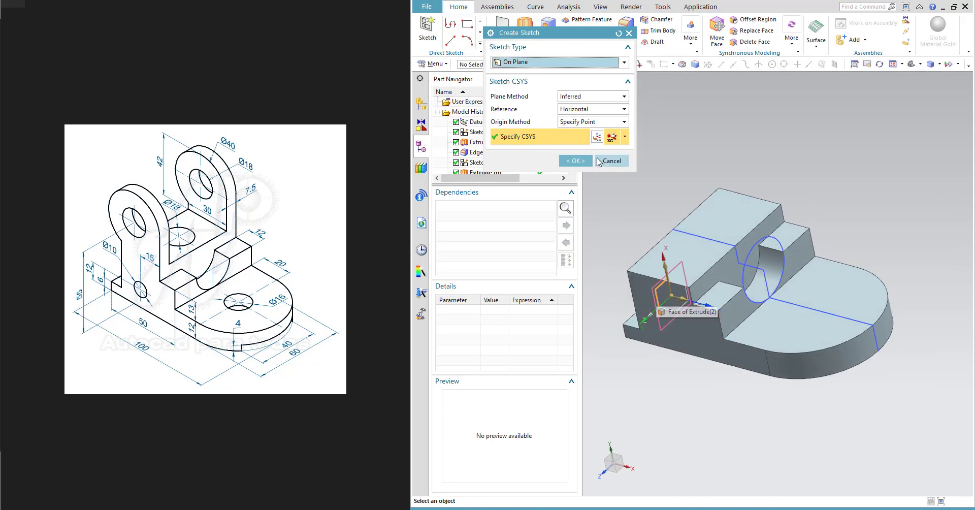
left_click(575, 161)
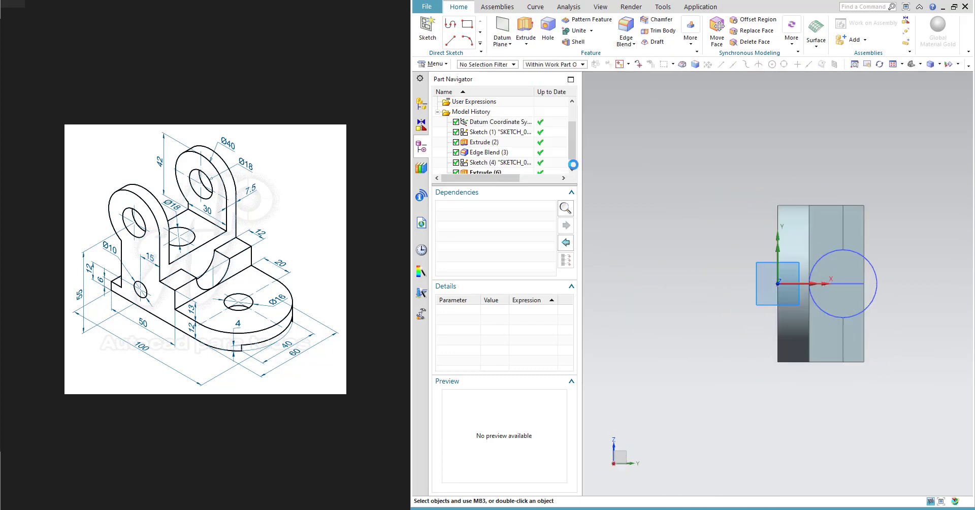
left_click(463, 24)
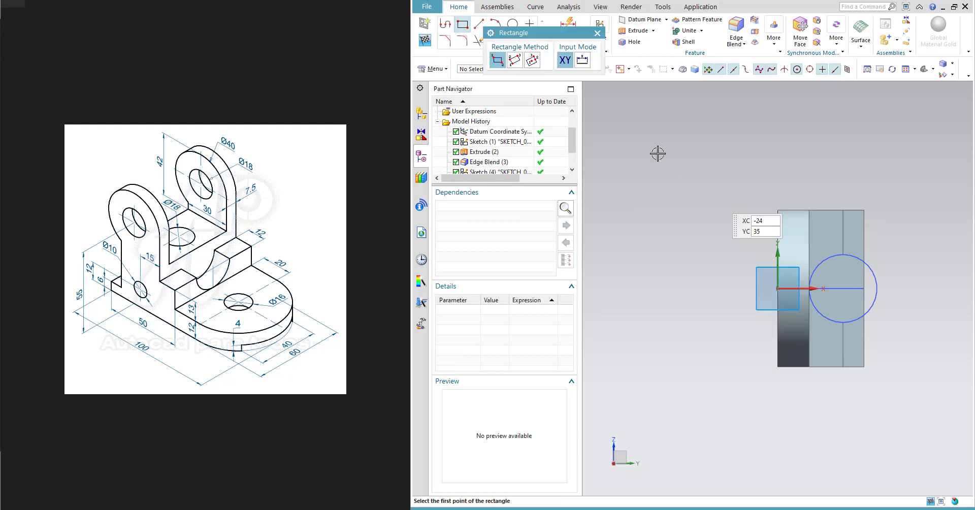
left_click(778, 226)
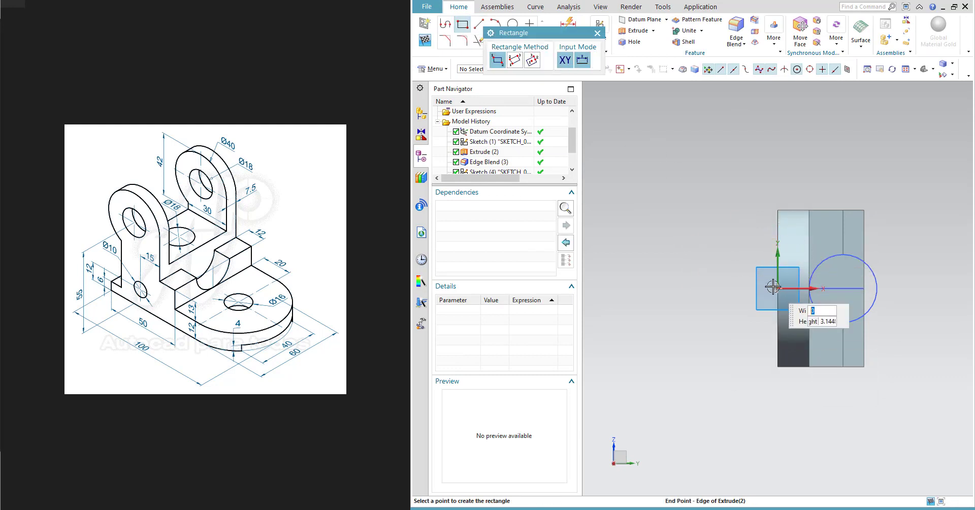
key("Escape")
Draw a narrow rectangle about 48 mm long with one long side on the base's bottom edge.
left_click(461, 28)
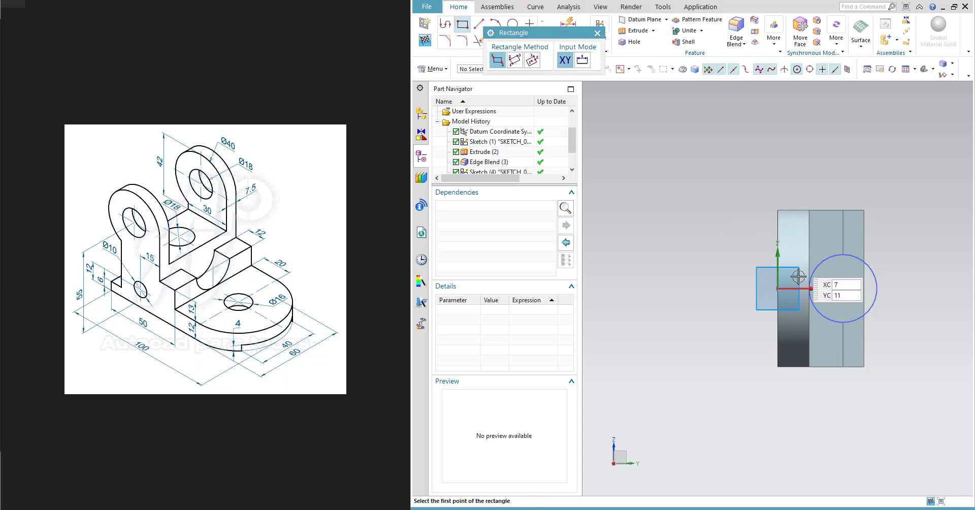
left_click(778, 226)
left_click(849, 235)
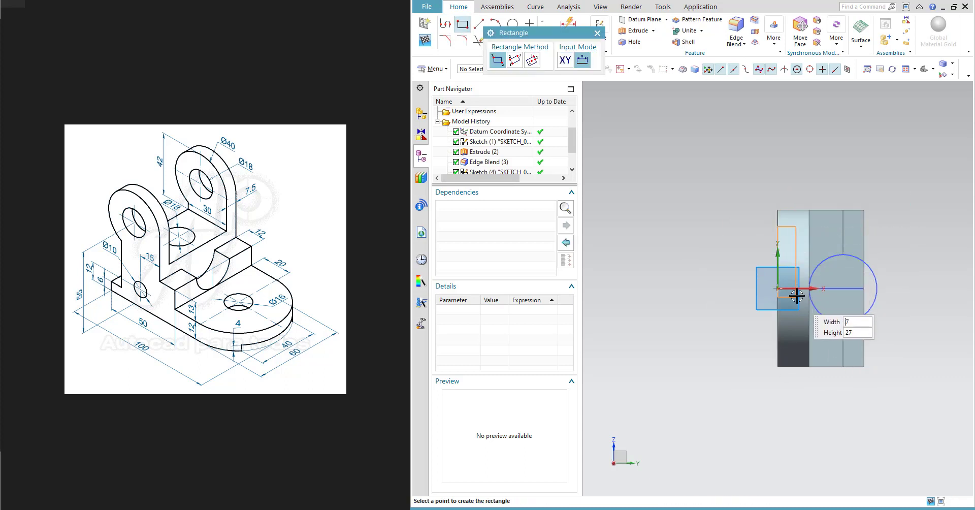
left_click(800, 351)
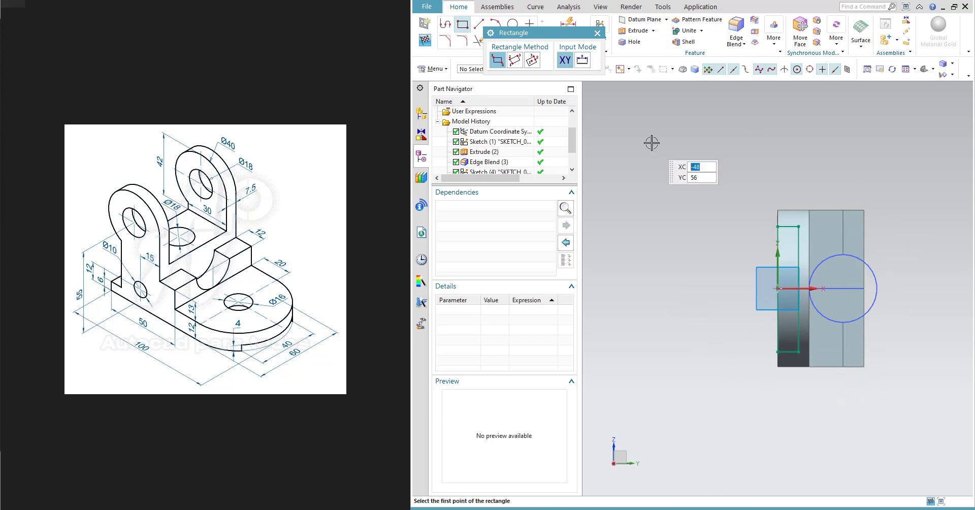
Dimension the rectangle's long side as 40 mm and its short side as 4 mm.
left_click(565, 20)
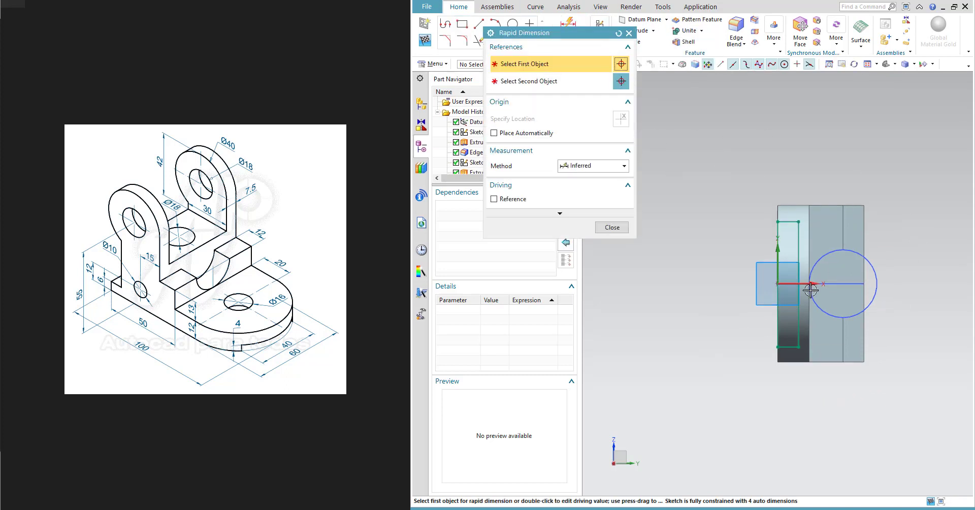
left_click(798, 245)
left_click(897, 187)
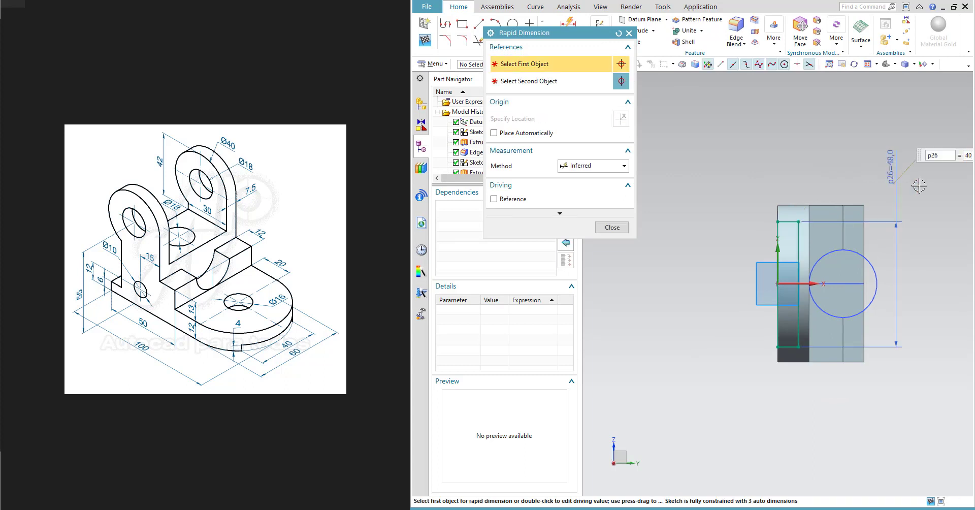
key("Return")
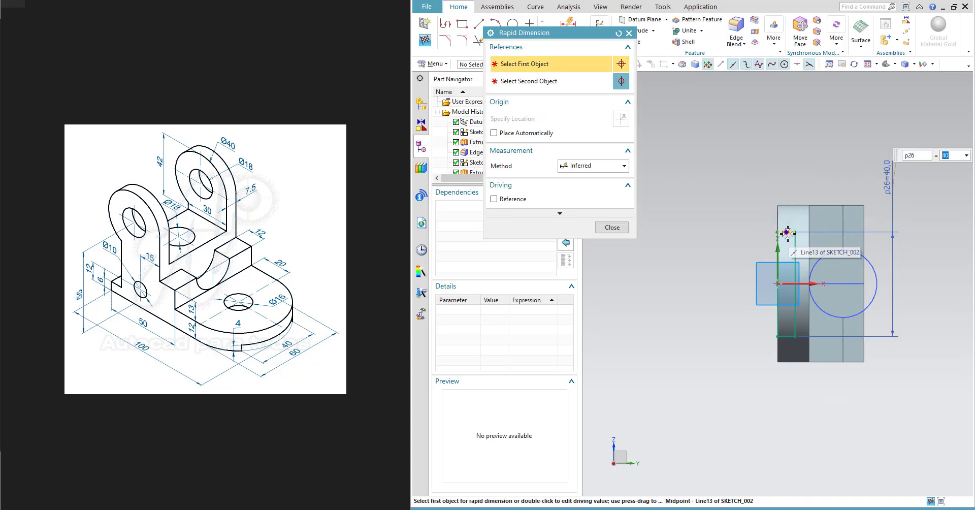
scroll(786, 233, "up", 2)
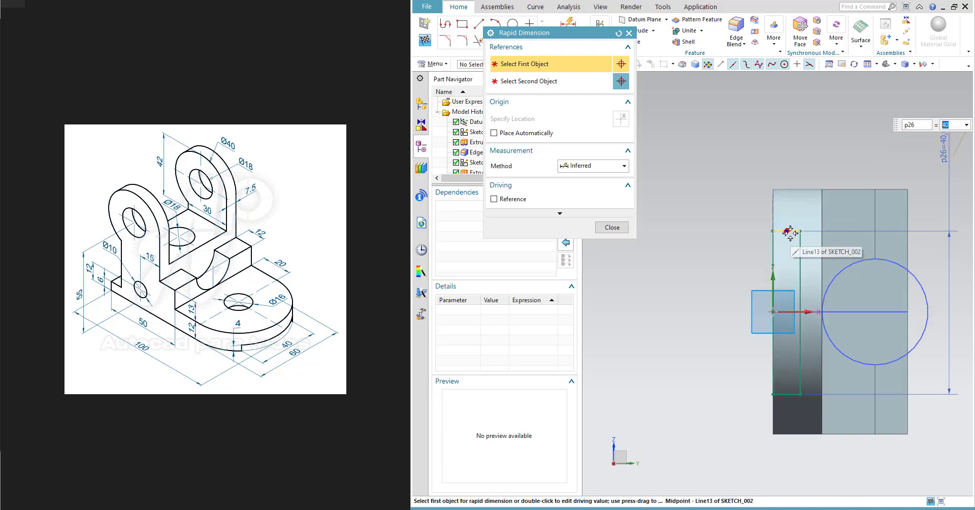
left_click(786, 233)
left_click(799, 155)
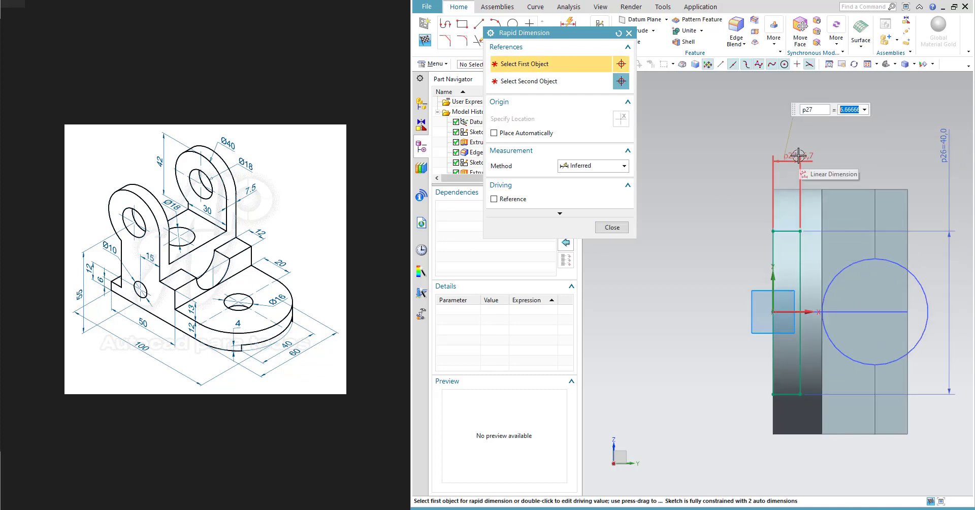
type("4")
key("Return")
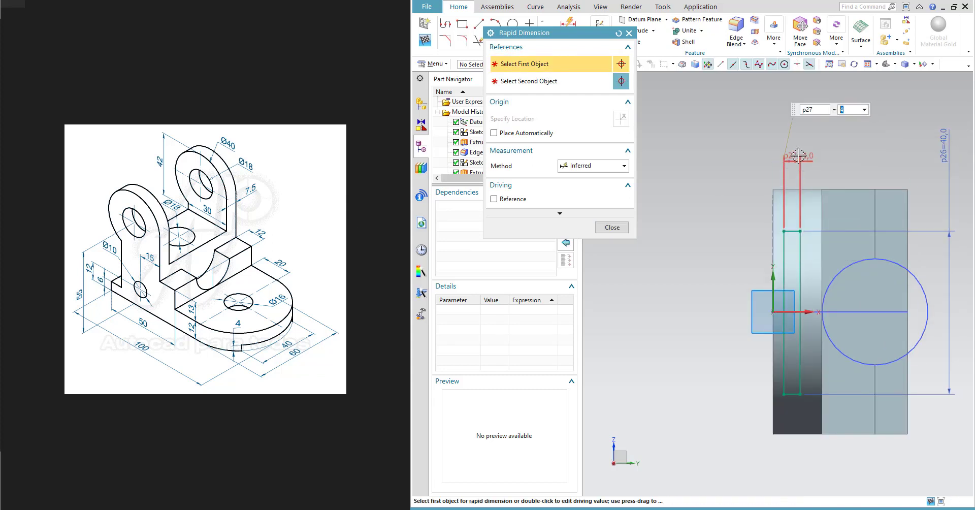
left_click(612, 228)
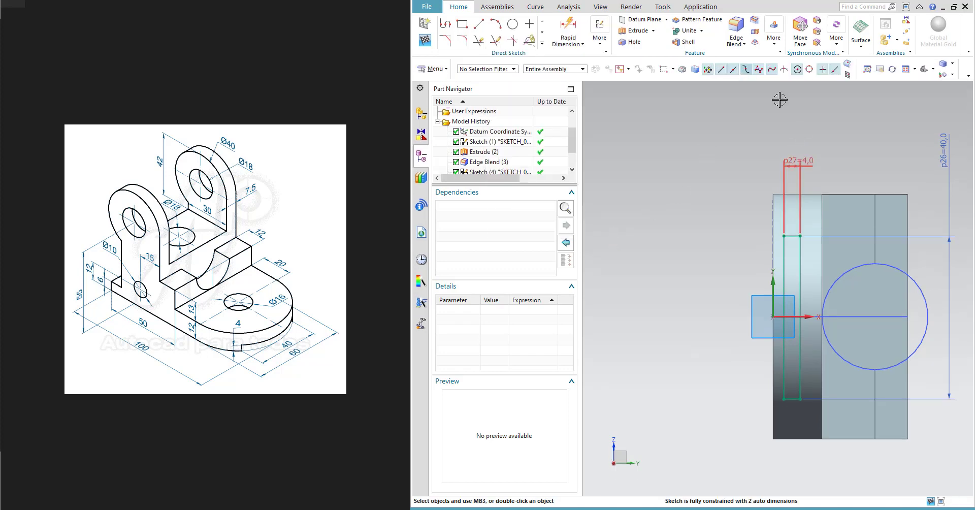
Apply a Collinear constraint between the rectangle's outer long side and the base's bottom edge.
left_click(600, 30)
left_click(629, 185)
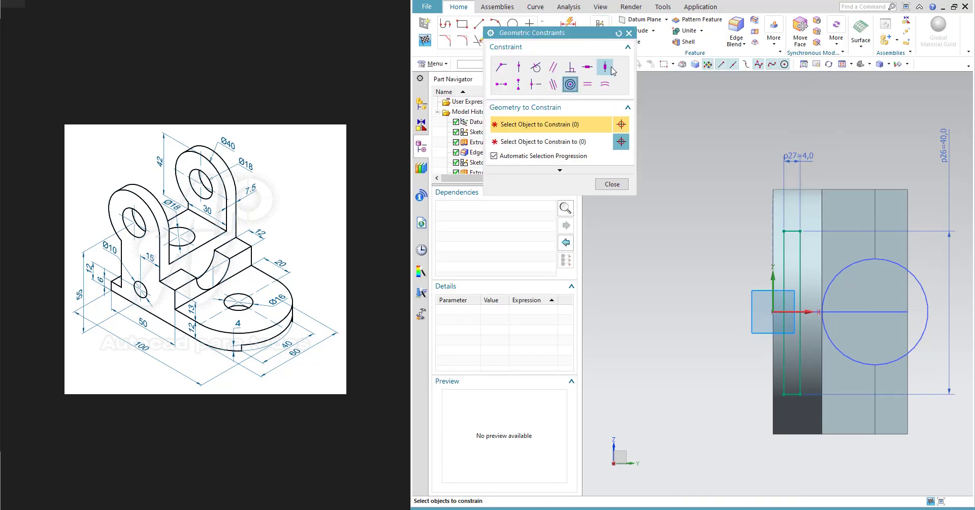
left_click(552, 86)
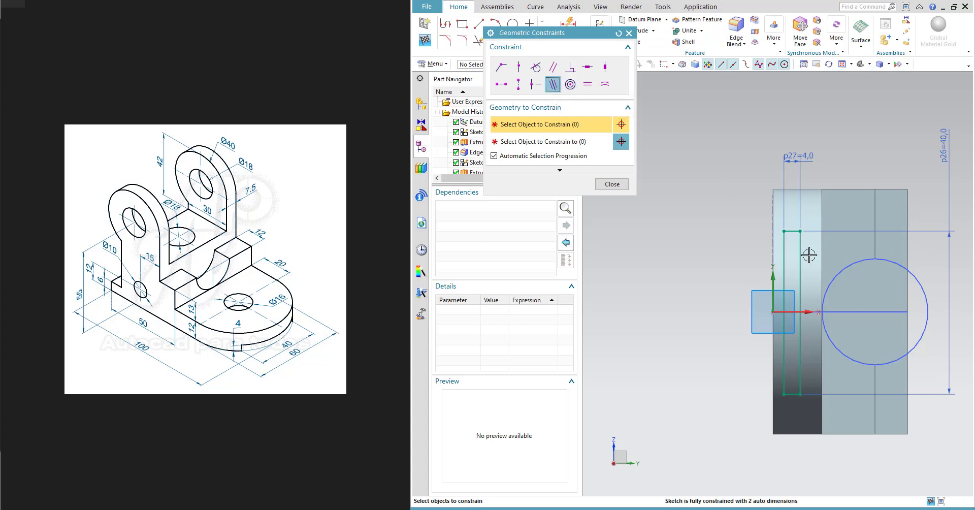
left_click(784, 269)
left_click(773, 274)
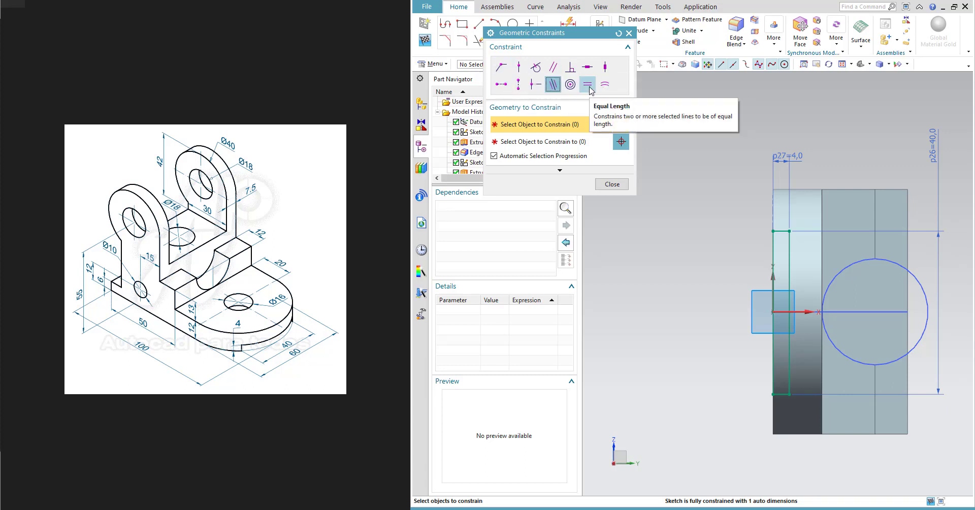
Centre the rectangle on the sketch's horizontal axis with a Midpoint constraint between the point at the origin and its inner long side.
left_click(536, 84)
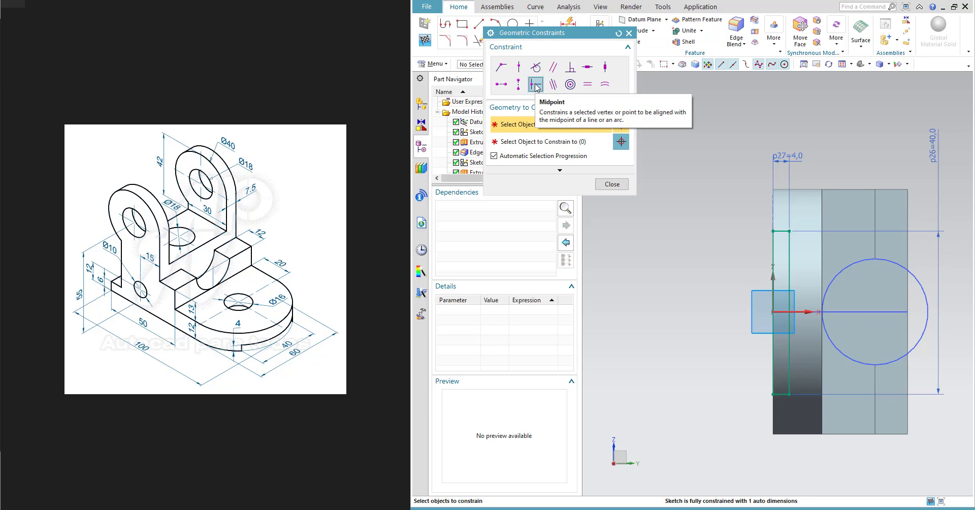
left_click(773, 312)
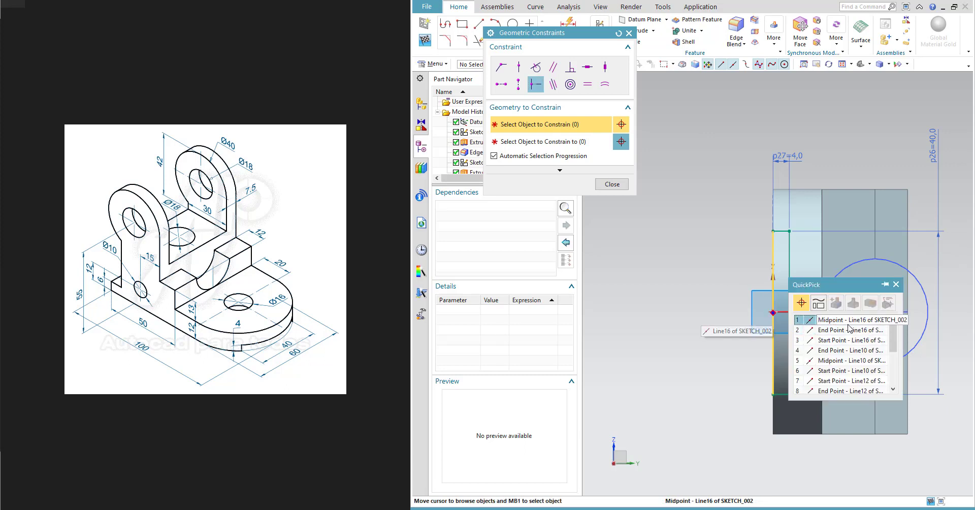
left_click(831, 361)
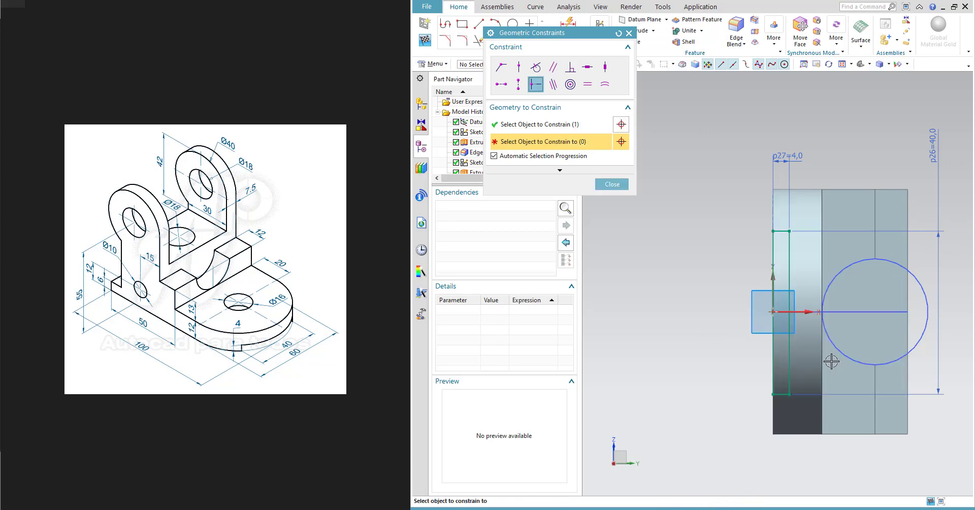
left_click(789, 293)
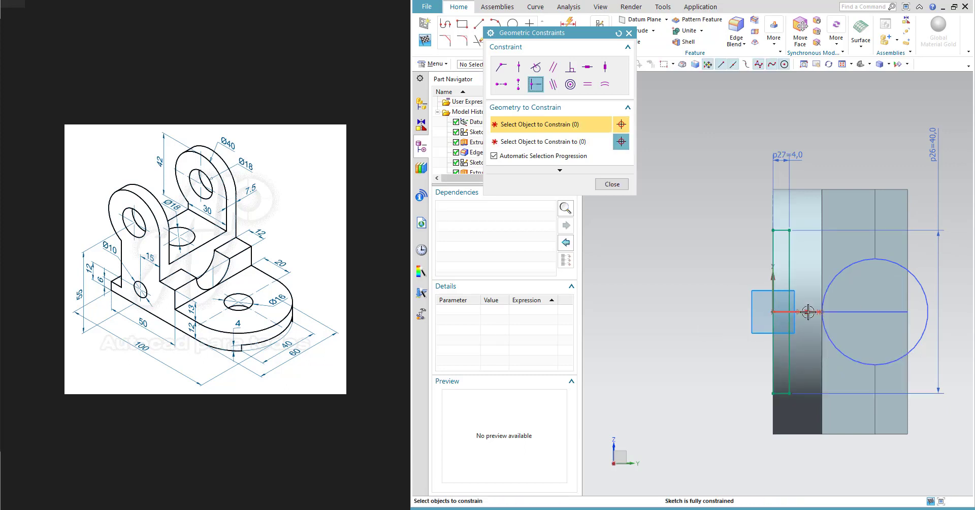
left_click(612, 184)
scroll(745, 294, "up", 2)
scroll(746, 298, "down", 4)
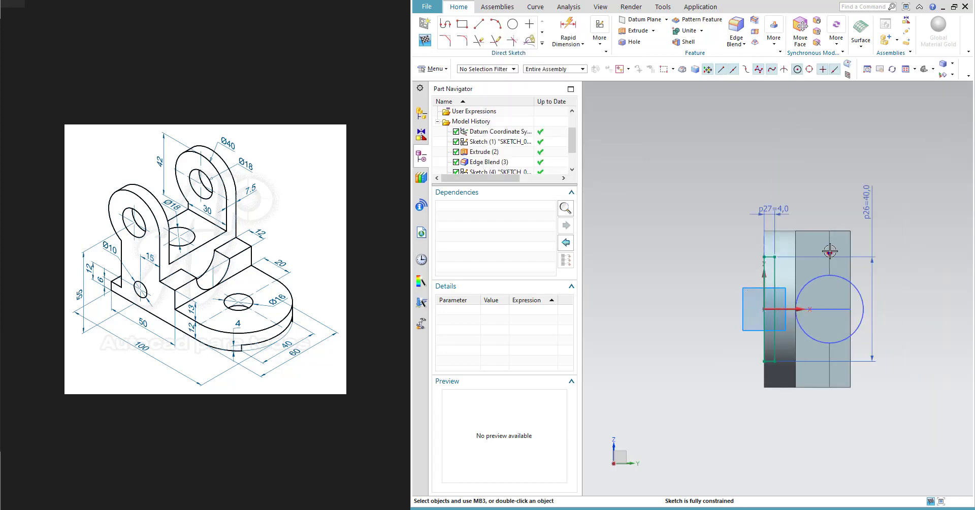
Extrude the rectangle lengthwise through the underside of the base with Subtract and the end limit Until Next.
left_click(635, 30)
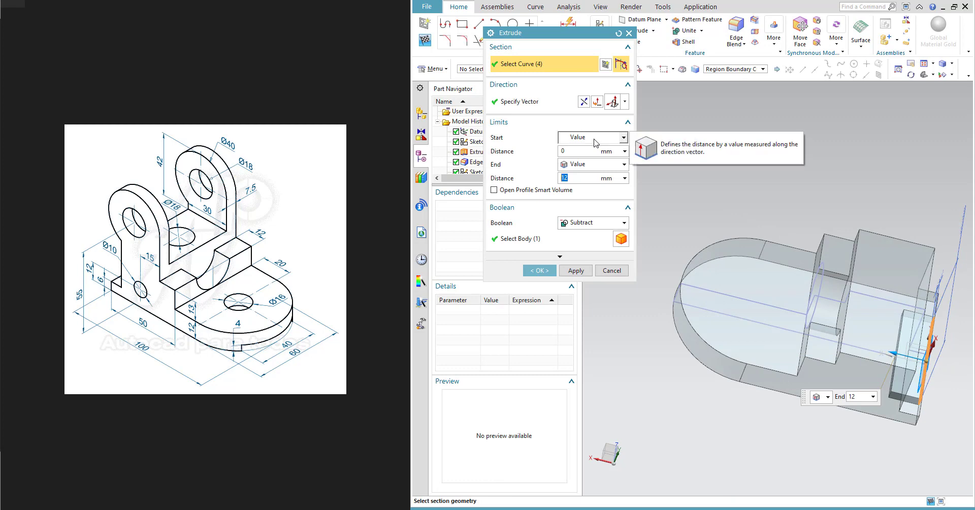
left_click(589, 164)
left_click(589, 198)
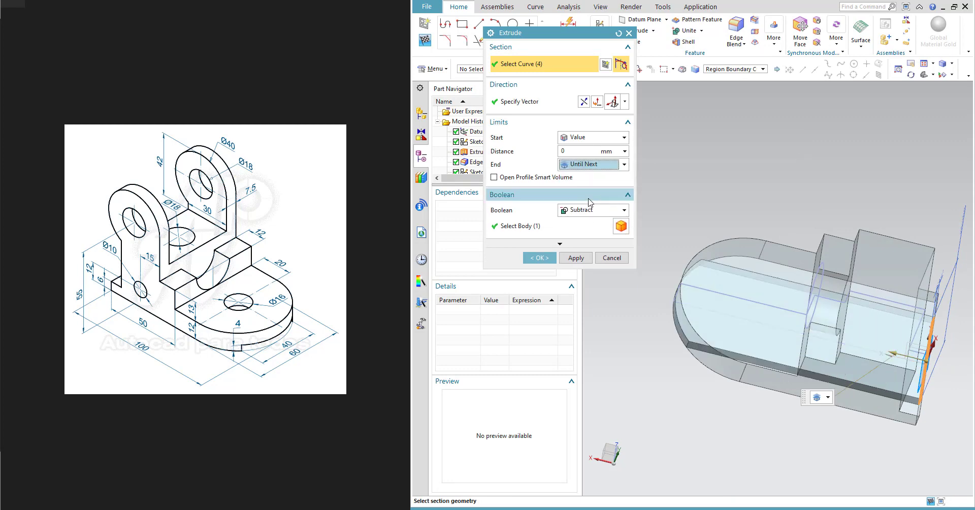
left_click(539, 257)
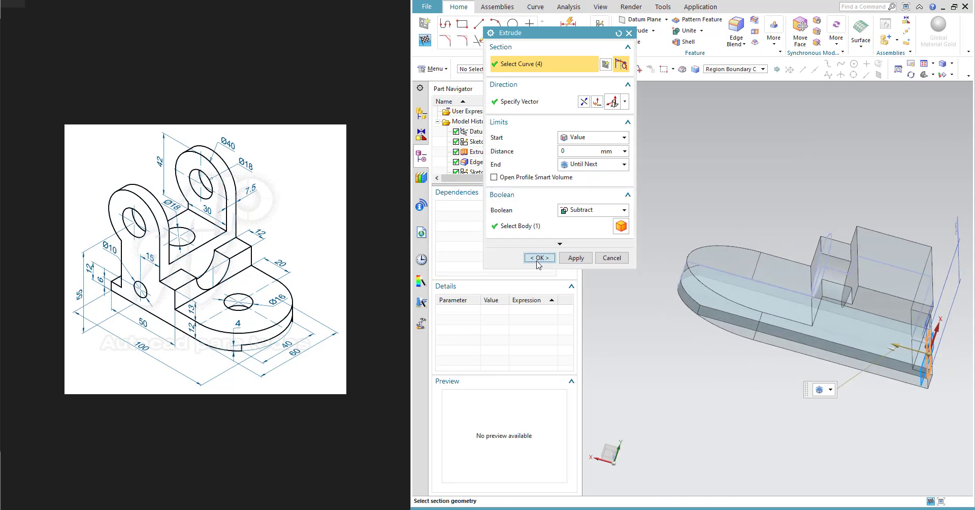
middle_click_drag(659, 308, 840, 382)
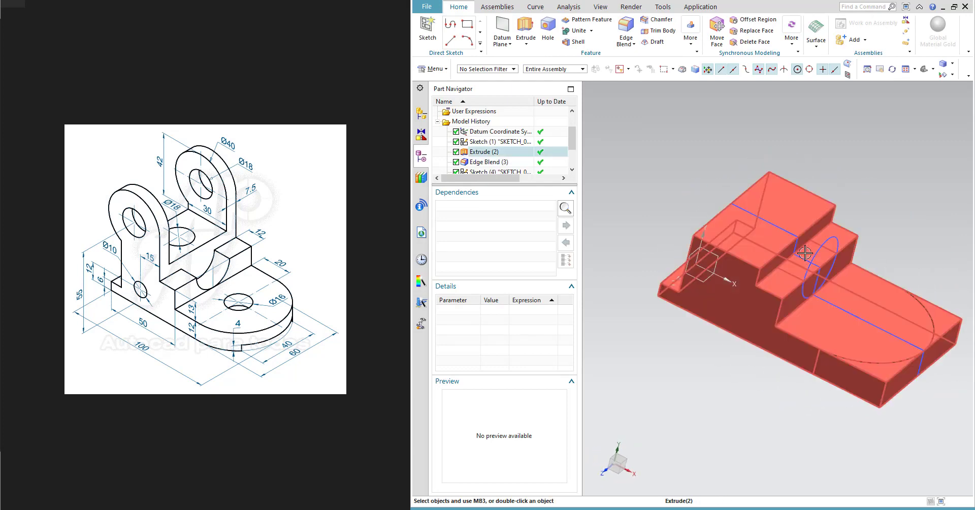
Start a new sketch on the long vertical side face of the stepped base.
key("s")
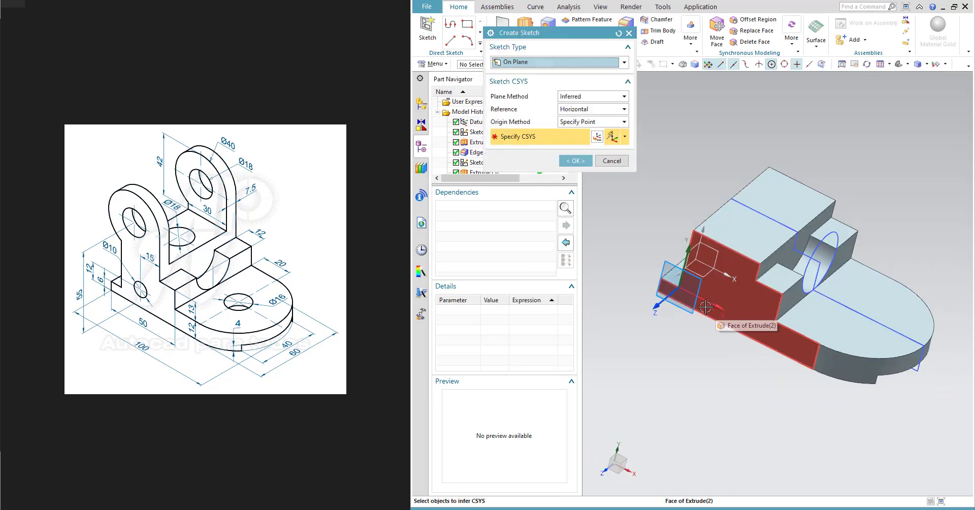
left_click(670, 297)
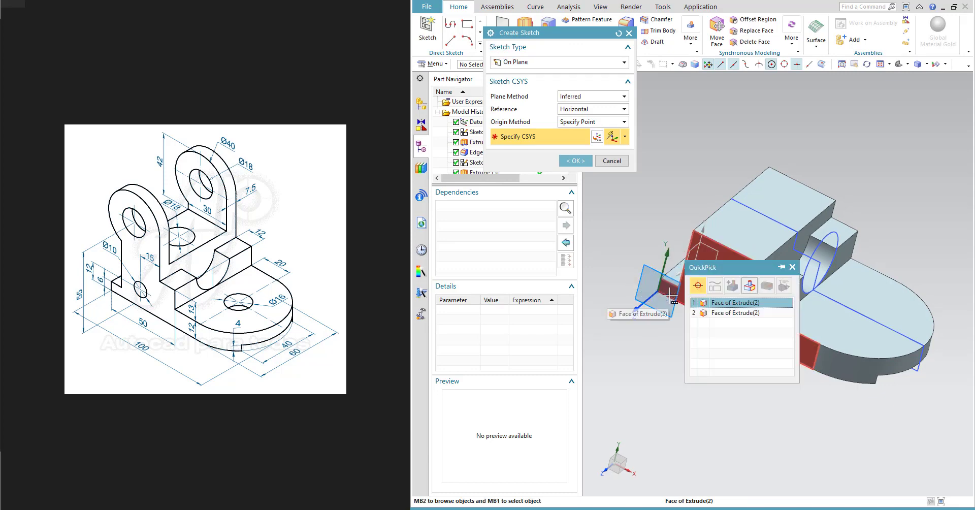
left_click(735, 303)
left_click(576, 160)
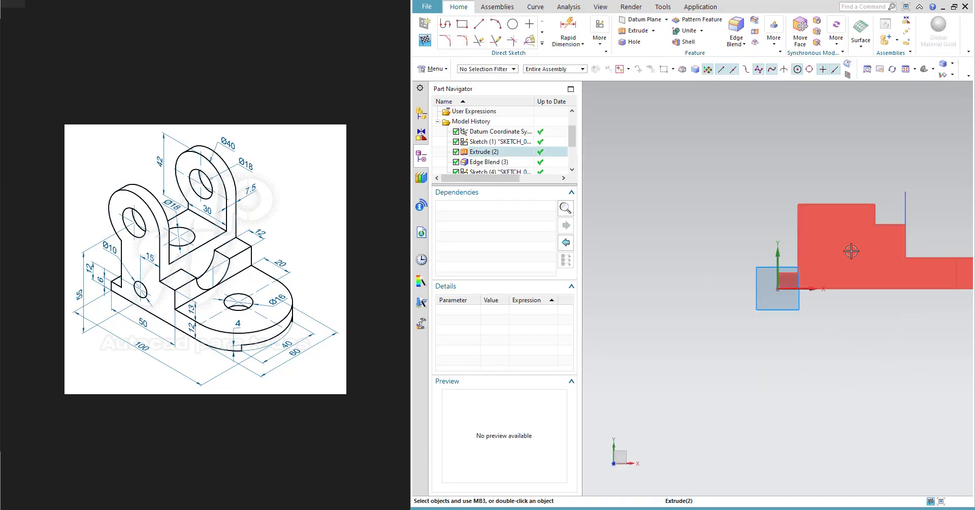
middle_click_drag(847, 278, 709, 281, "shift")
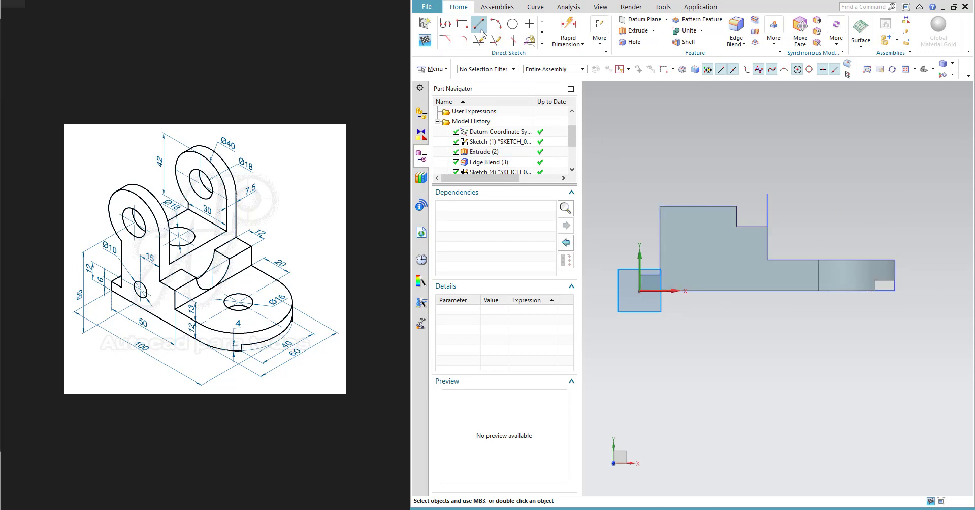
Sketch two concentric circles above the base's tallest block, with the outer circle about 38 mm in diameter.
left_click(512, 24)
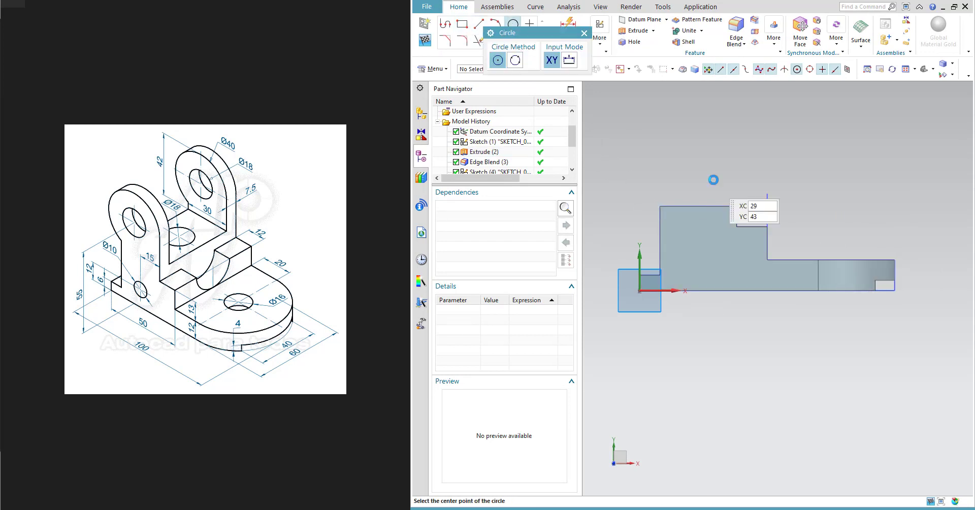
left_click(700, 152)
left_click(722, 110)
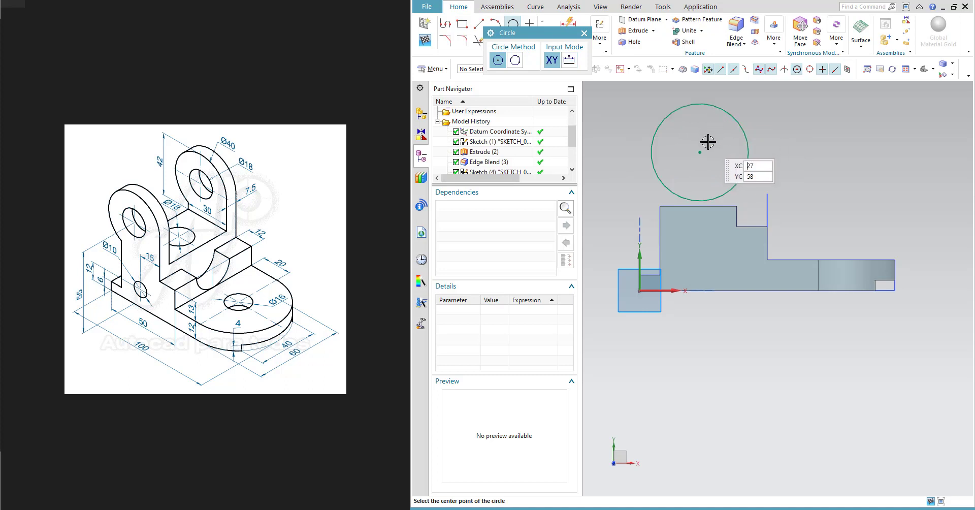
left_click(700, 153)
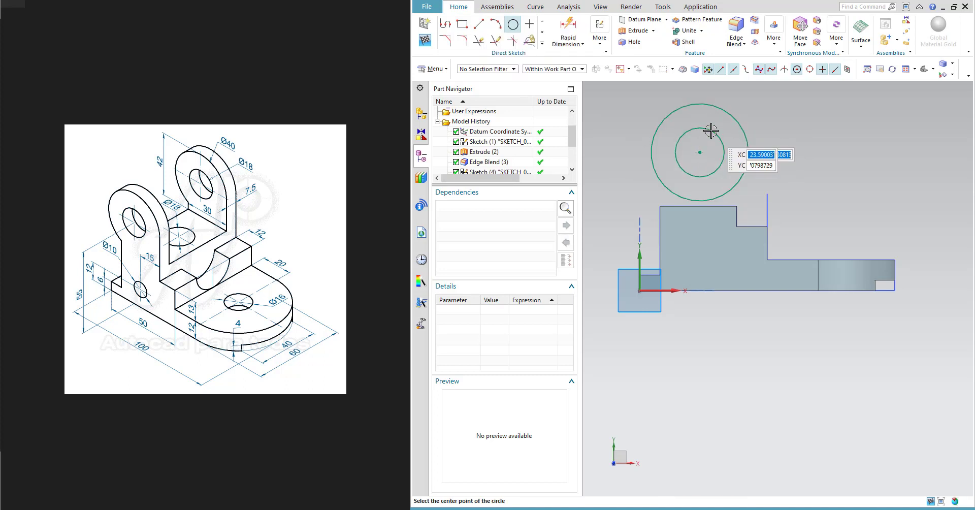
left_click(710, 131)
Dimension the outer circle's diameter as 40 mm and the inner circle's diameter as 18 mm.
key("d")
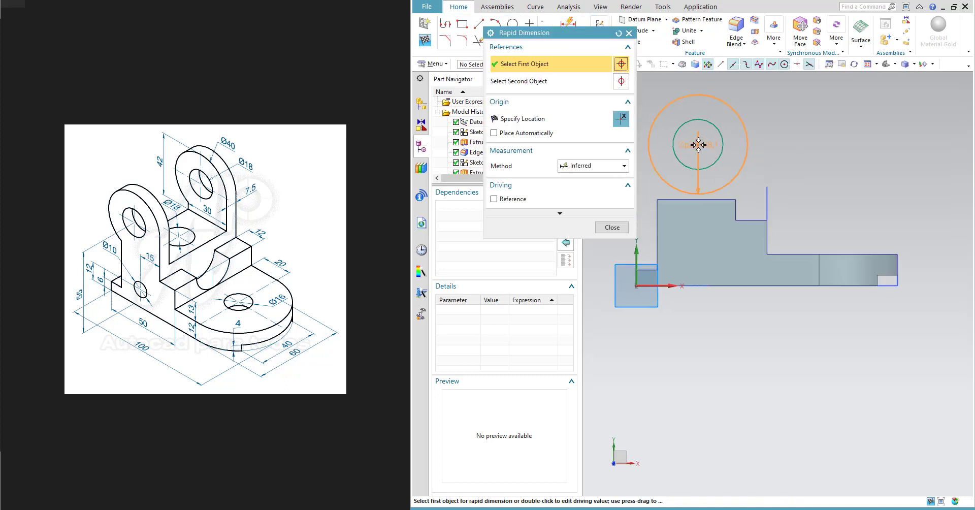
left_click(648, 143)
left_click(826, 137)
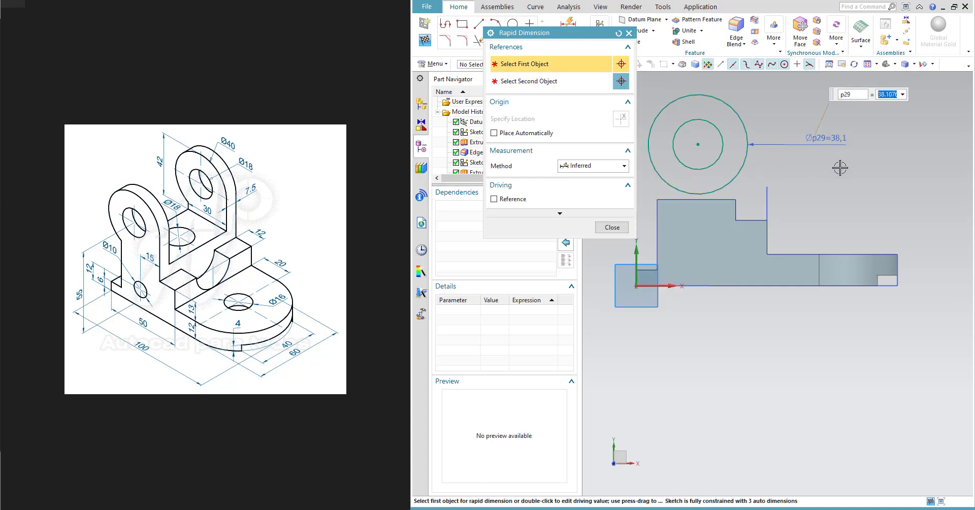
key("Return")
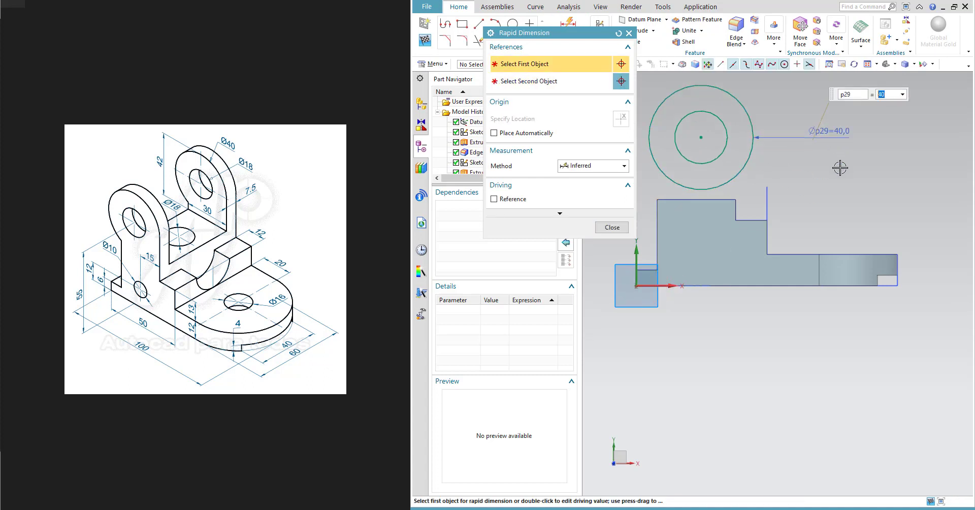
left_click(726, 142)
type("18")
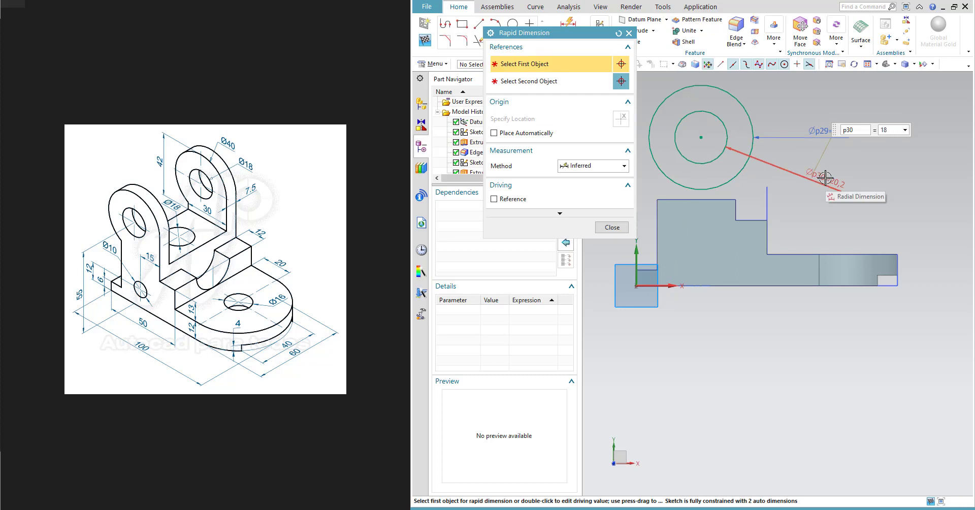
key("Return")
key("Escape")
Dimension the vertical distance from the sketch origin to the circles' centre as 55 mm.
left_click(568, 31)
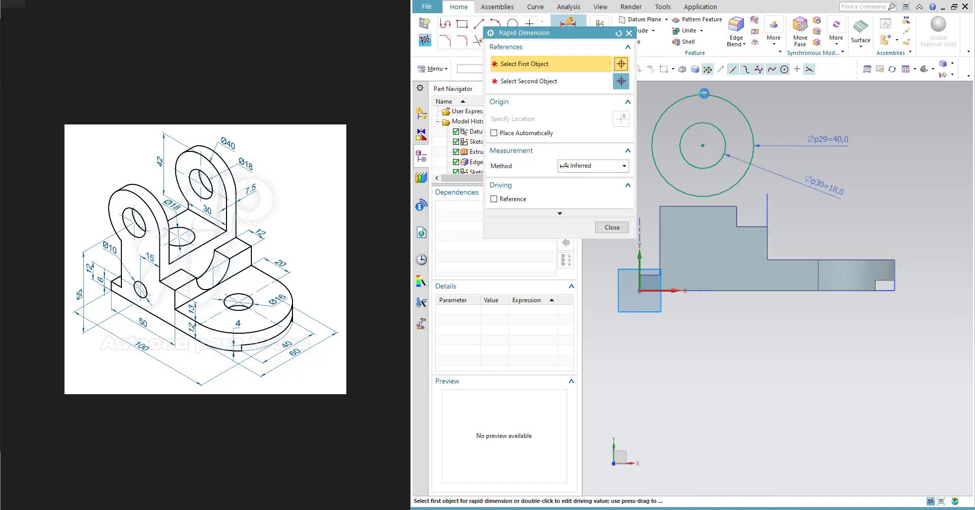
left_click(702, 137)
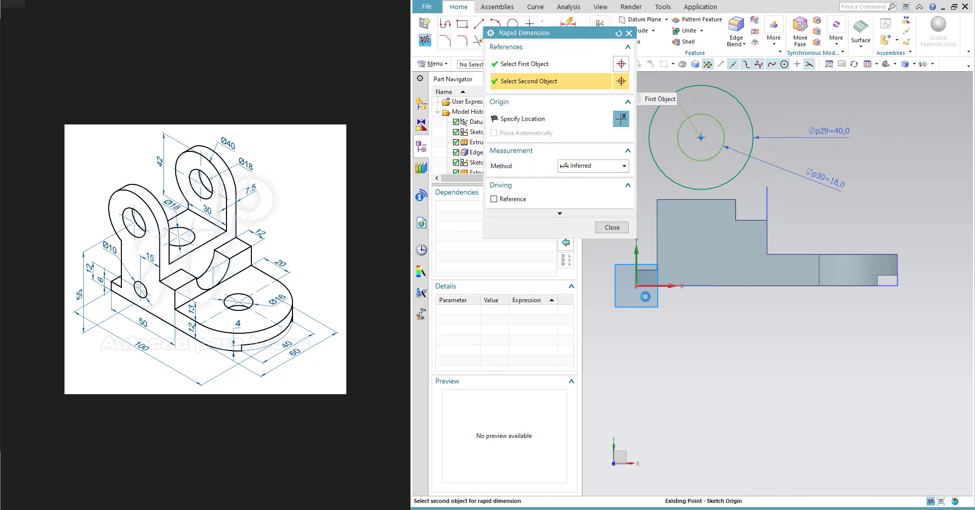
left_click(636, 284)
left_click(747, 374)
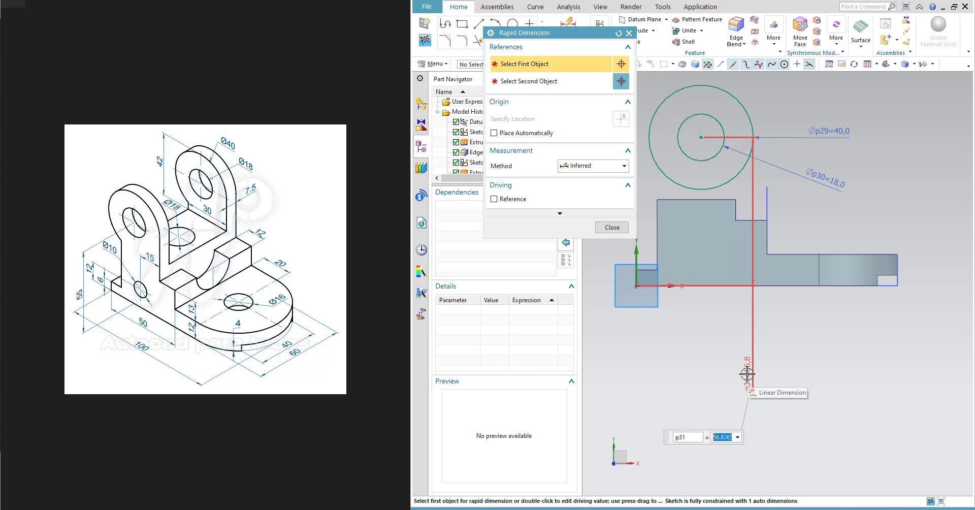
type("55")
key("Return")
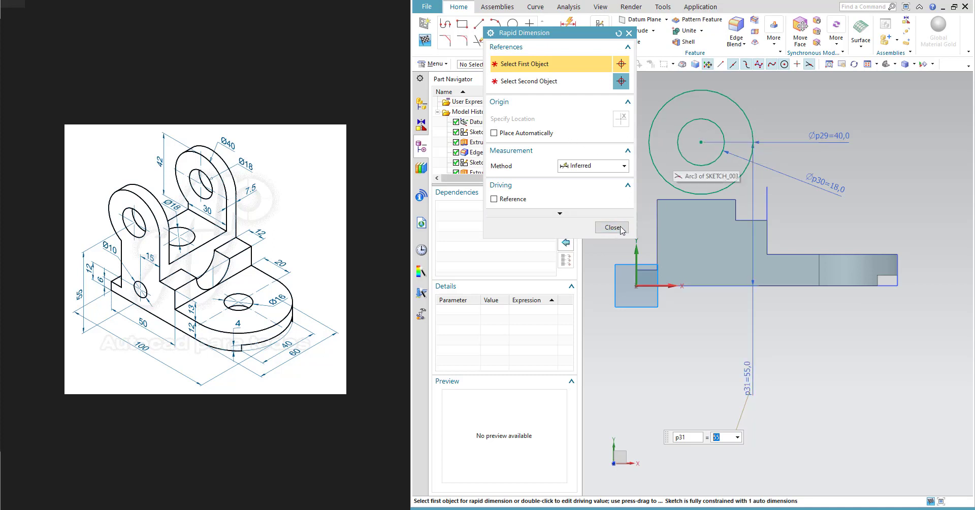
Dimension the horizontal distance between the outer circle's side and the tallest block's vertical edge next to the steps as 0 mm.
left_click(753, 141)
left_click(802, 144)
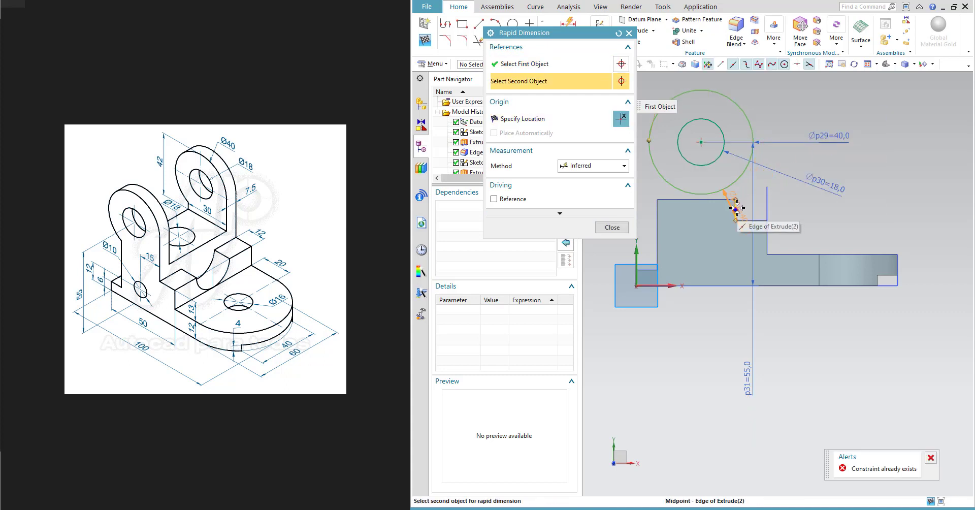
scroll(737, 207, "up", 2)
left_click(736, 207)
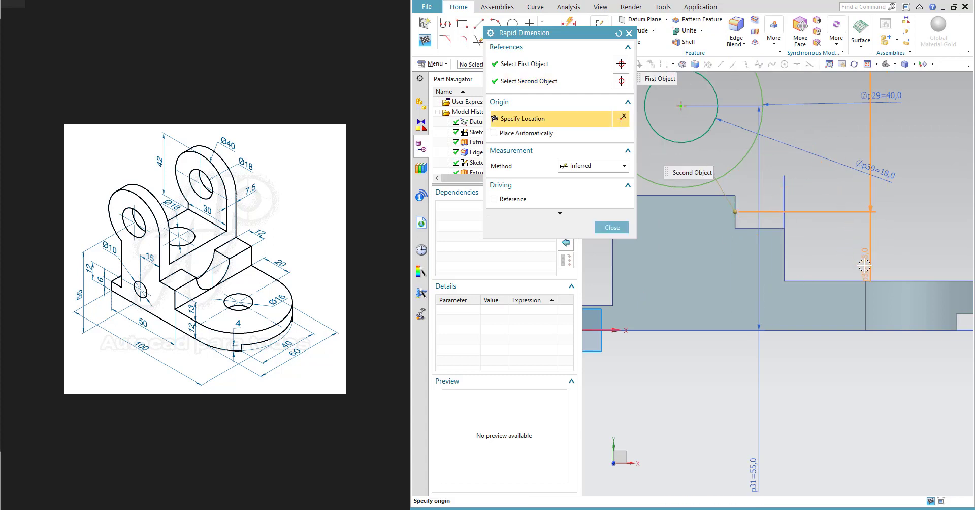
left_click(737, 413)
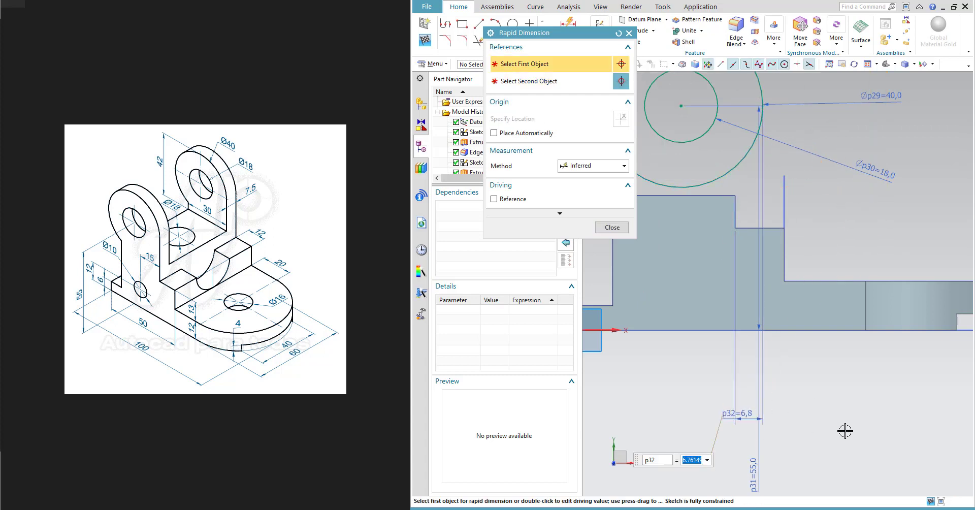
type("0")
key("Return")
scroll(823, 413, "down", 3)
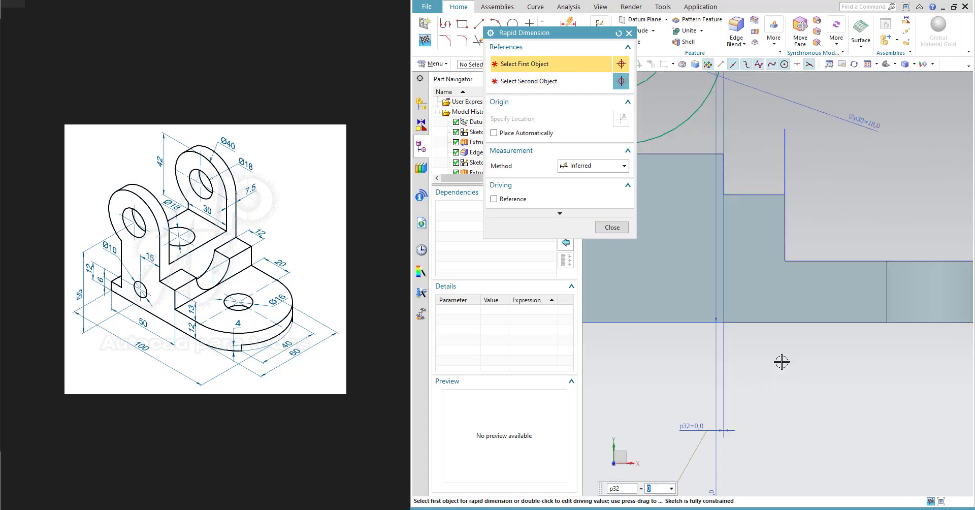
left_click(604, 228)
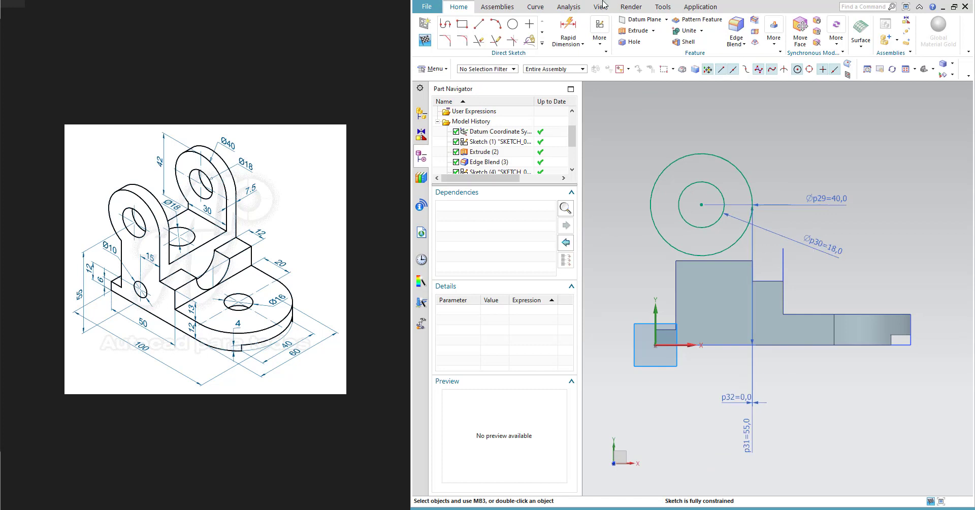
Draw a vertical line from the outer circle's side nearest the steps down to the base's bottom edge.
left_click(476, 31)
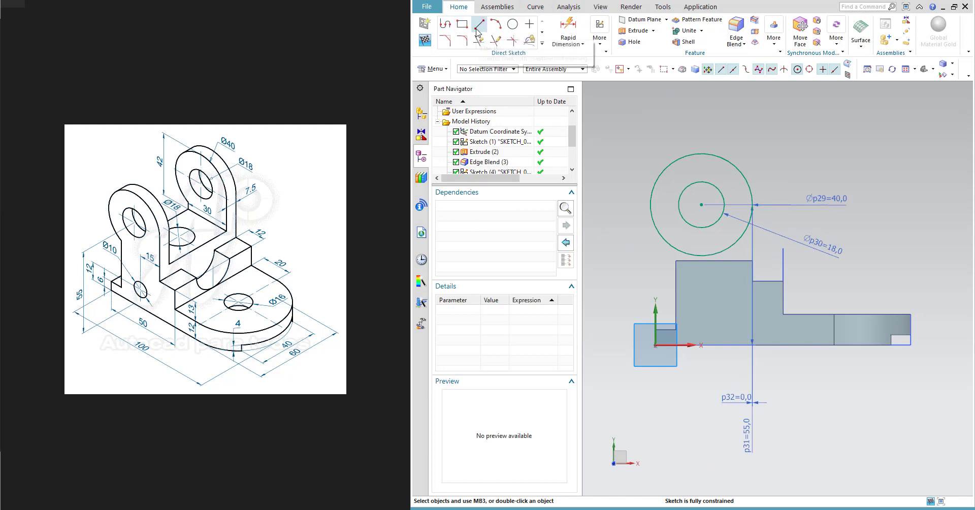
left_click(753, 205)
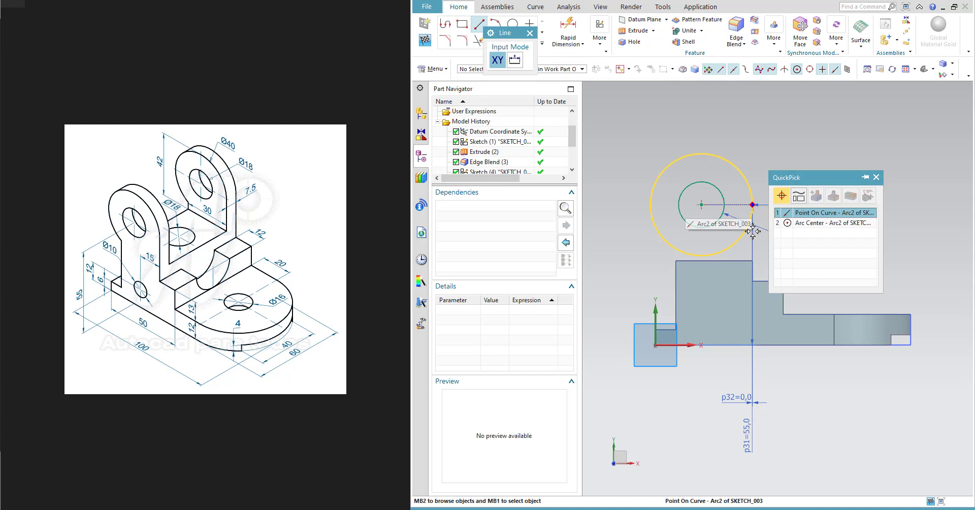
left_click(798, 213)
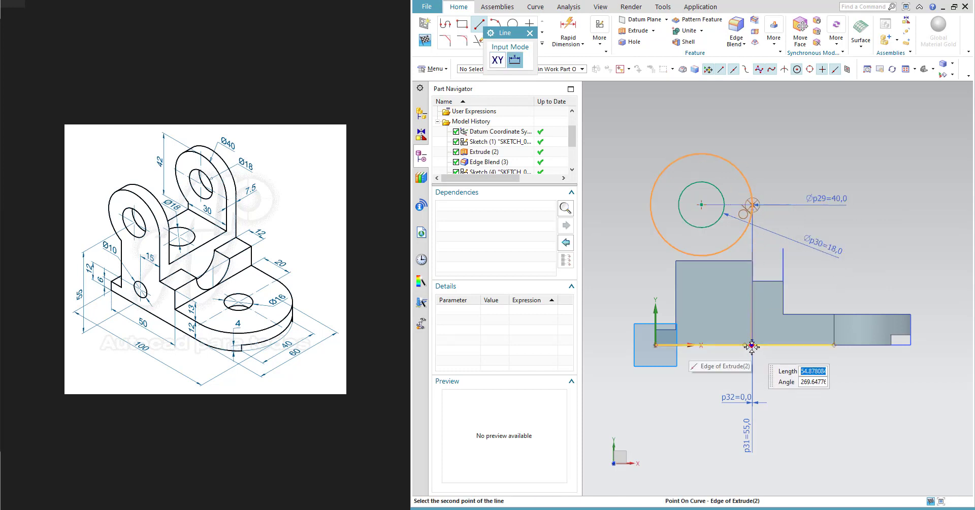
left_click(752, 346)
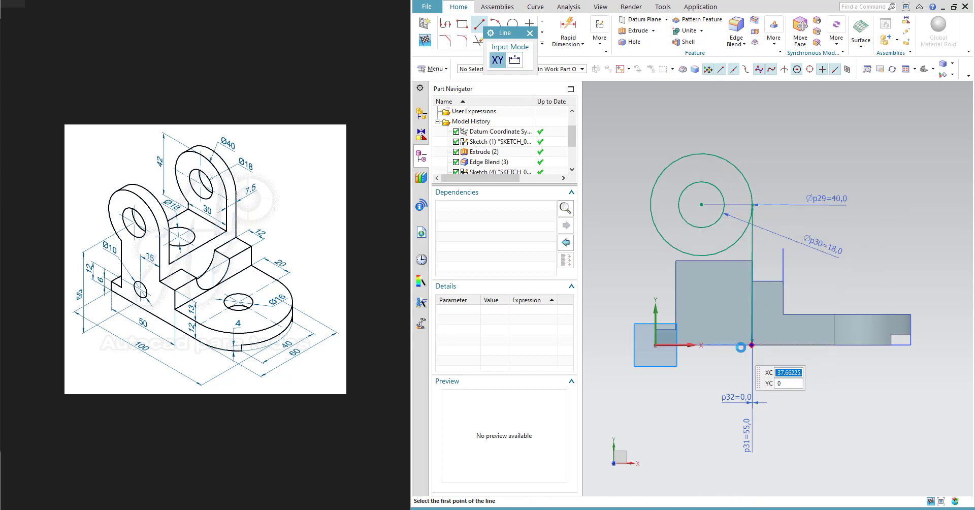
Draw a second line from the bottom edge beneath the tallest block's other side up to the outer circle.
left_click(677, 345)
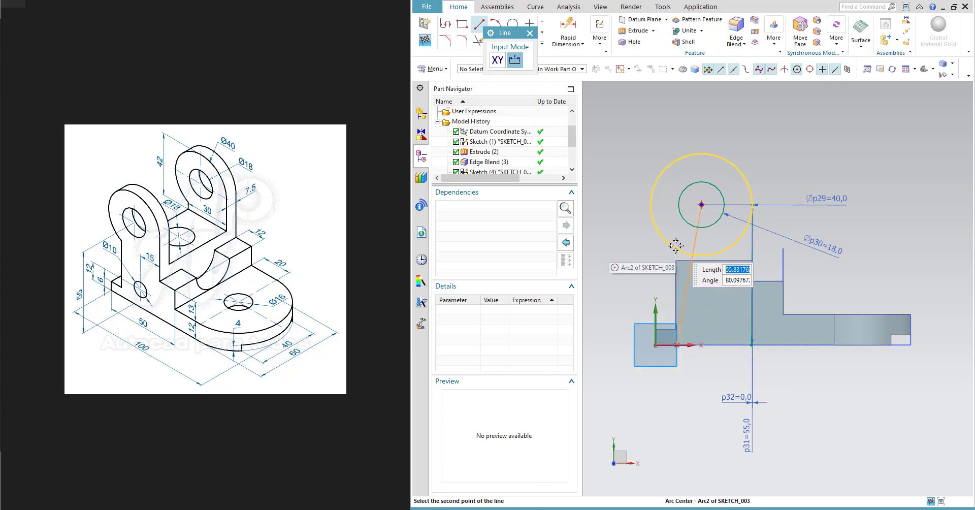
scroll(677, 249, "up", 4)
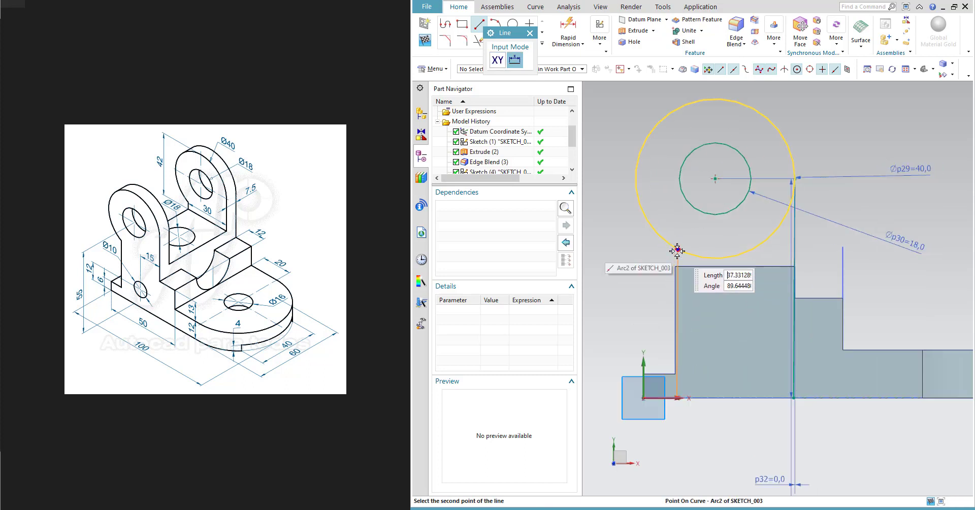
left_click(673, 248)
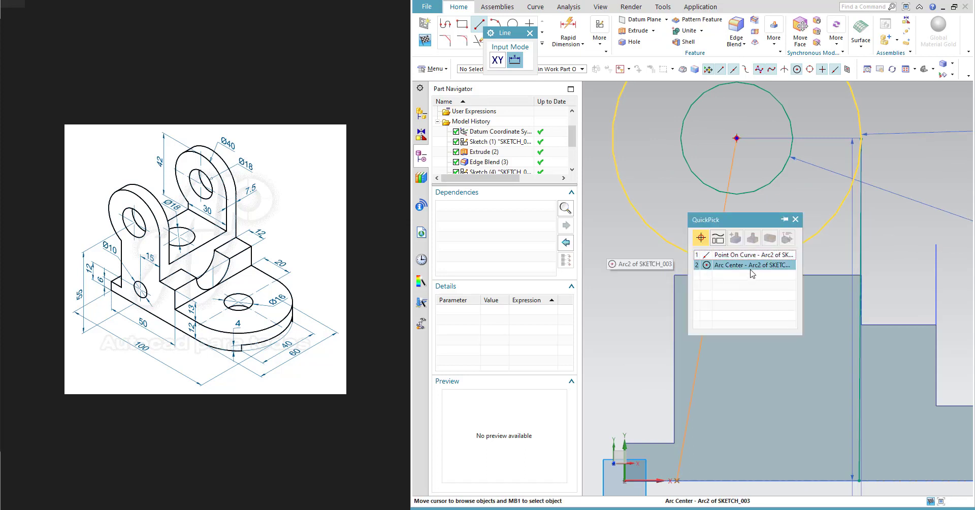
left_click(751, 255)
scroll(718, 291, "down", 4)
key("Escape")
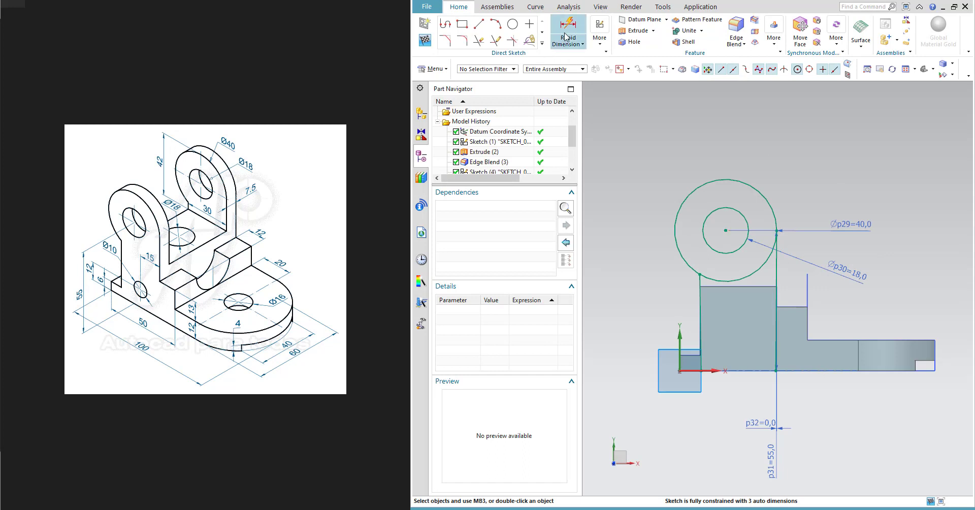
Trim away the outer circle's lower arc between the two lines and pull the second line slightly outside the block's edge.
left_click(478, 40)
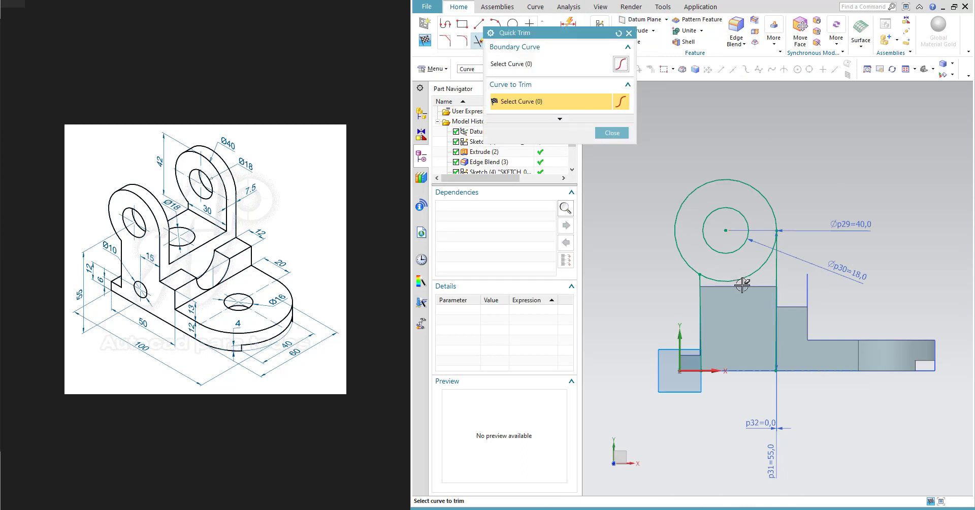
left_click(616, 135)
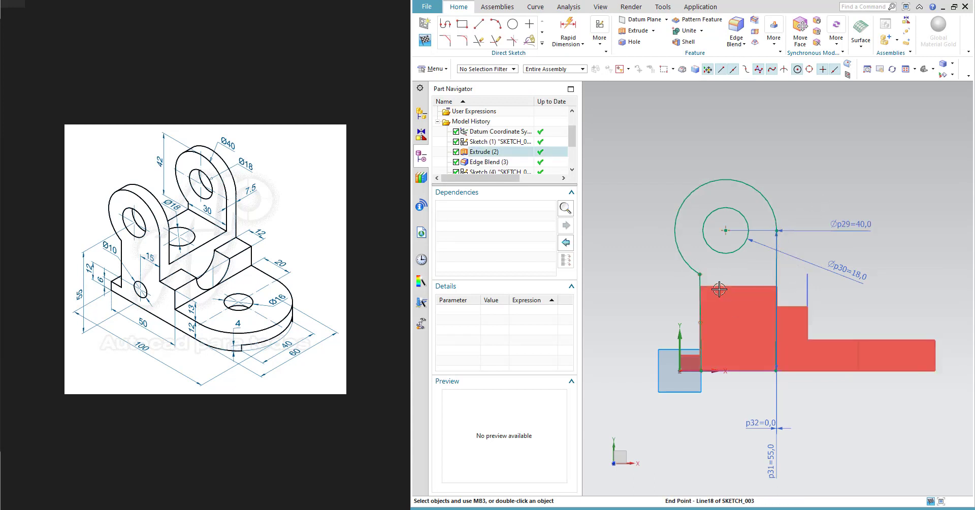
left_click_drag(701, 279, 696, 285)
mouse_move(774, 250)
left_mouse_down()
mouse_move(761, 265)
mouse_move(776, 274)
left_mouse_up()
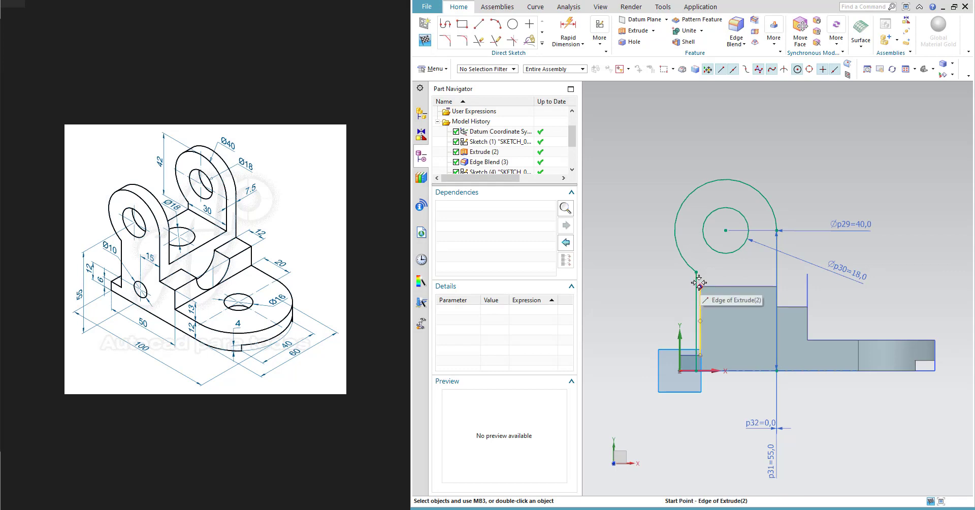
Apply a Collinear constraint between the second vertical line and the tallest block's adjacent vertical edge.
left_click(606, 34)
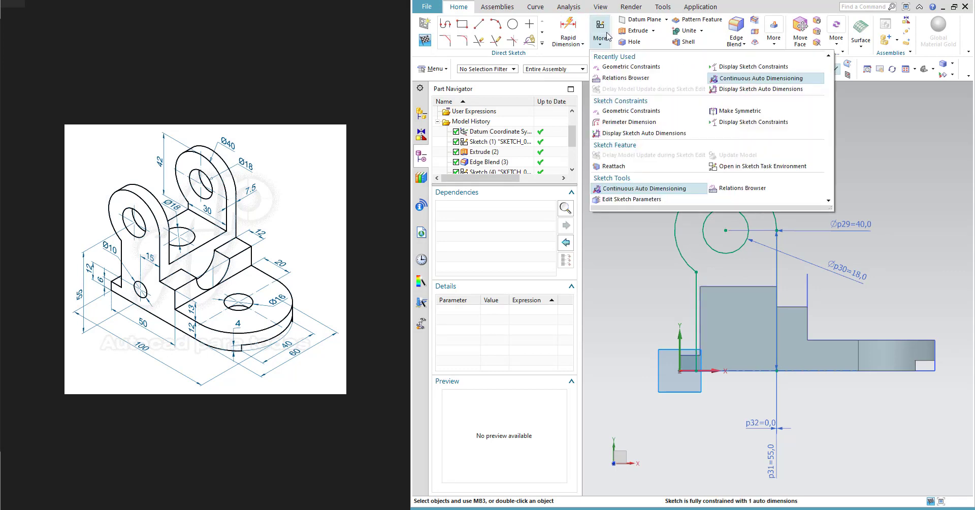
left_click(617, 67)
left_click(695, 309)
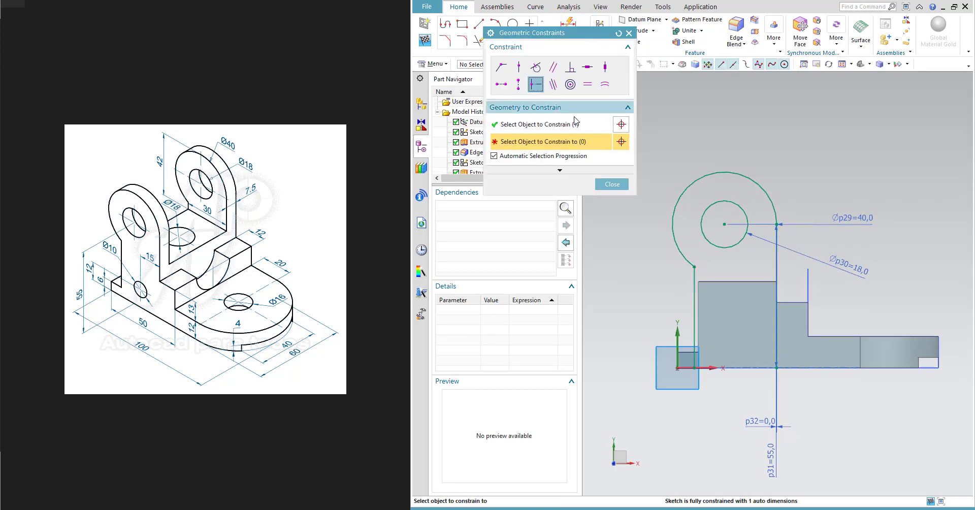
left_click(553, 84)
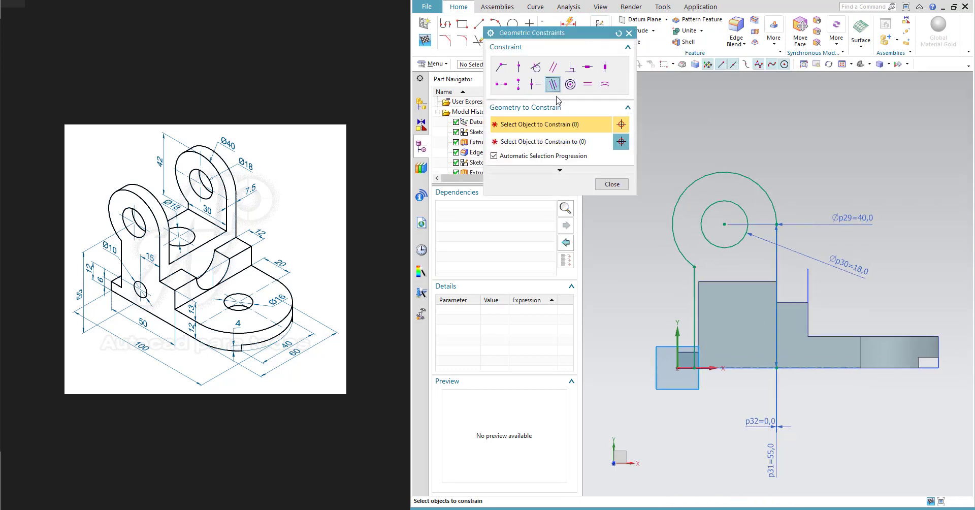
left_click(699, 312)
left_click(613, 186)
scroll(766, 309, "up", 2)
scroll(767, 311, "down", 3)
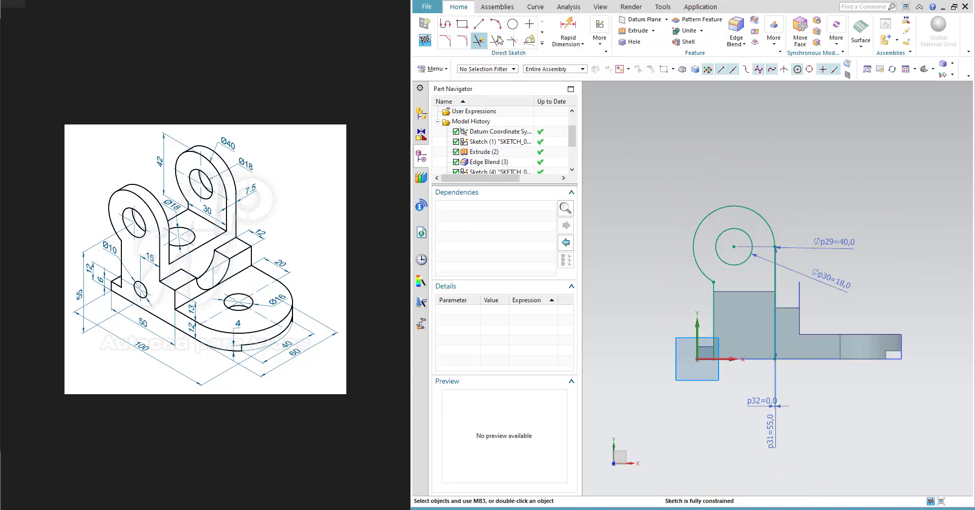
Finish the lug sketch and extrude the profile 7.5 mm, uniting it with the stepped base.
left_click(425, 39)
left_click(525, 26)
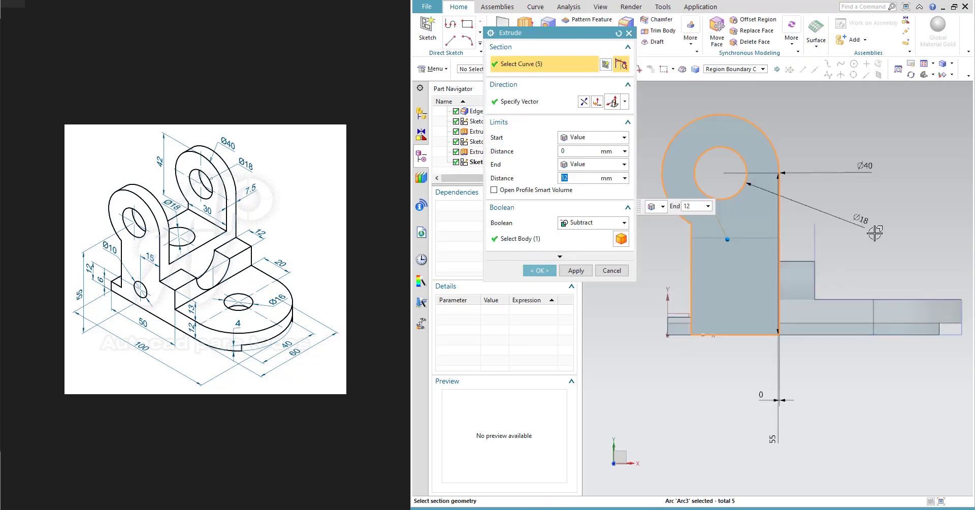
middle_click_drag(875, 233, 818, 282)
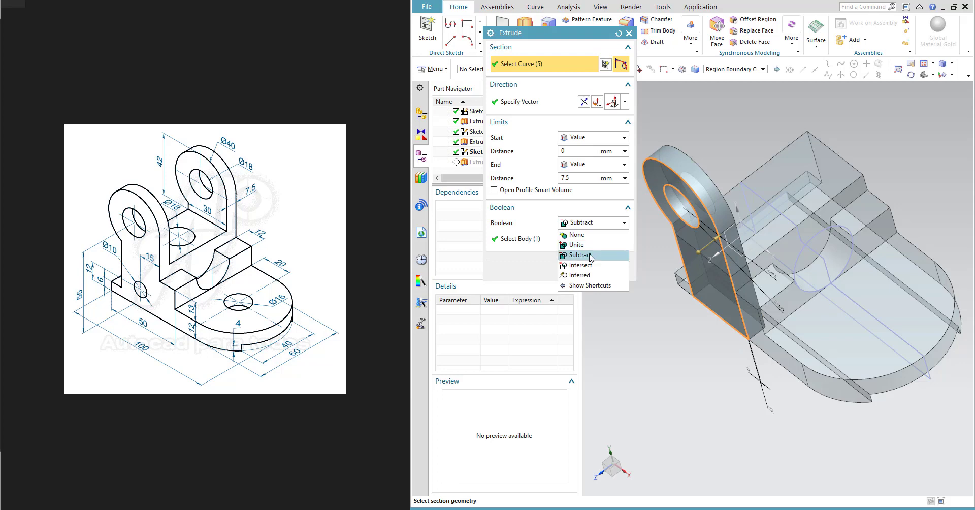
left_click(590, 256)
left_click(571, 269)
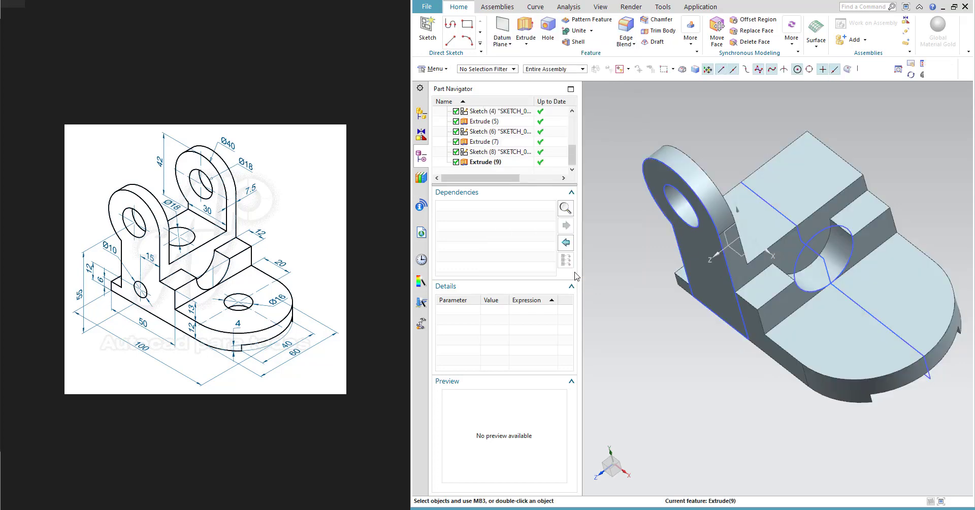
Mirror the extruded lug across the base's central datum plane onto the opposite side.
scroll(662, 333, "up", 3)
scroll(662, 334, "down", 3)
middle_click_drag(661, 333, 573, 220)
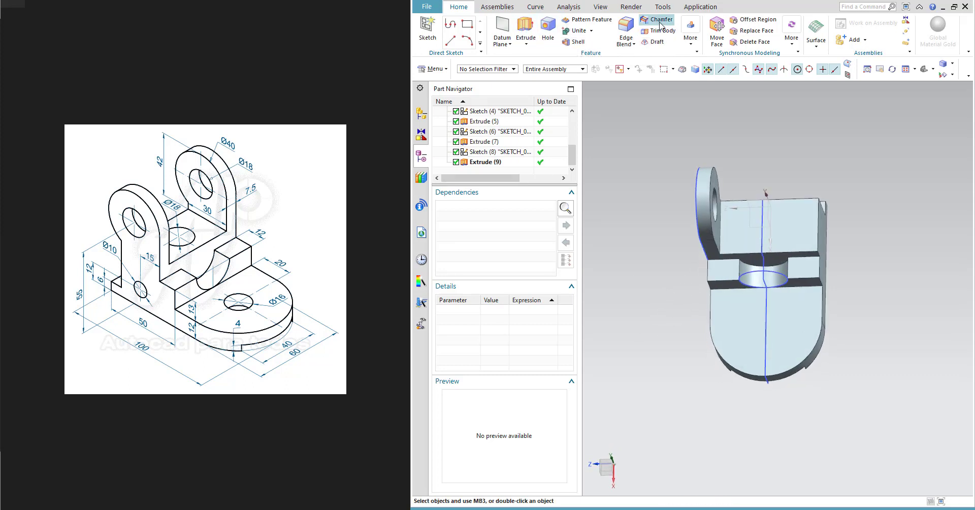
left_click(690, 37)
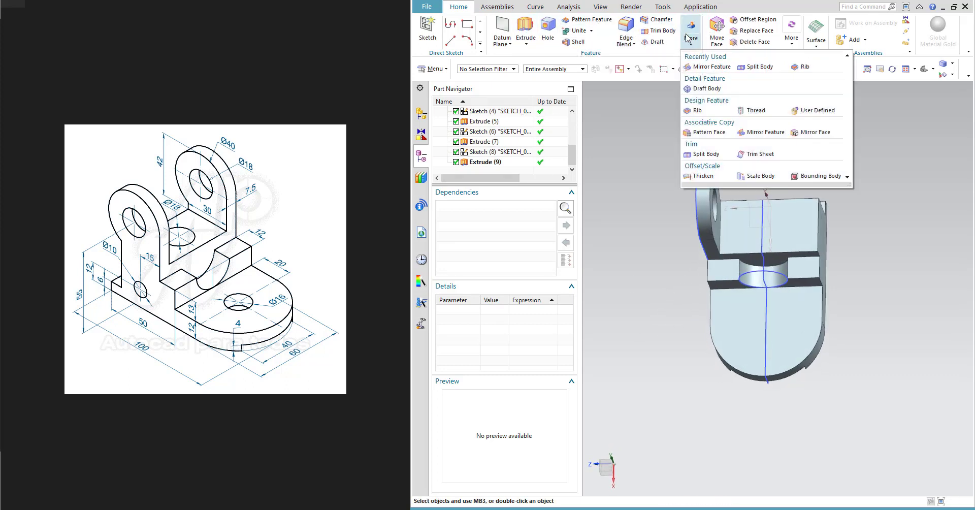
left_click(689, 188)
middle_click_drag(689, 190, 706, 178)
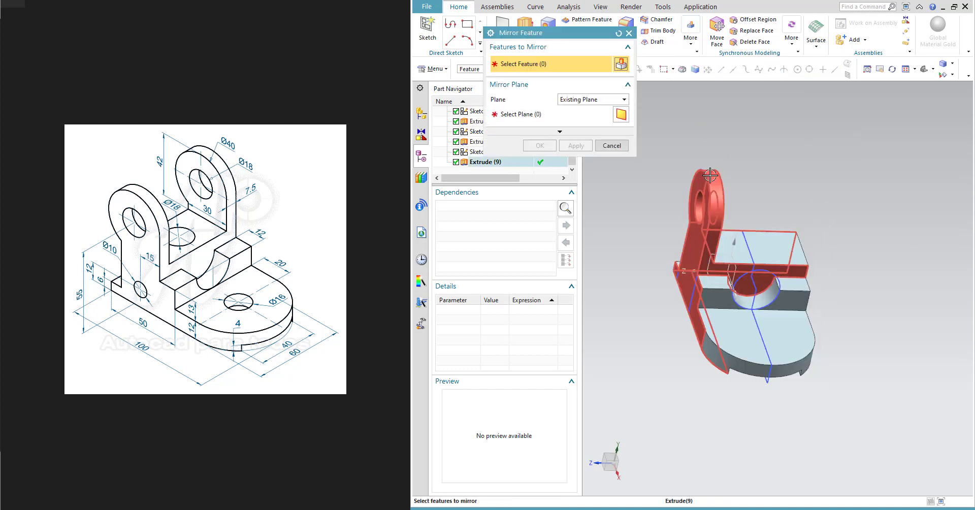
left_click(701, 179)
left_click(560, 114)
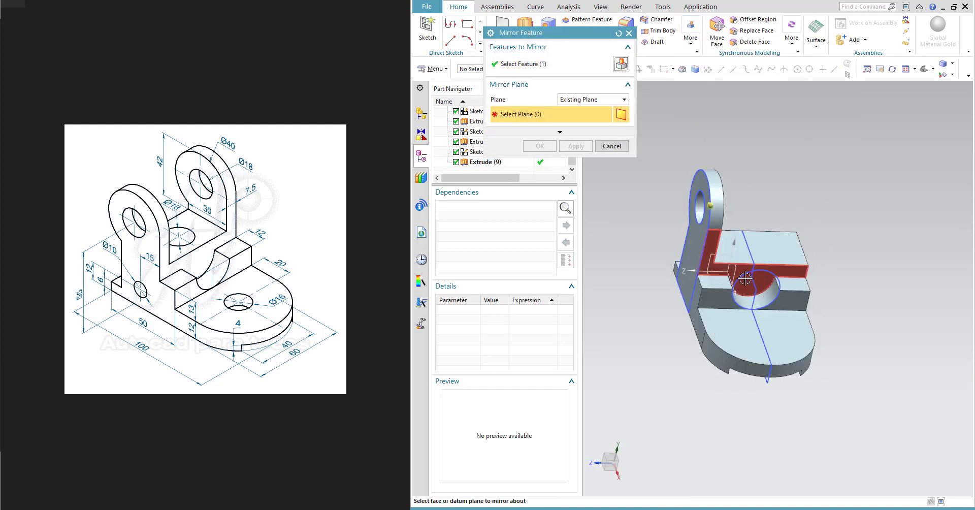
left_click(735, 265)
middle_click_drag(764, 255, 680, 183)
left_click(482, 162)
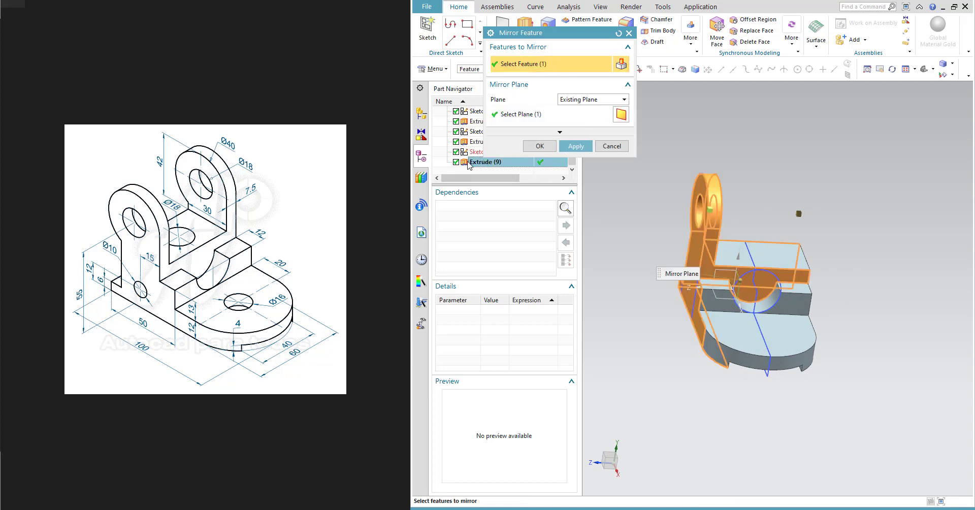
left_click(564, 146)
left_click(612, 146)
Start a new sketch on the XZ plane of the datum coordinate system.
middle_click_drag(614, 157, 736, 218)
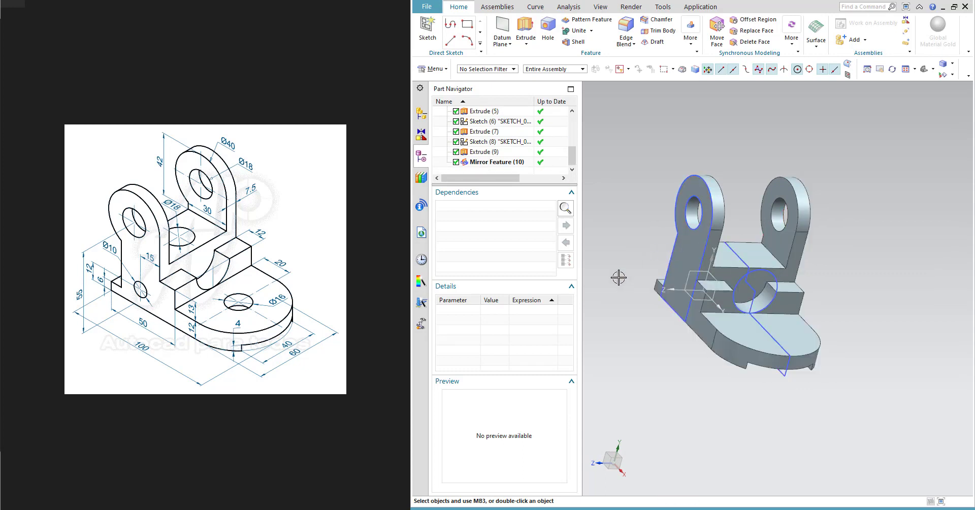
middle_click_drag(714, 274, 711, 233)
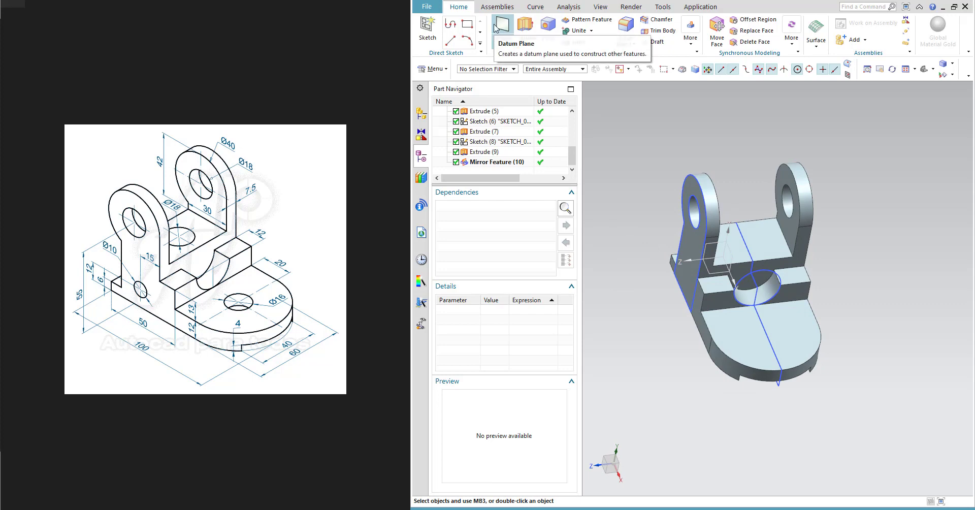
left_click(428, 25)
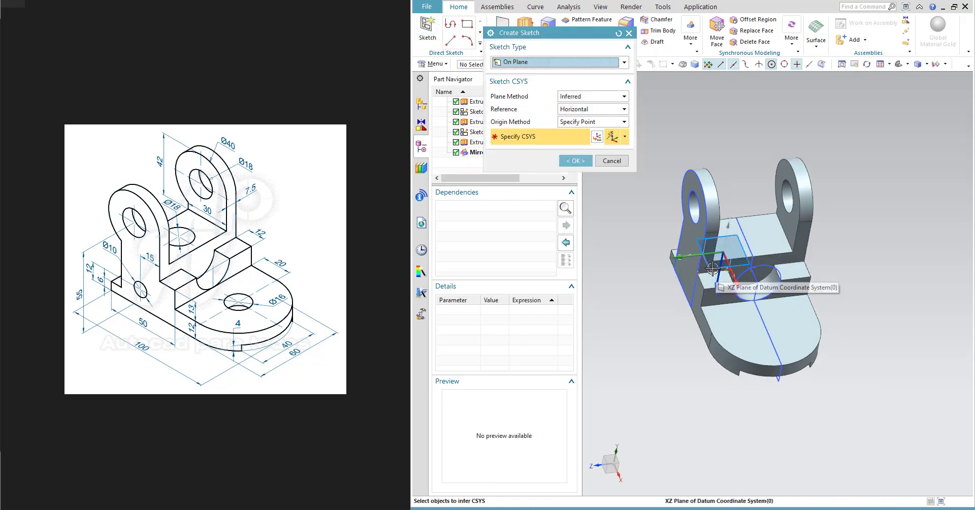
left_click(713, 268)
left_click(577, 161)
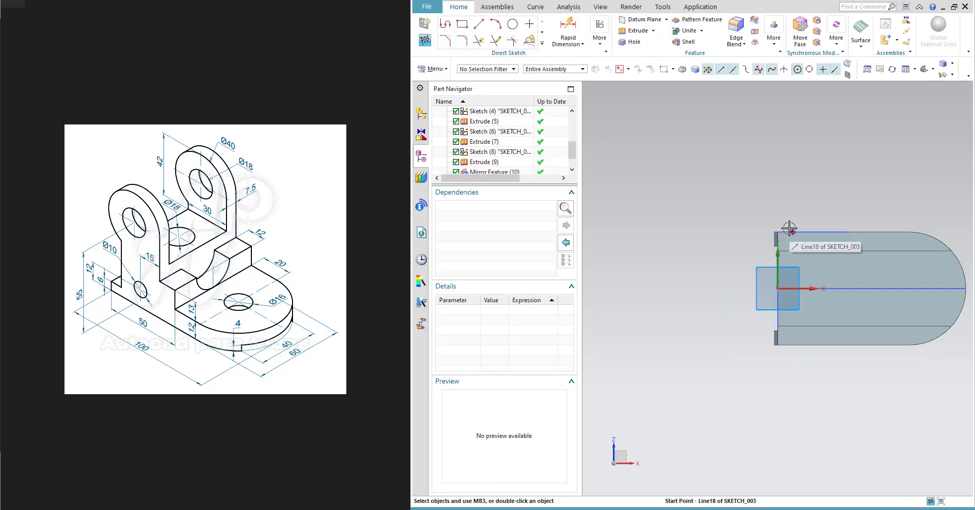
Sketch two circles on the base's centreline: one about 18 mm beneath the lugs and one about 19 mm at XC 70, YC 0.
middle_click_drag(792, 225, 681, 222, "shift")
scroll(720, 267, "up", 1)
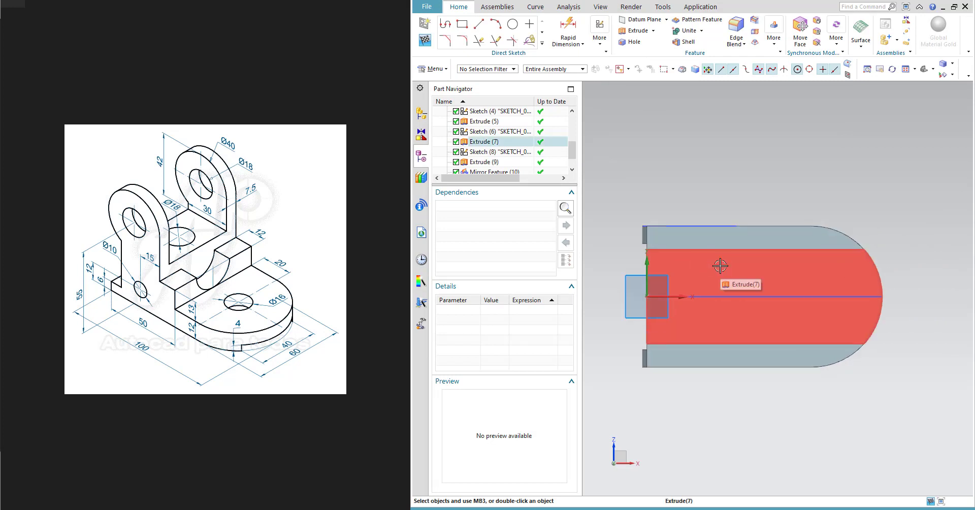
left_click(512, 26)
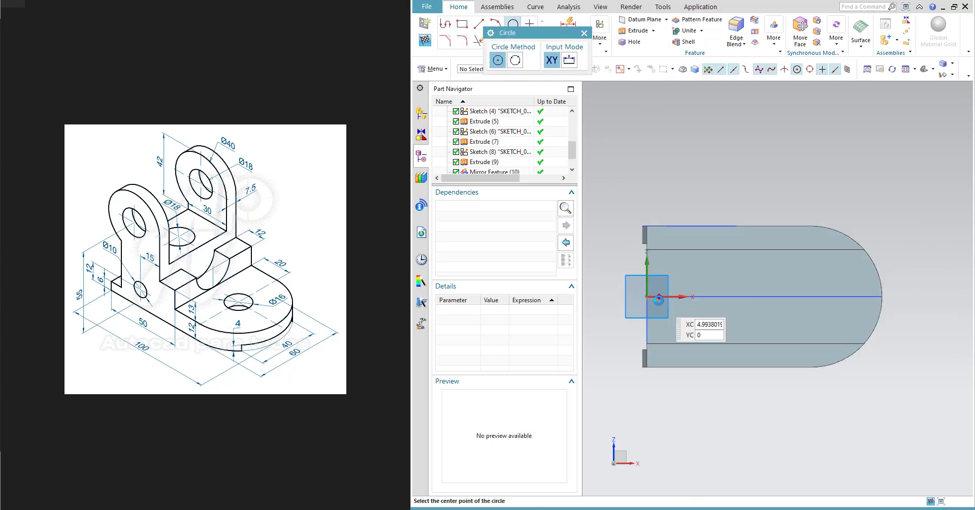
left_click(698, 297)
type("18")
key("Return")
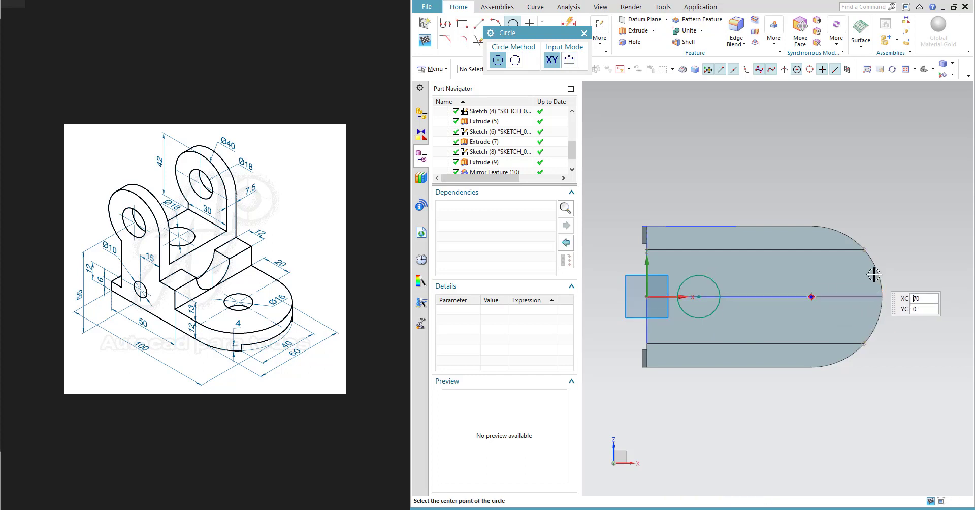
type("70")
left_click(811, 295)
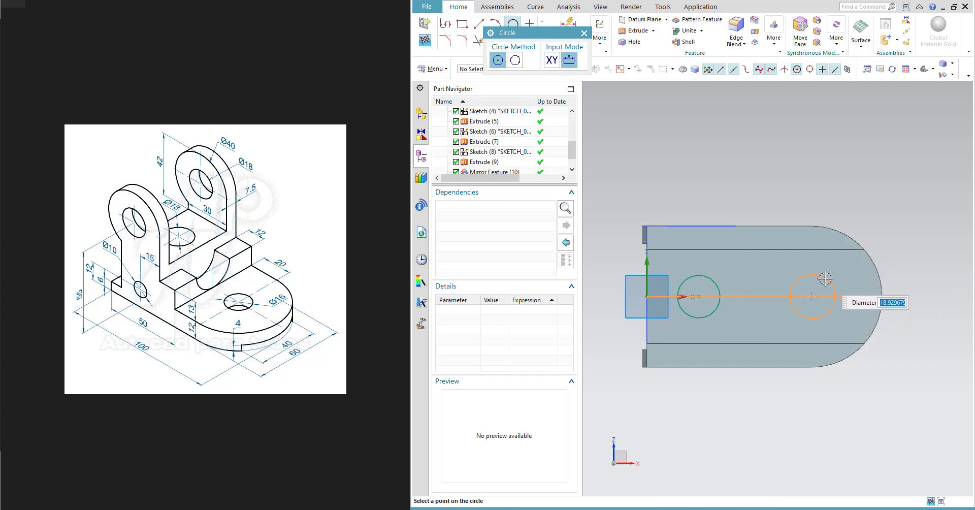
left_click(825, 278)
Dimension the circle beneath the lugs to 18 mm diameter and the circle near the rounded end to 16 mm.
left_click(573, 27)
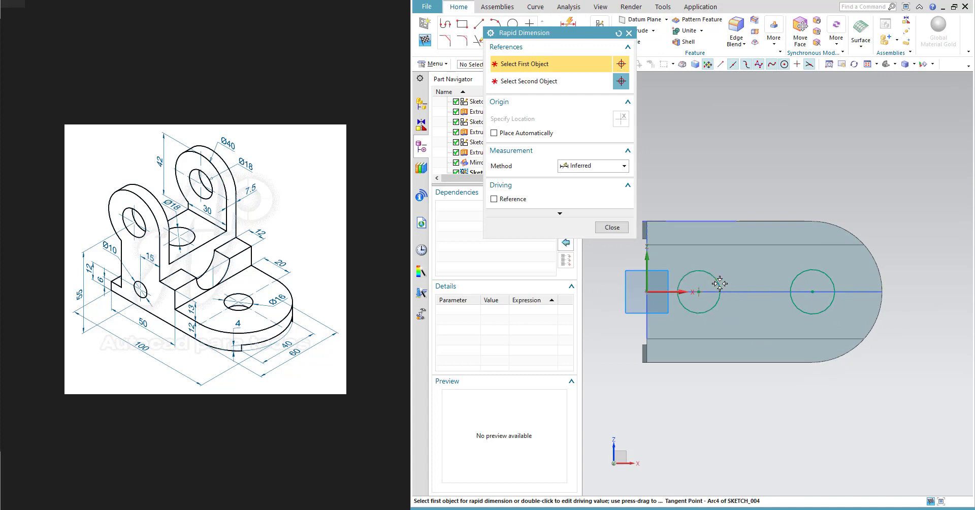
left_click(681, 287)
left_click(747, 177)
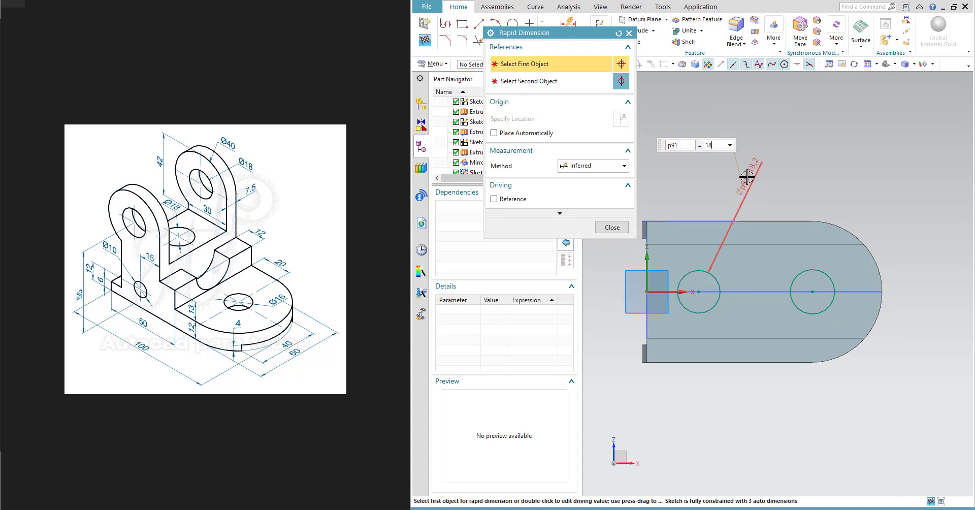
left_click(829, 277)
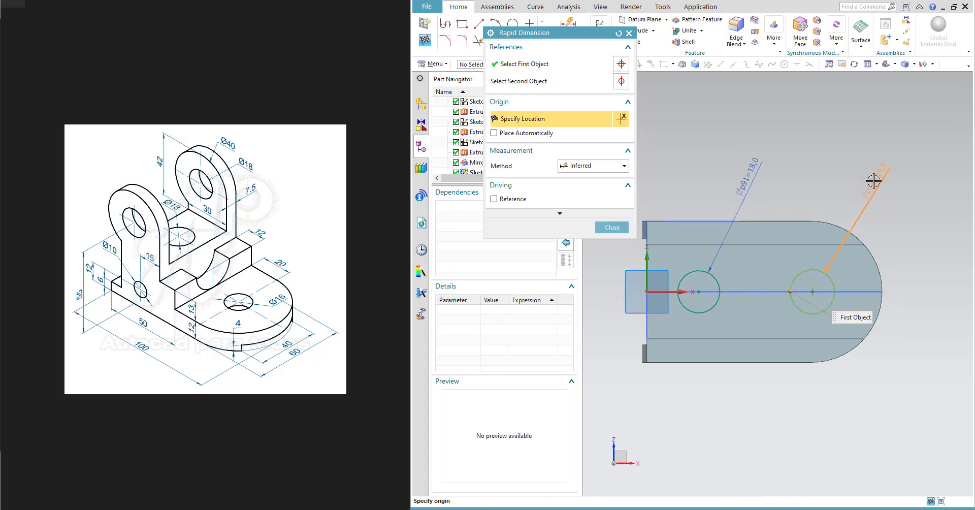
left_click(874, 182)
type("16")
key("Return")
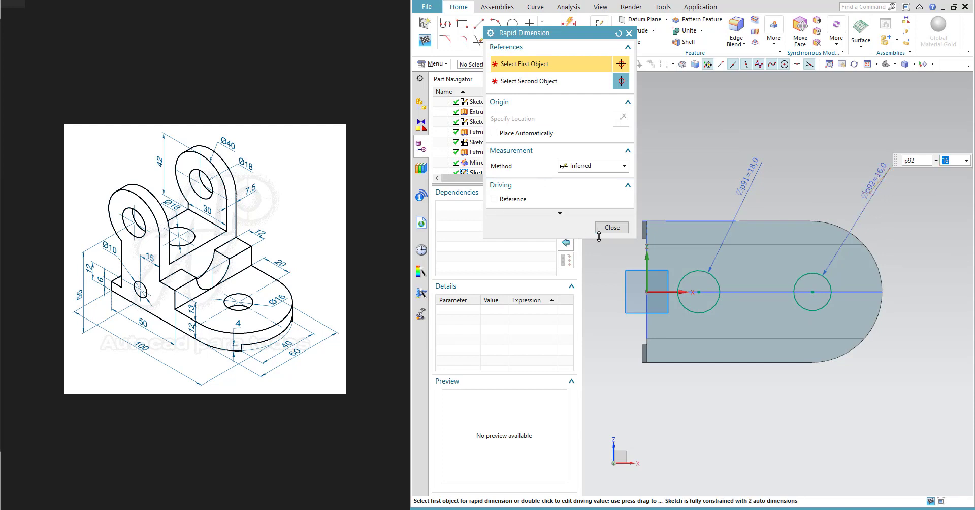
Dimension the distance from the 18 mm circle's centre to the lug's vertical edge nearest the steps at 15 mm.
middle_click_drag(719, 237, 718, 264)
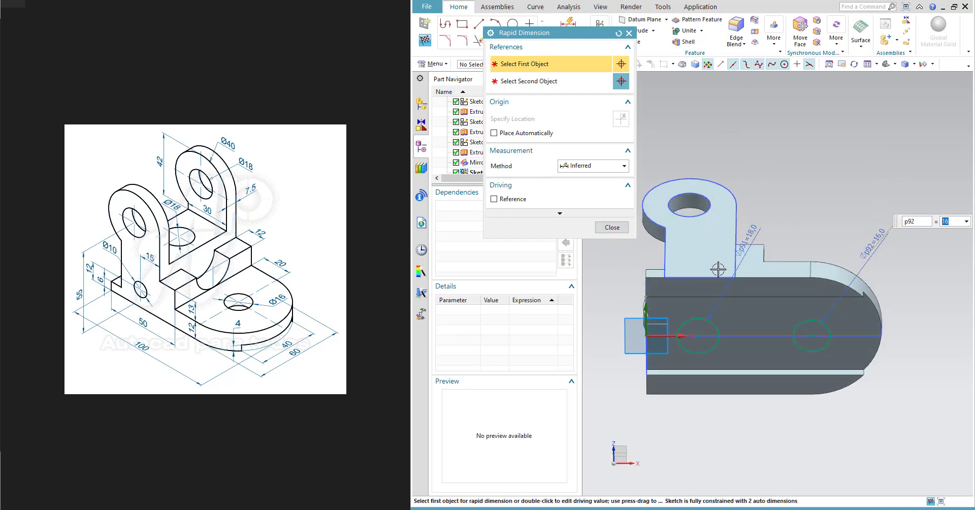
left_click(699, 336)
left_click(737, 233)
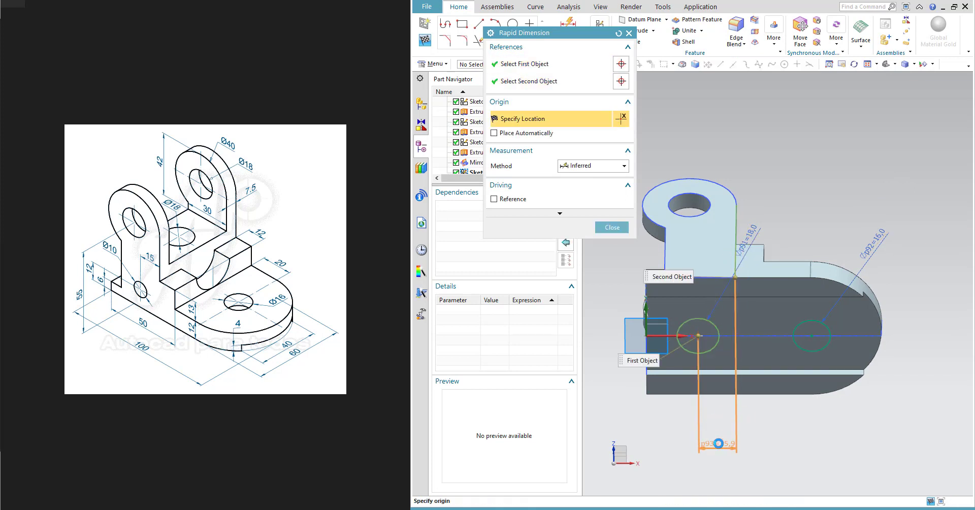
left_click(770, 447)
type("15")
key("Return")
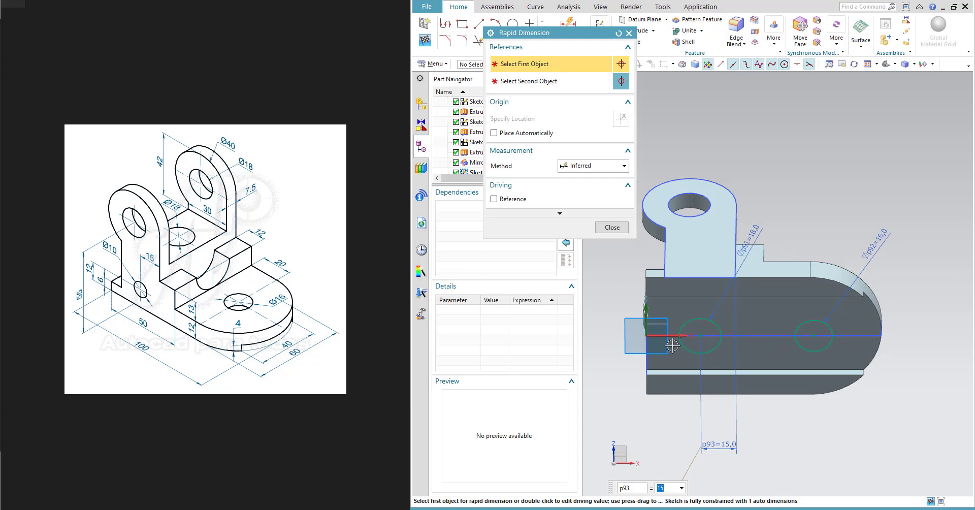
left_click(613, 226)
Finish the sketch and extrude both circles as subtractive cuts all the way through the body.
left_click(424, 41)
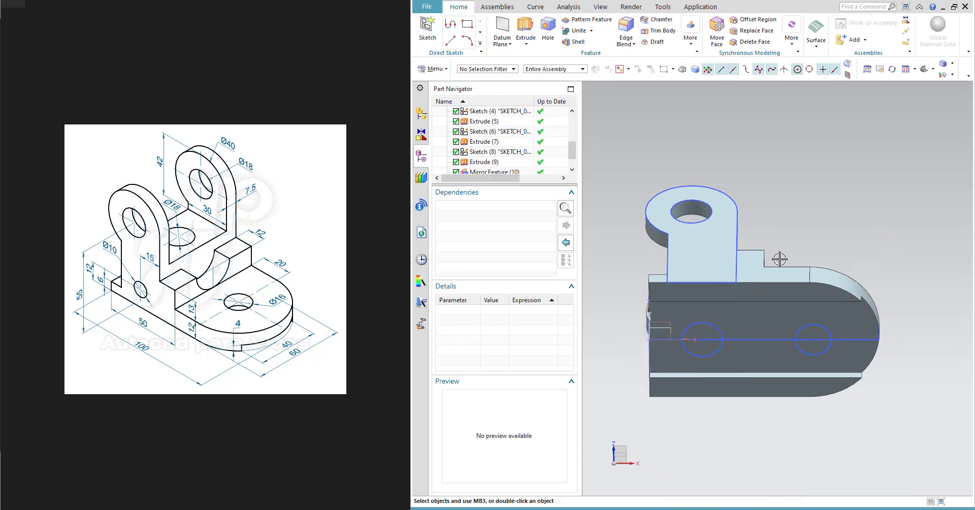
left_click(525, 28)
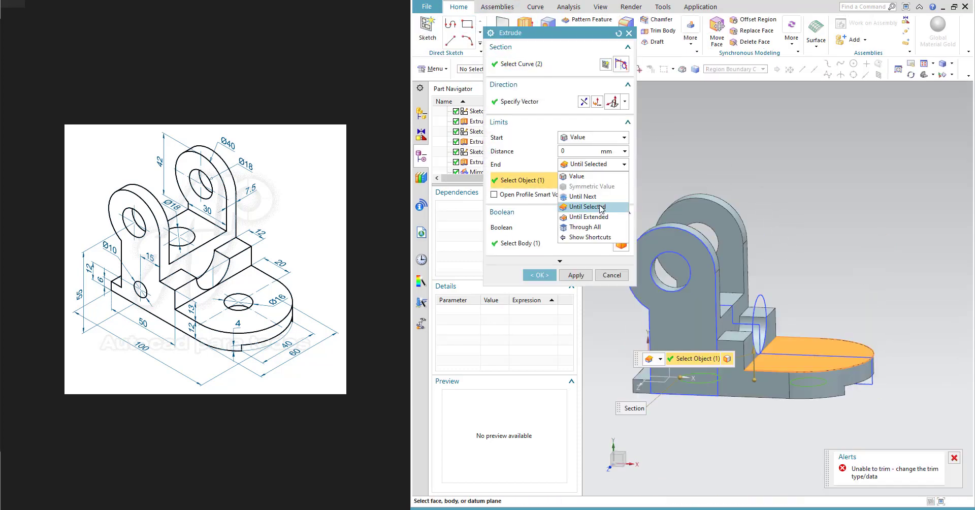
left_click(589, 221)
left_click(540, 255)
middle_click_drag(730, 239, 775, 240)
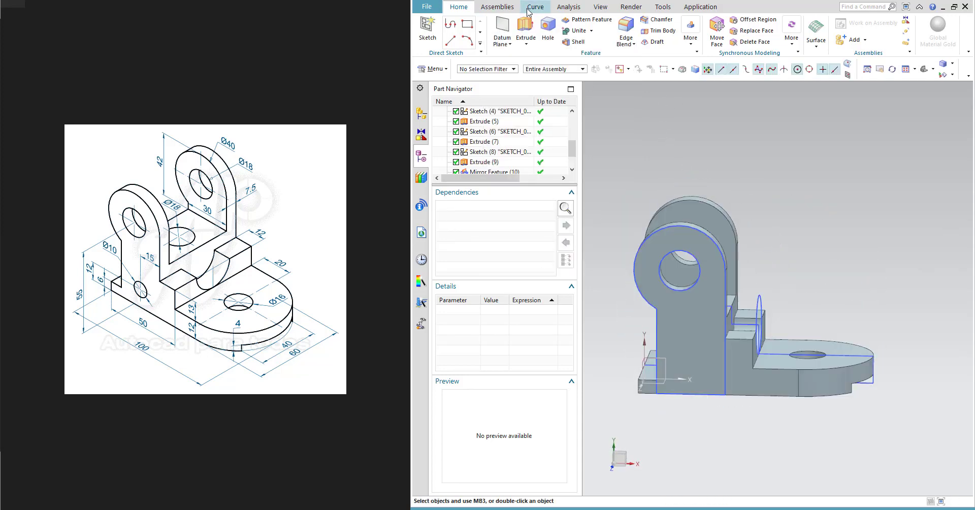
mouse_move(706, 265)
middle_mouse_down()
mouse_move(685, 278)
mouse_move(741, 273)
mouse_move(724, 271)
middle_mouse_up()
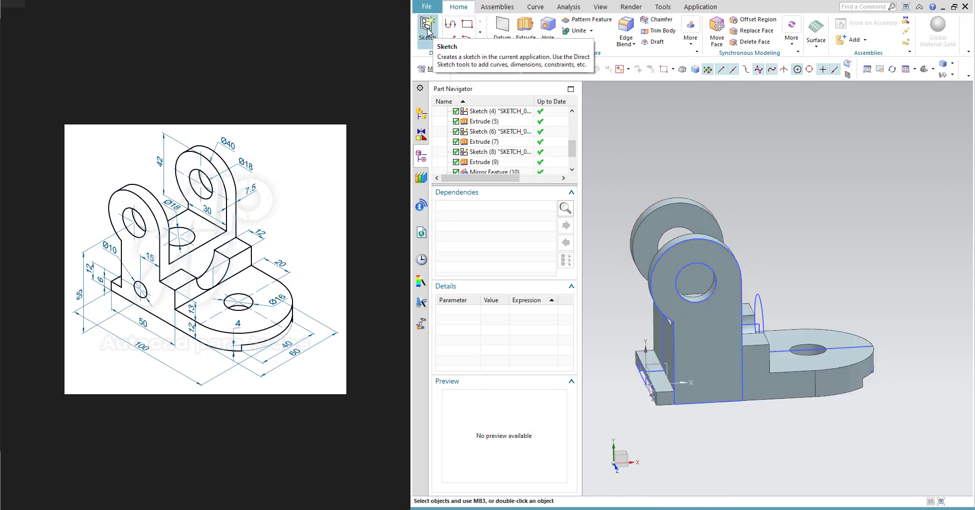
scroll(490, 165, "down", 1)
left_click(497, 143)
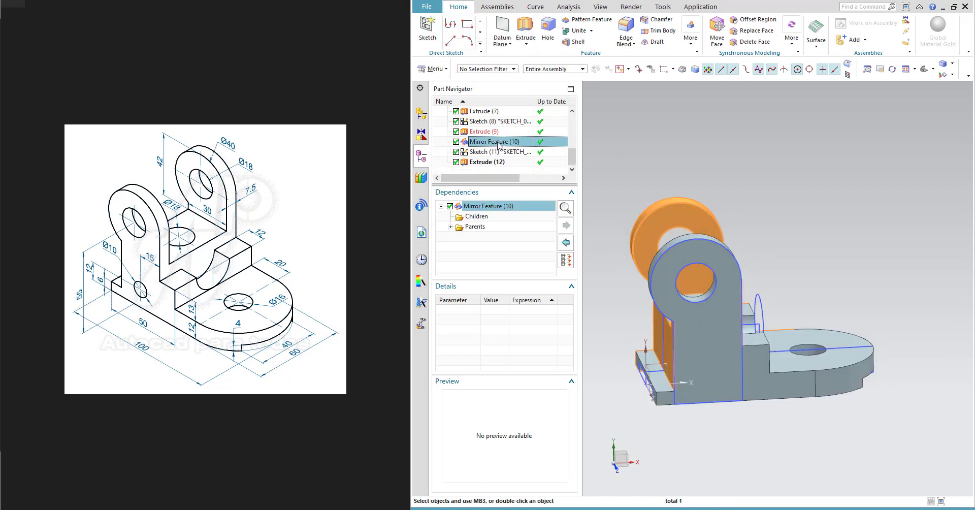
left_click(495, 151)
left_click(489, 162)
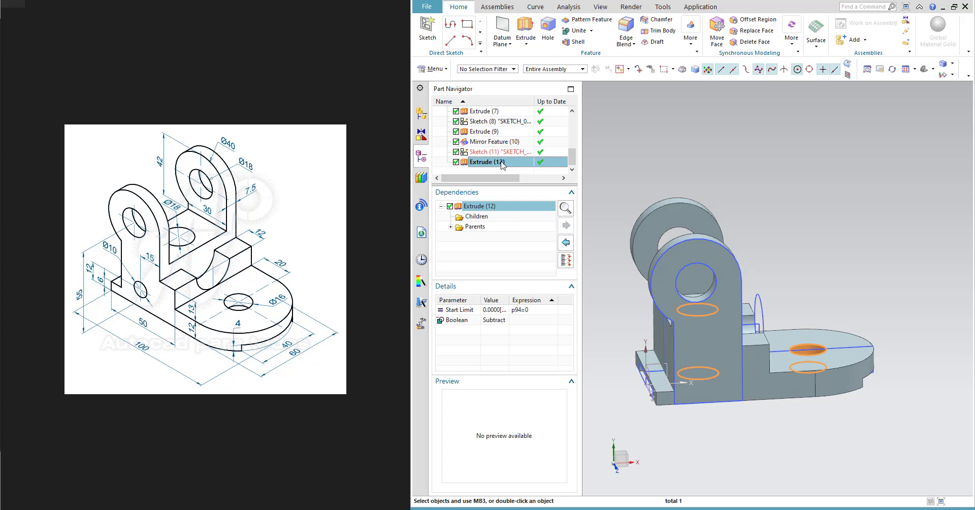
Start a sketch on the bracket's outer side face and draw a circle about 12 mm in diameter on the lug's lower part.
left_click(428, 28)
left_click(697, 358)
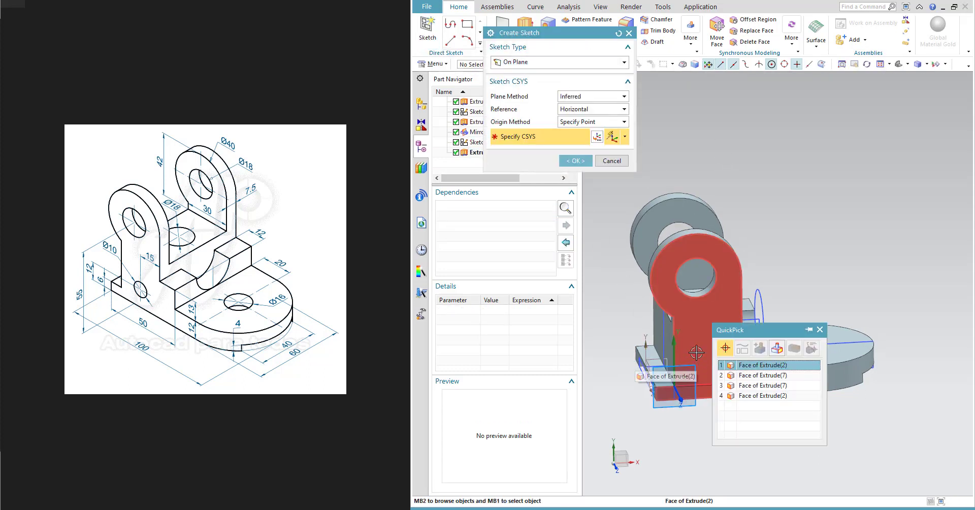
left_click(745, 367)
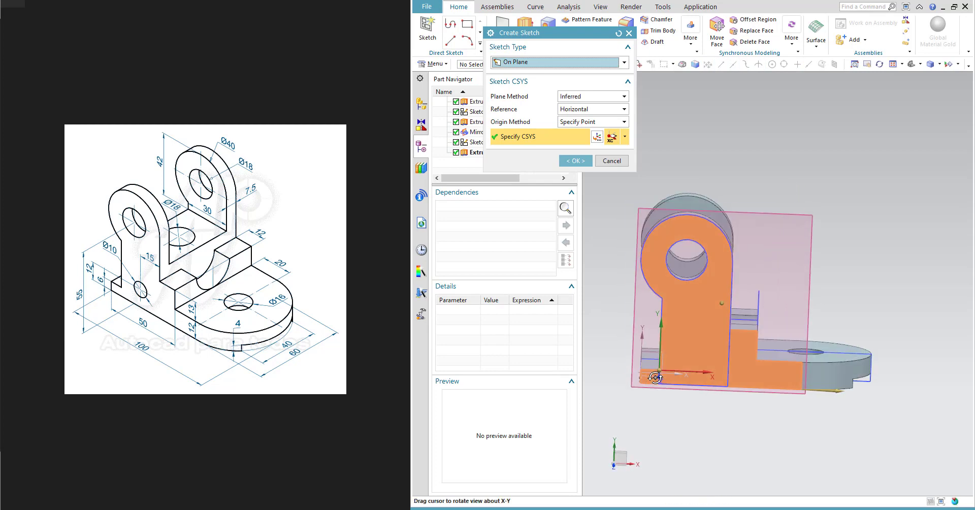
left_click(575, 160)
left_click(513, 22)
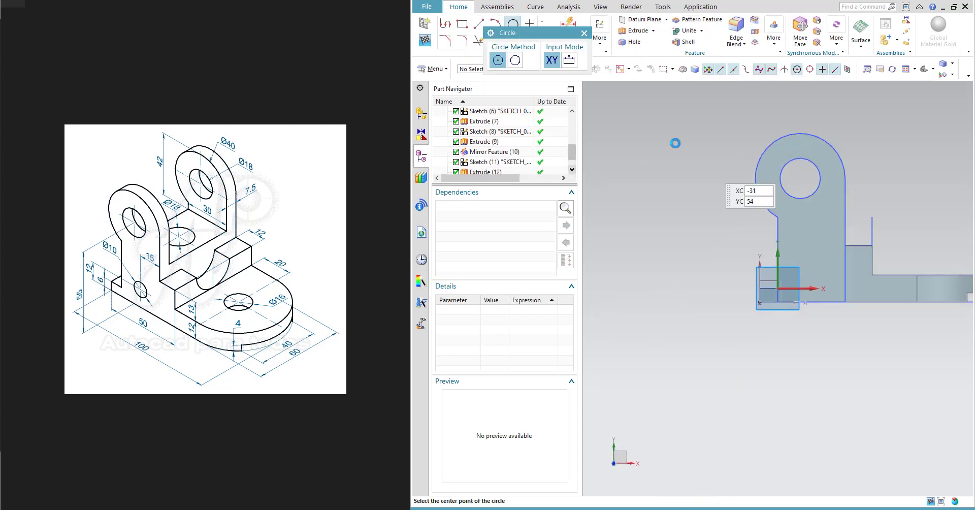
left_click(811, 254)
left_click(811, 240)
Set the diameter of the circle on the lug's lower part to 10 mm.
left_click(568, 23)
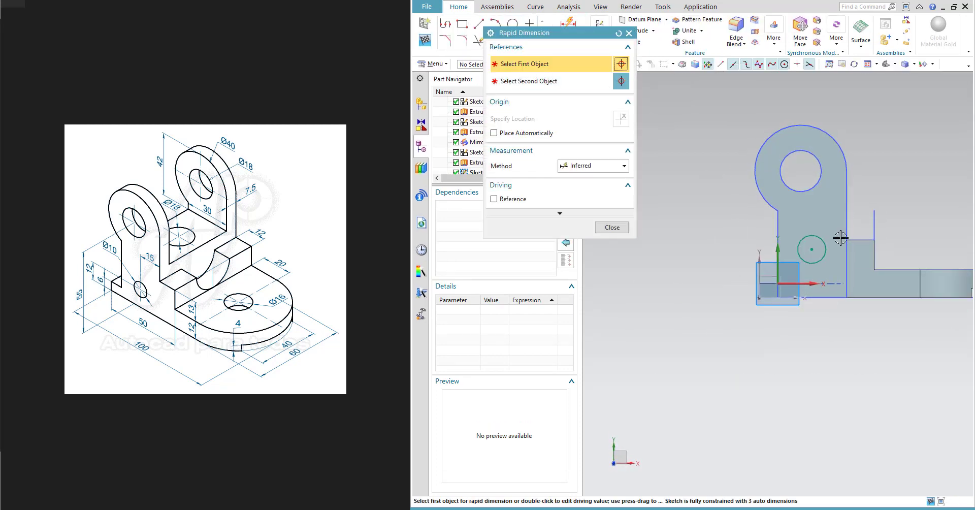
left_click(816, 242)
left_click(893, 191)
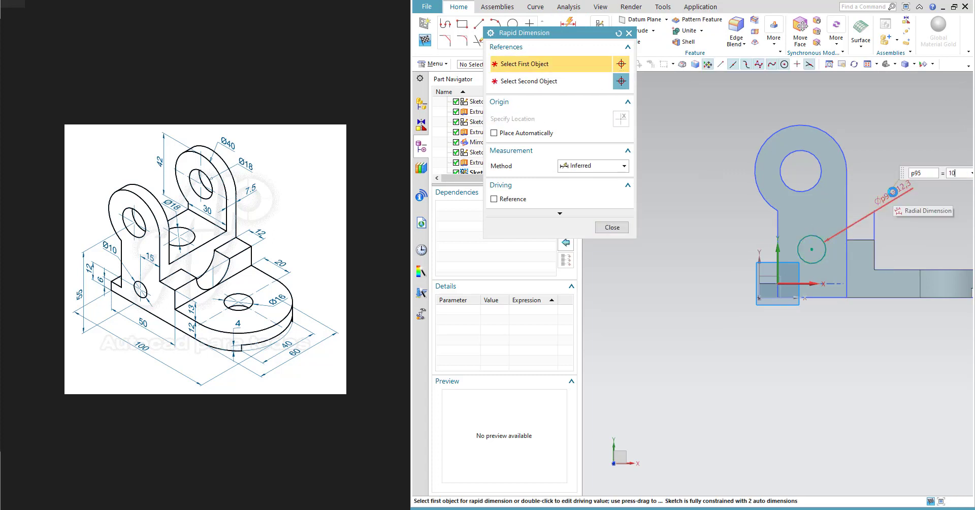
type("10")
key("Return")
key("Escape")
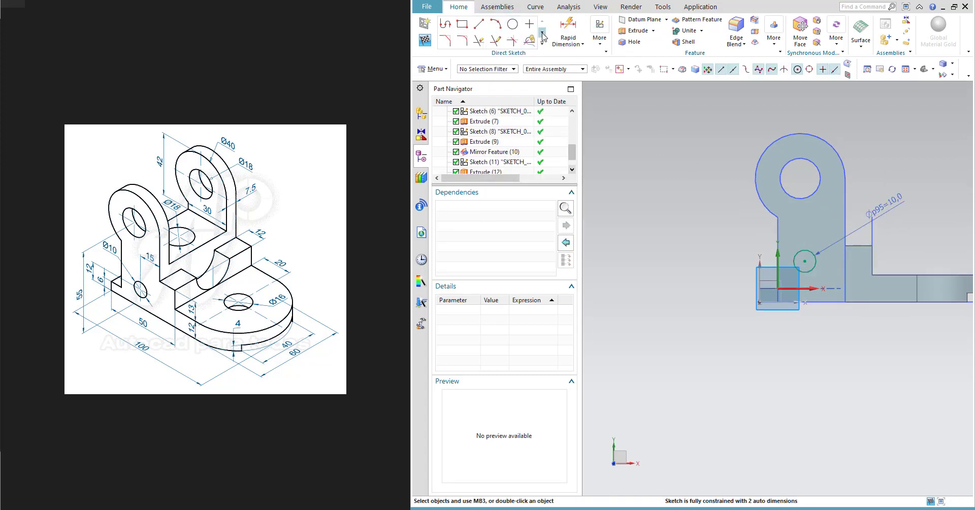
Dimension the distance from the 10 mm circle's centre to the lug's vertical edge nearest the steps at 15 mm.
left_click(568, 27)
left_click(806, 255)
left_click(845, 253)
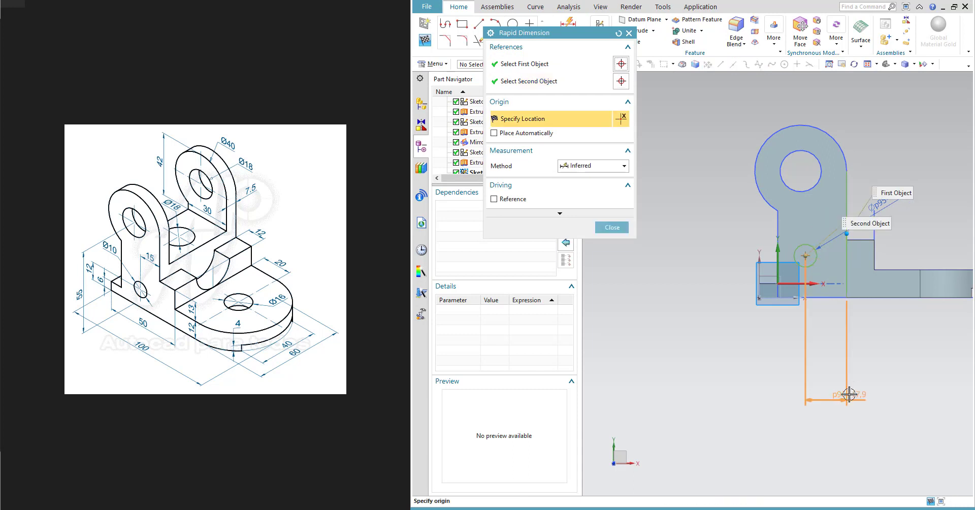
left_click(847, 394)
key("Return")
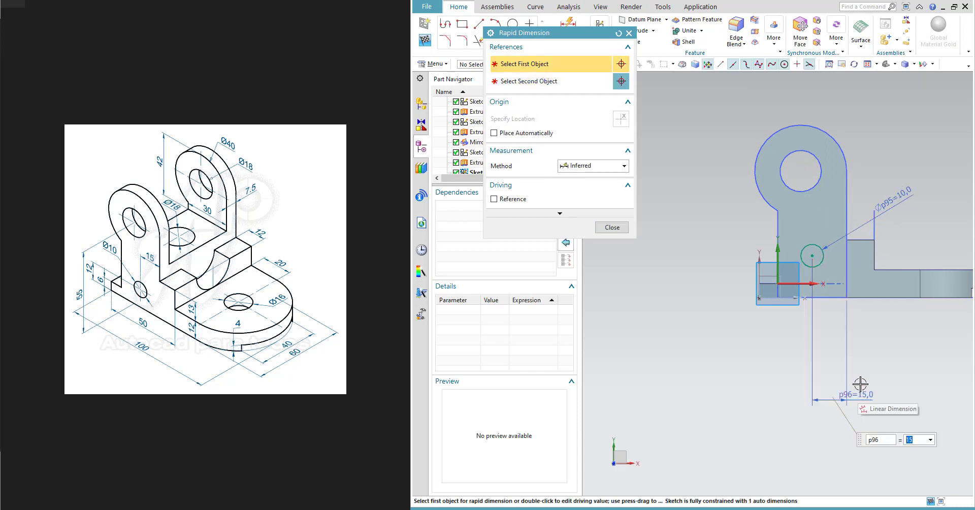
Dimension the height of the 10 mm circle's centre above the bracket's bottom edge at 12 mm.
left_click(812, 256)
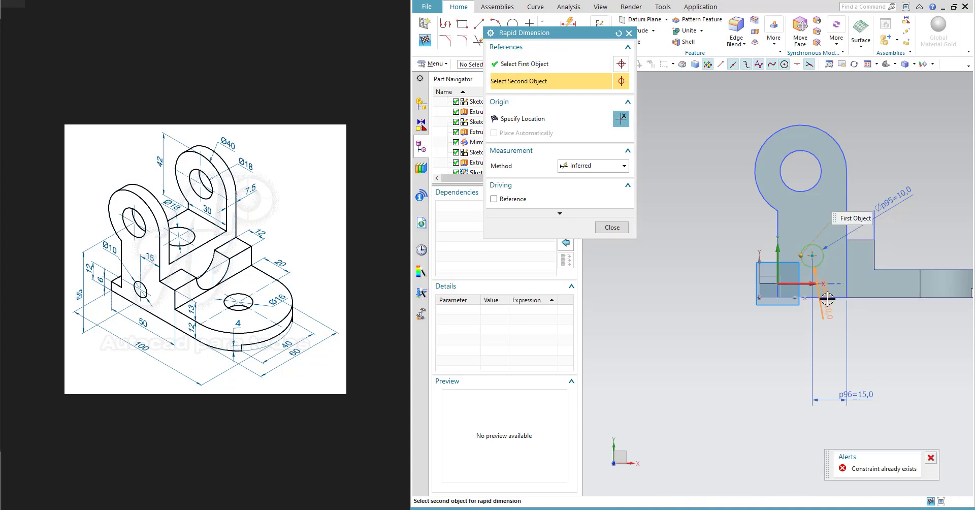
left_click(813, 298)
left_click(655, 299)
type("12")
key("Return")
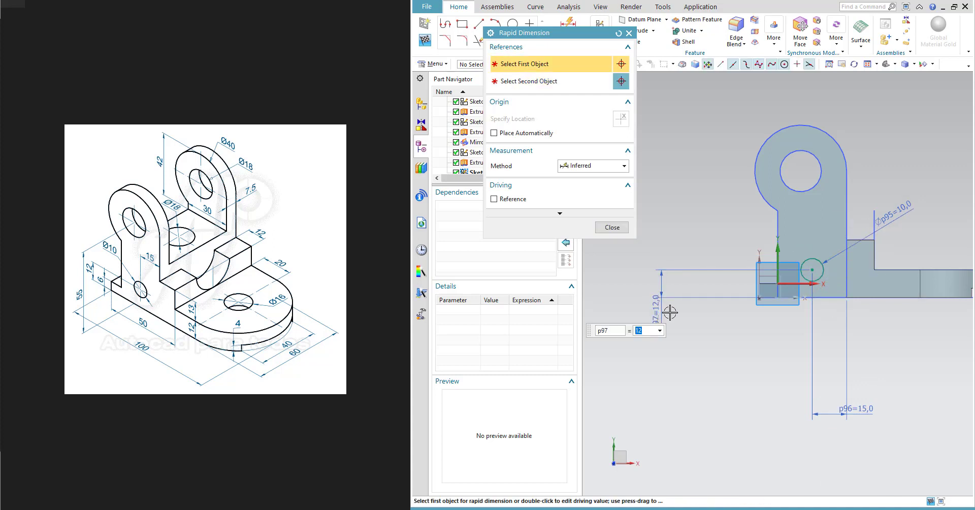
left_click(612, 227)
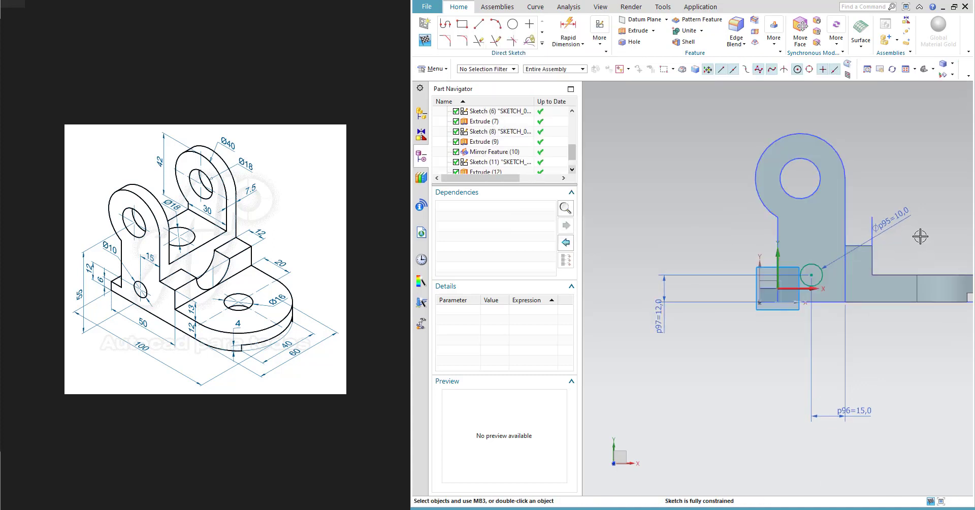
Extrude the 10 mm circle as a subtractive cut, starting at 0 mm and ending Through All, with the direction reversed into the body.
middle_click_drag(886, 177, 885, 192)
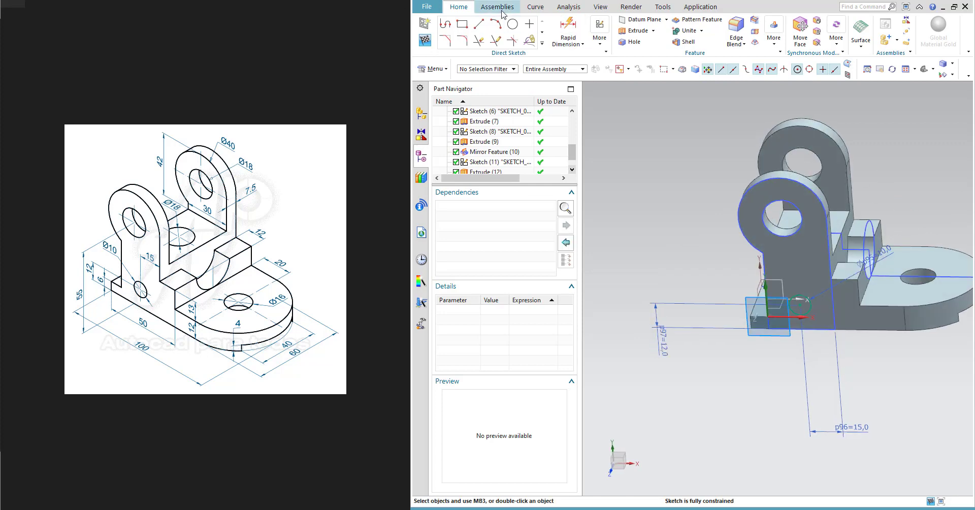
left_click(657, 32)
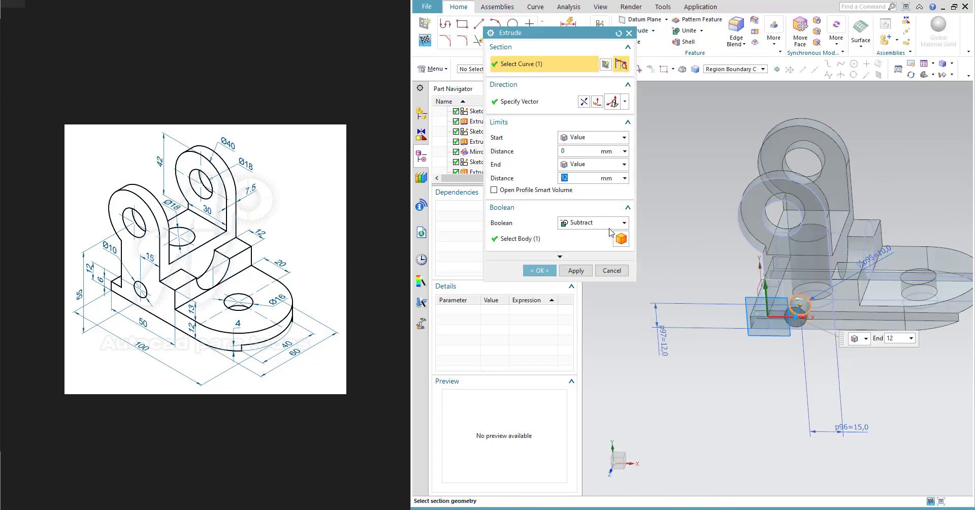
left_click(600, 140)
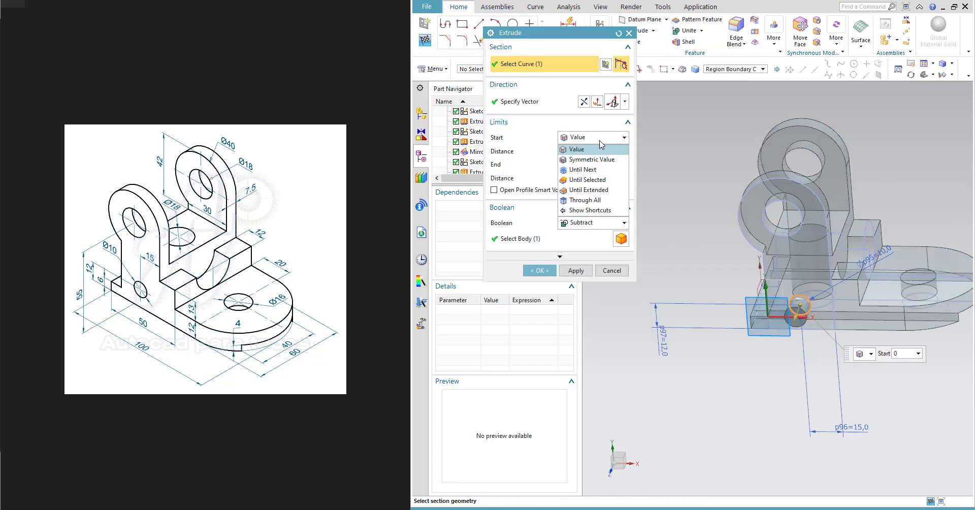
left_click(592, 201)
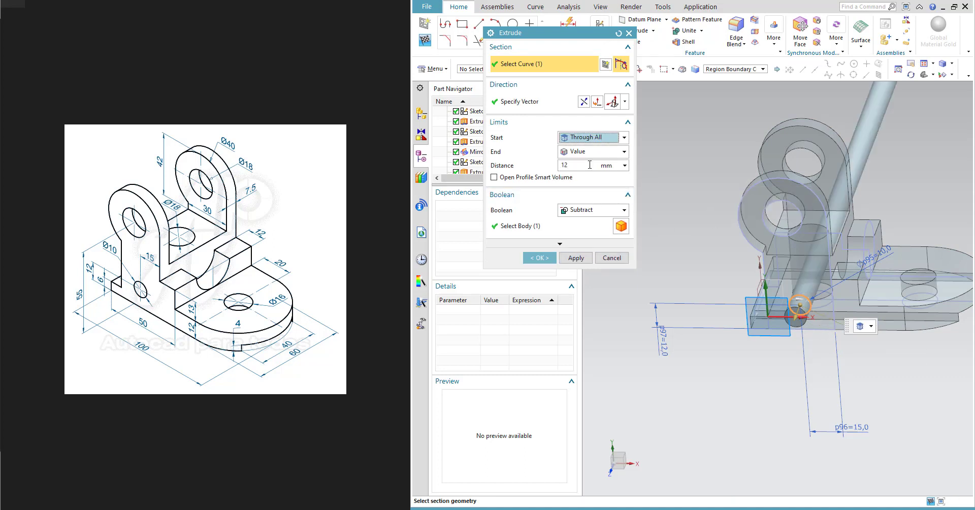
left_click(595, 137)
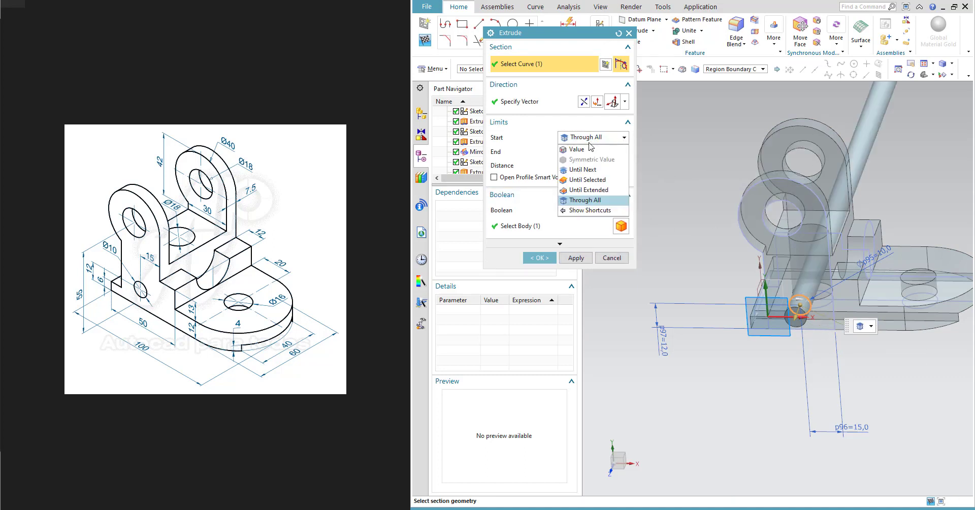
left_click(579, 149)
left_click(585, 164)
left_click(585, 226)
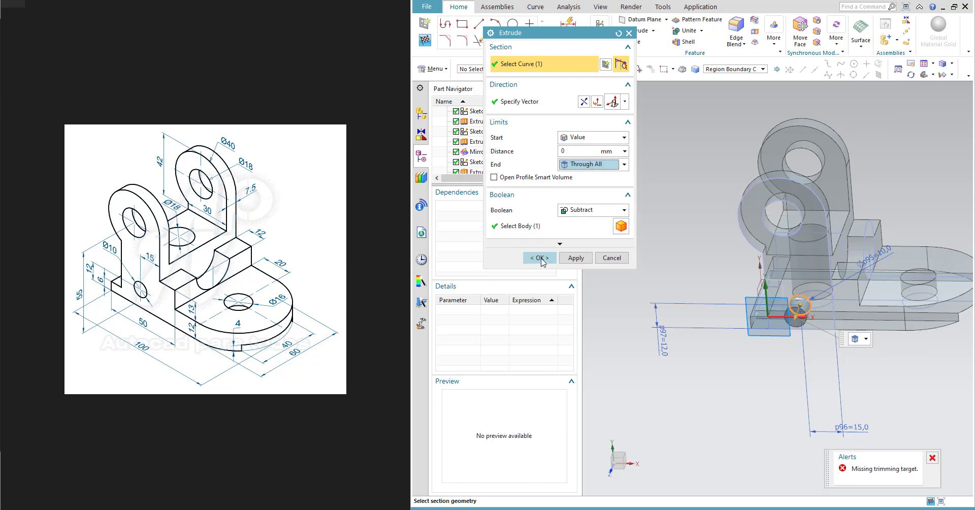
middle_click_drag(793, 265, 837, 302)
left_click(584, 102)
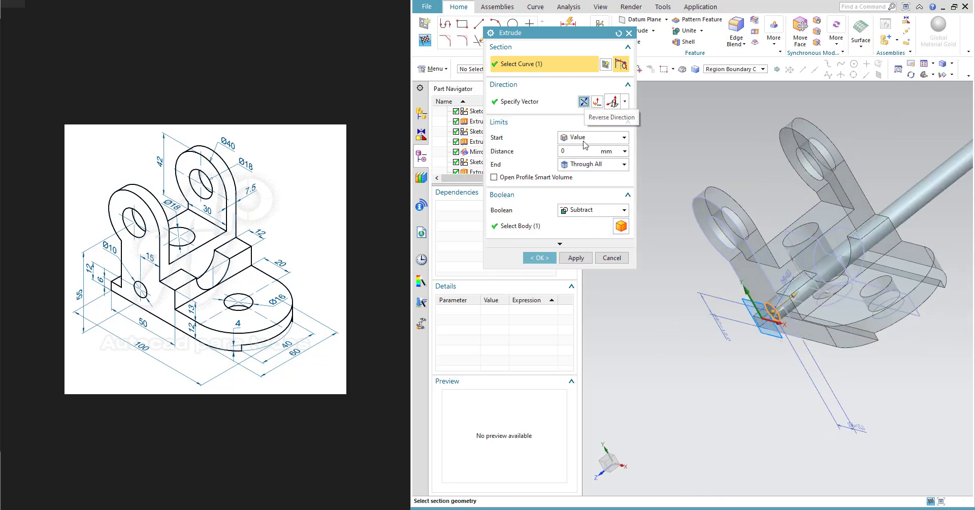
left_click(541, 258)
Hide all sketches and coordinate systems so only the solid bracket is displayed.
middle_click_drag(838, 218, 855, 170)
left_click(599, 7)
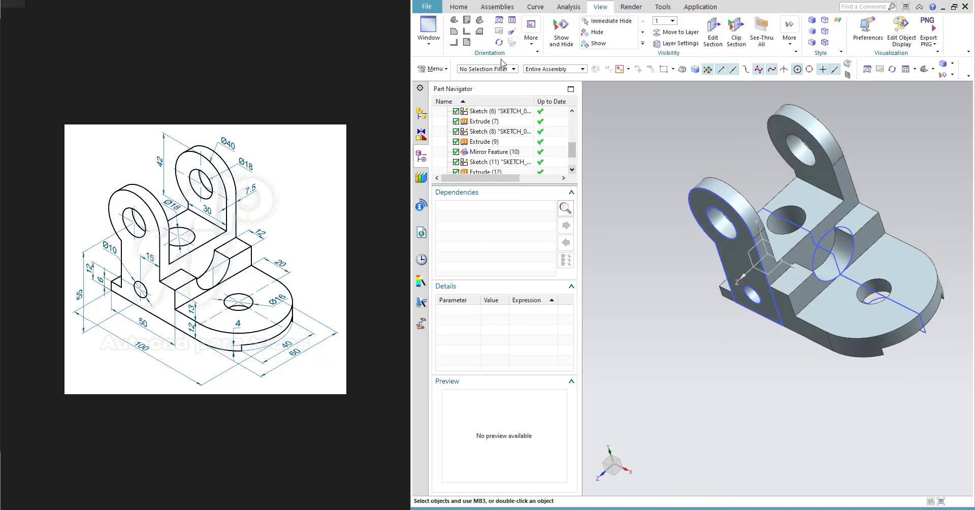
left_click(561, 32)
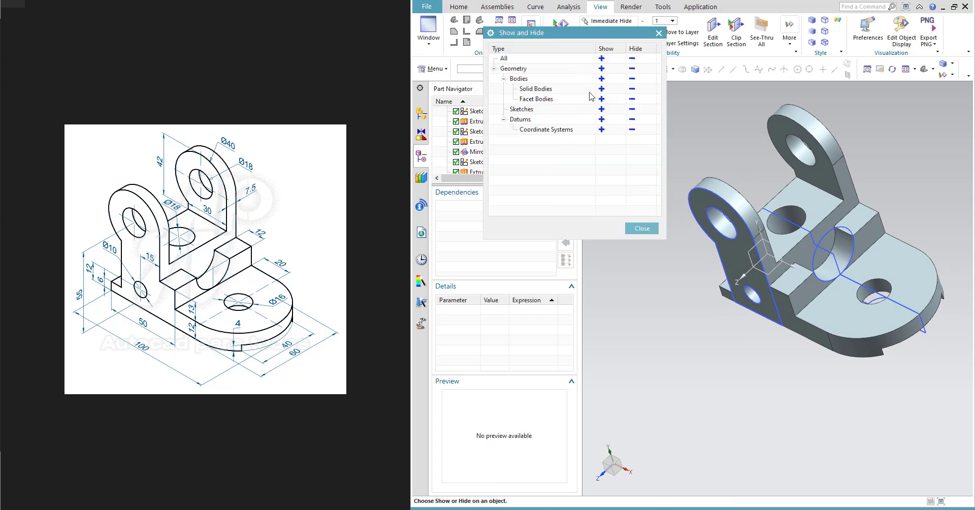
left_click(632, 110)
left_click(630, 129)
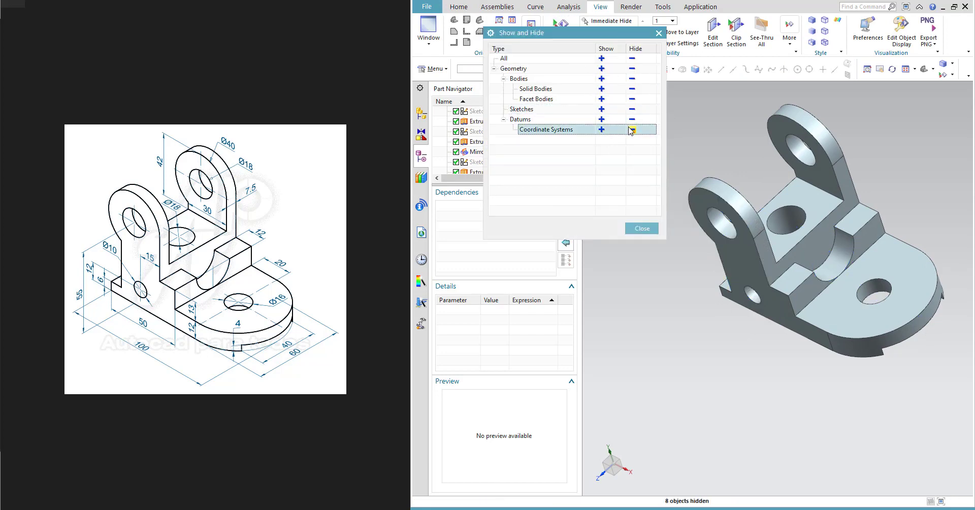
left_click(642, 229)
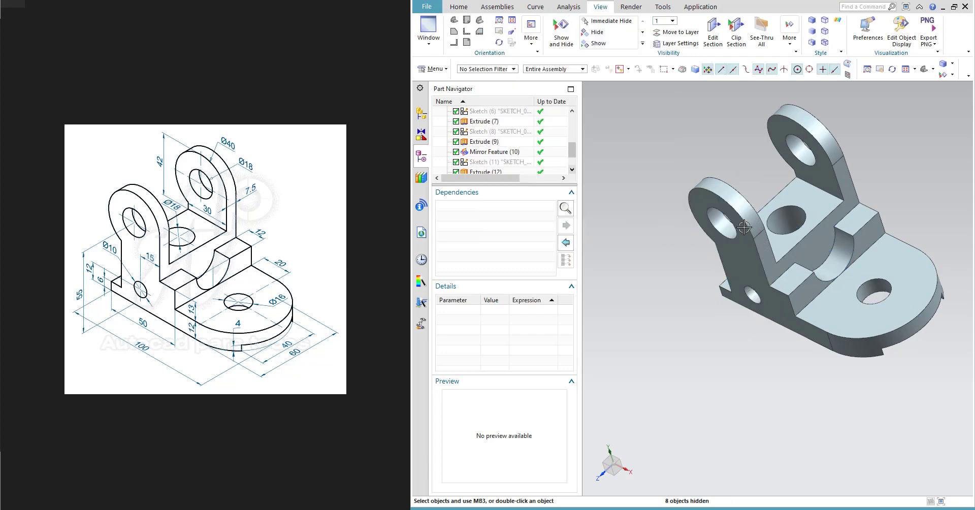
middle_click_drag(744, 226, 741, 245)
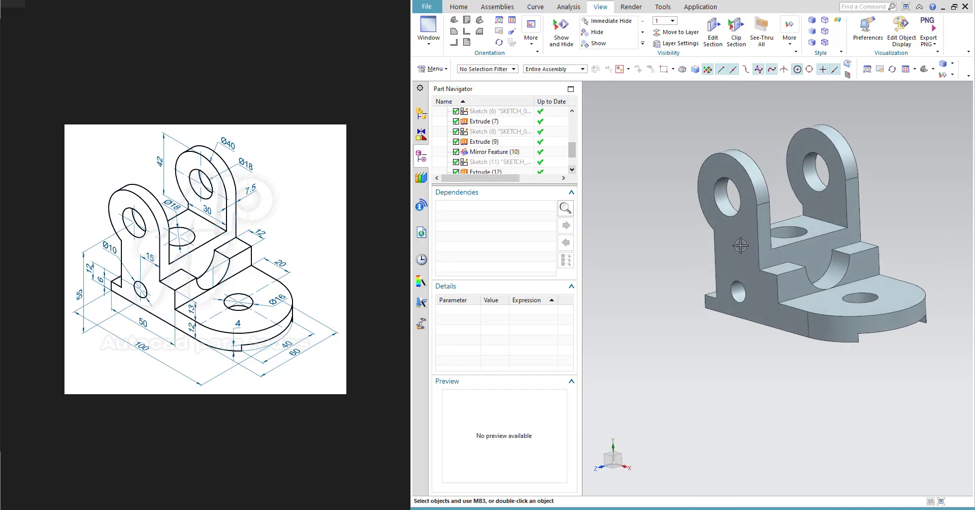